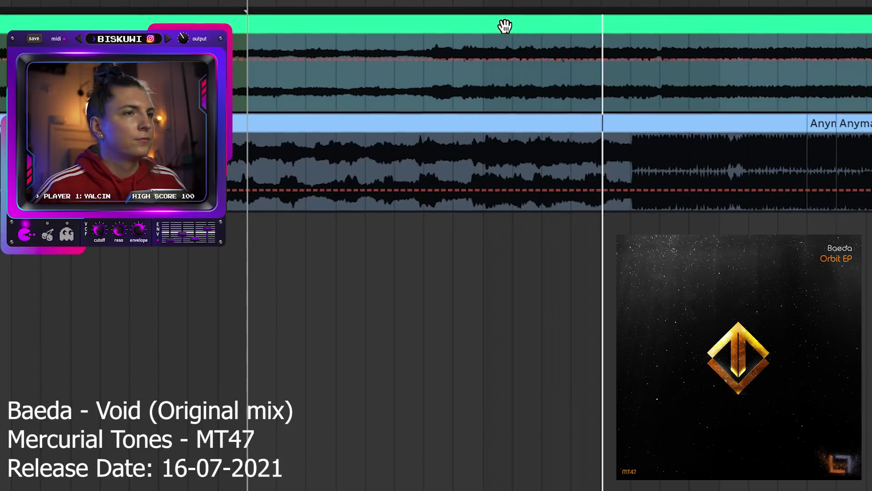
- Lower the Anyma reference track's volume to -6 dB and solo the track
drag(505, 2, 450, 1)
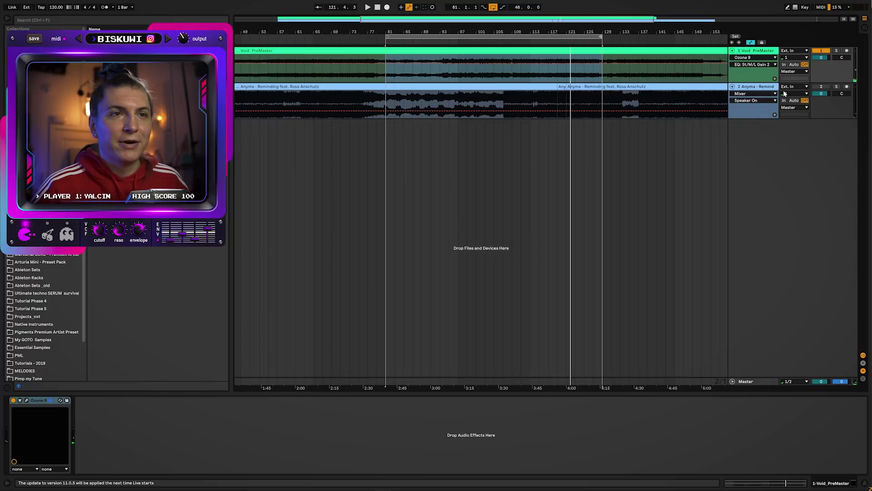
click(768, 90)
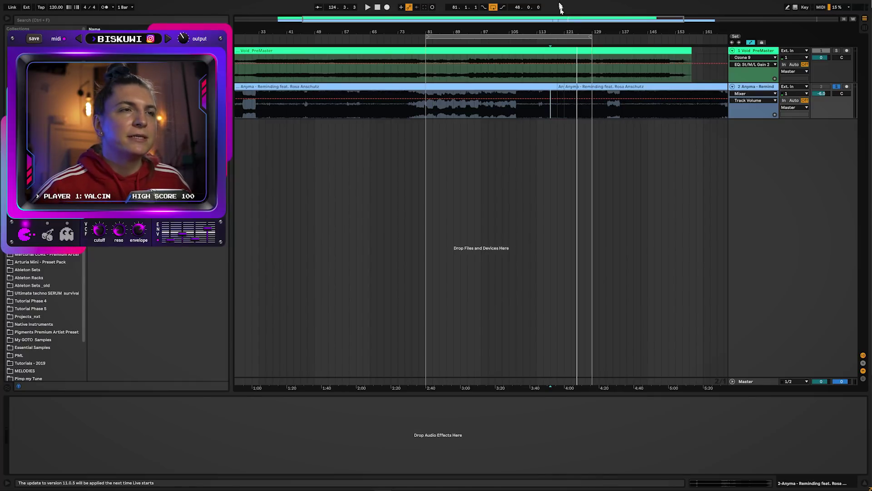
- Open Tonal Balance Control on the master track, switch it to the Fine view and close it
double_click(555, 33)
click(328, 401)
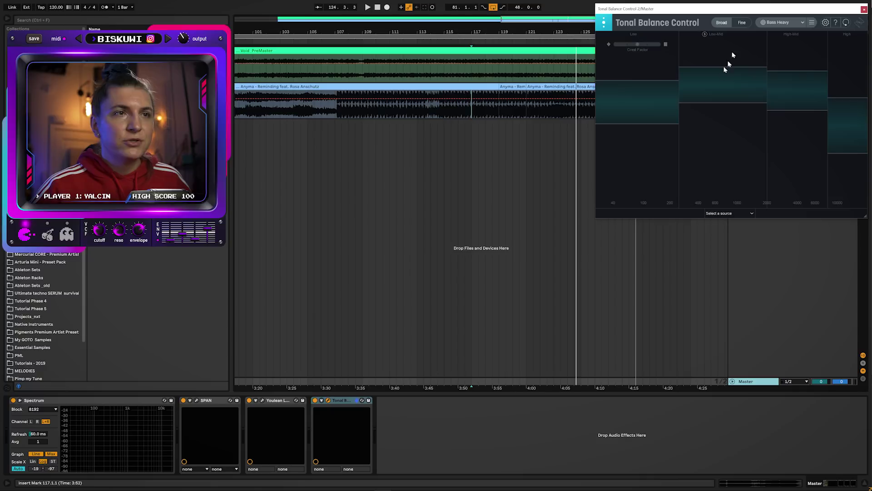
click(743, 24)
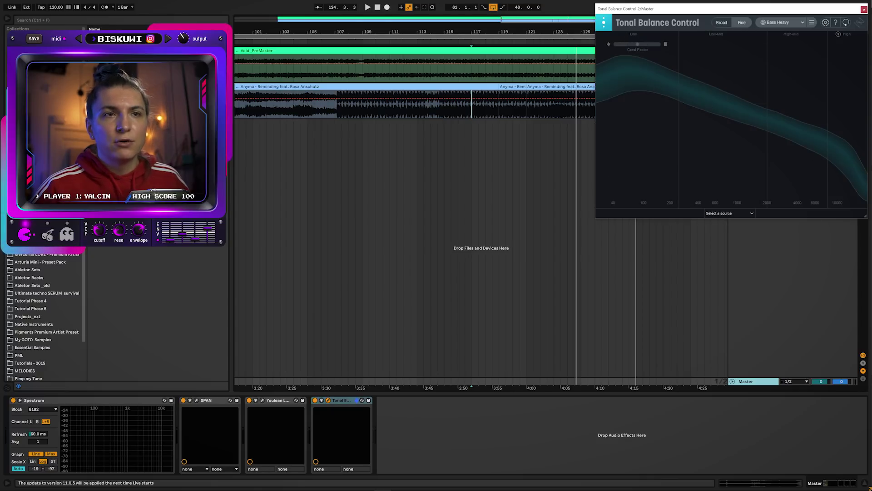
click(864, 9)
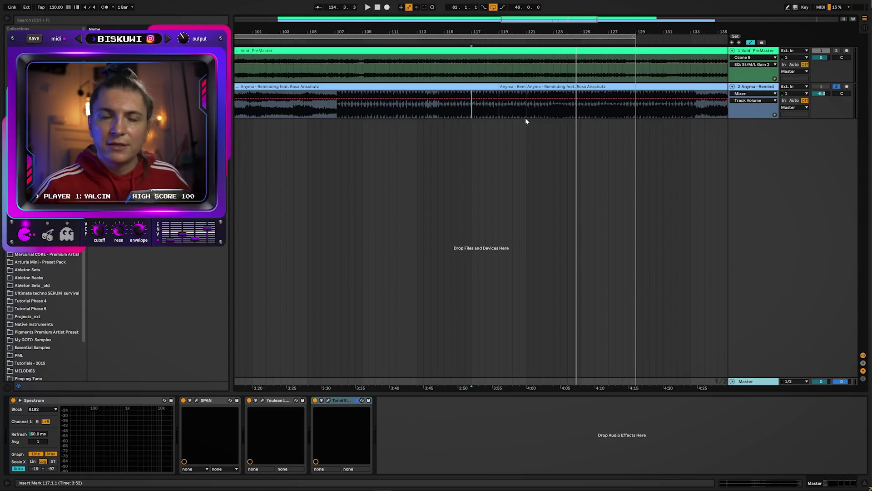
- Select the two-bar section from bar 119 to bar 121 on the Anyma reference track
drag(506, 32, 462, 155)
drag(439, 114, 520, 93)
click(444, 117)
key(space)
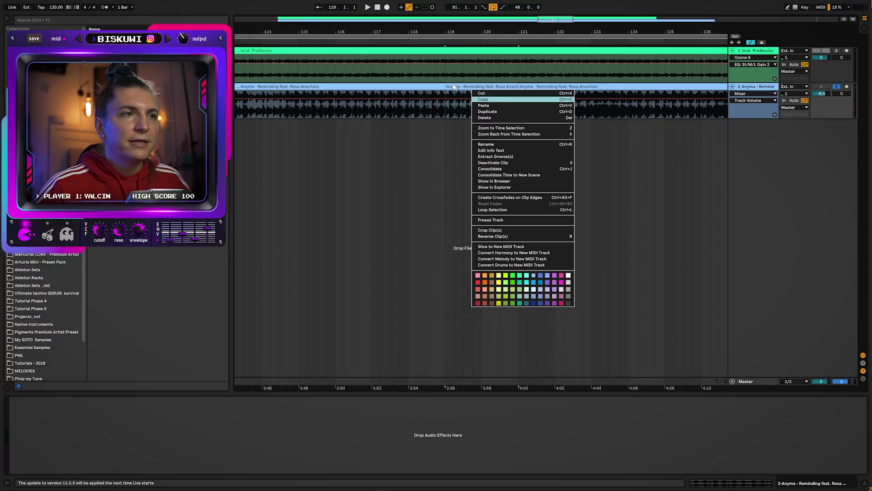
- Check the Warp settings of the two-bar Anyma clip and return to the device view
click(453, 87)
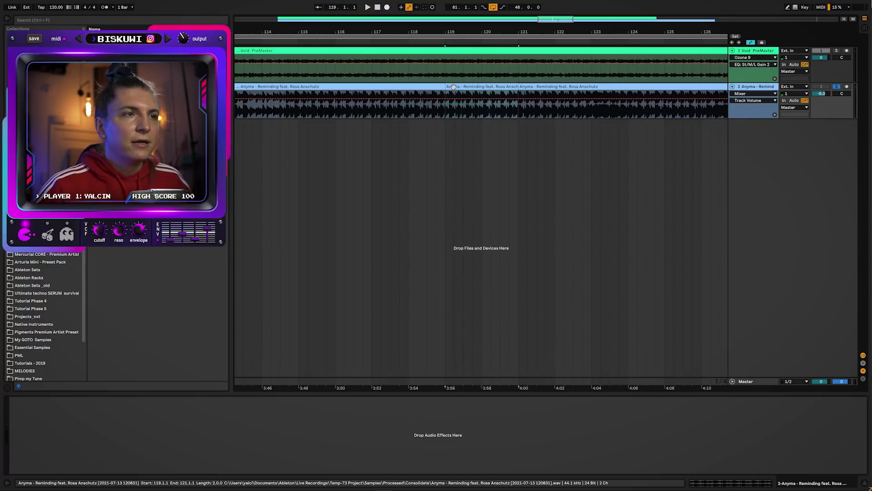
double_click(453, 86)
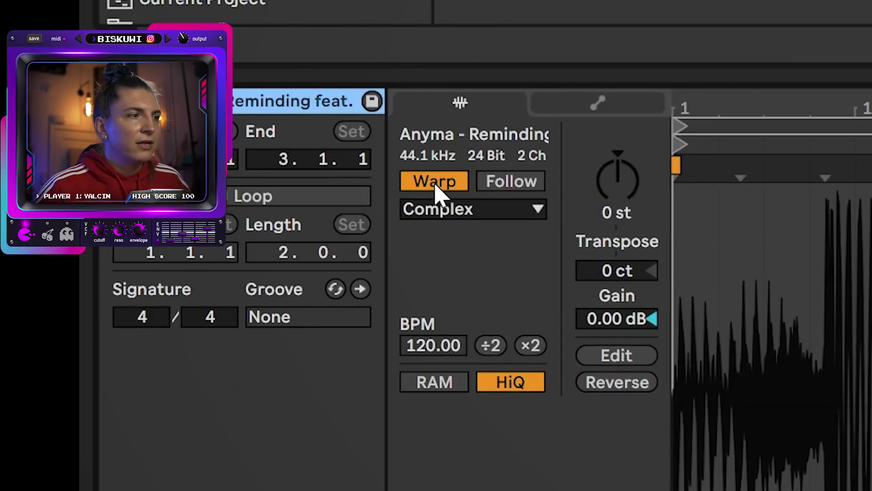
click(88, 254)
key(shift+Tab)
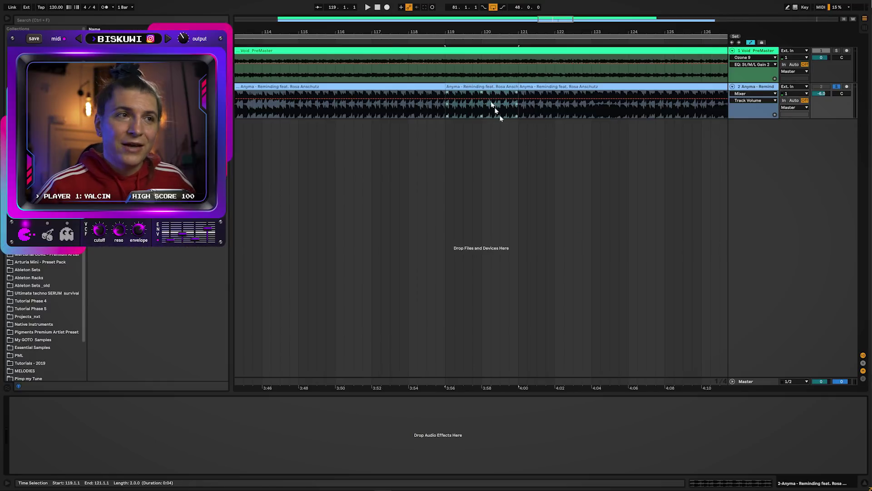
- Create a custom target from an audio file in the master's Tonal Balance Control and show it in the Broad view
click(472, 381)
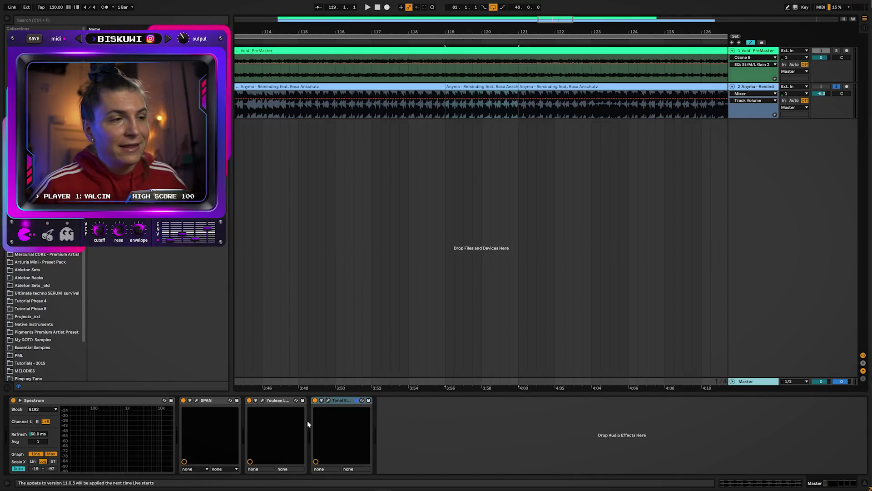
click(328, 400)
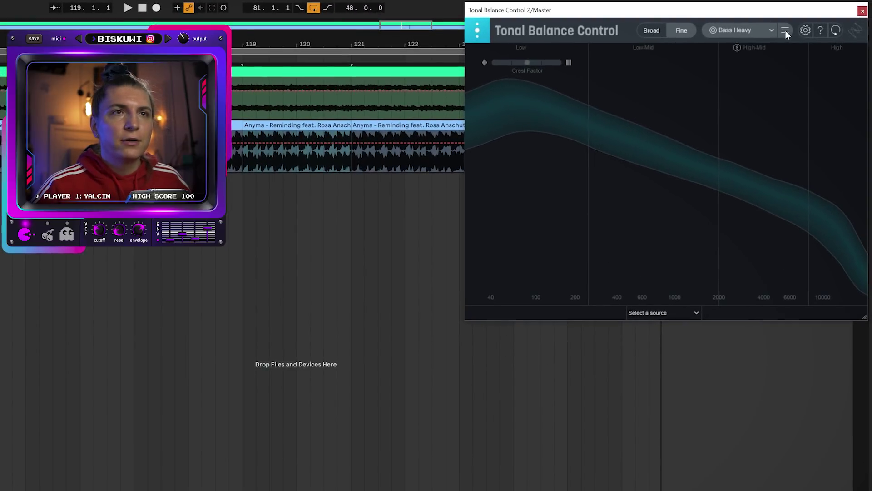
click(811, 22)
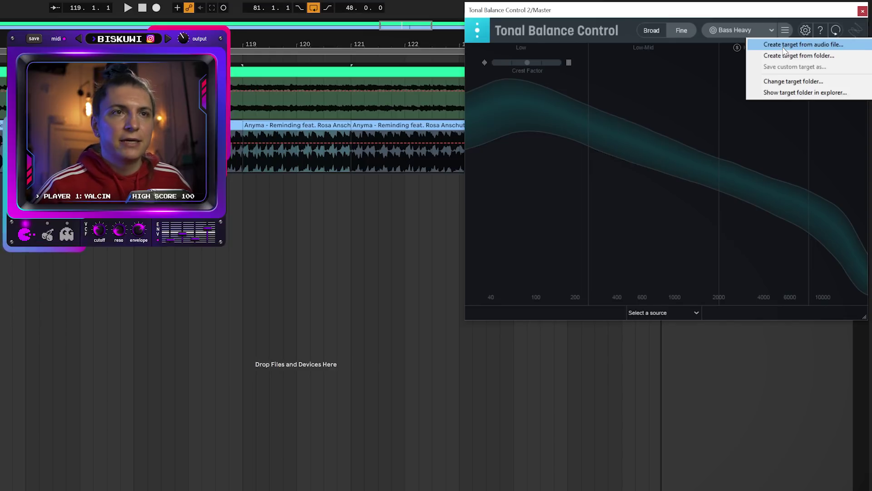
click(783, 45)
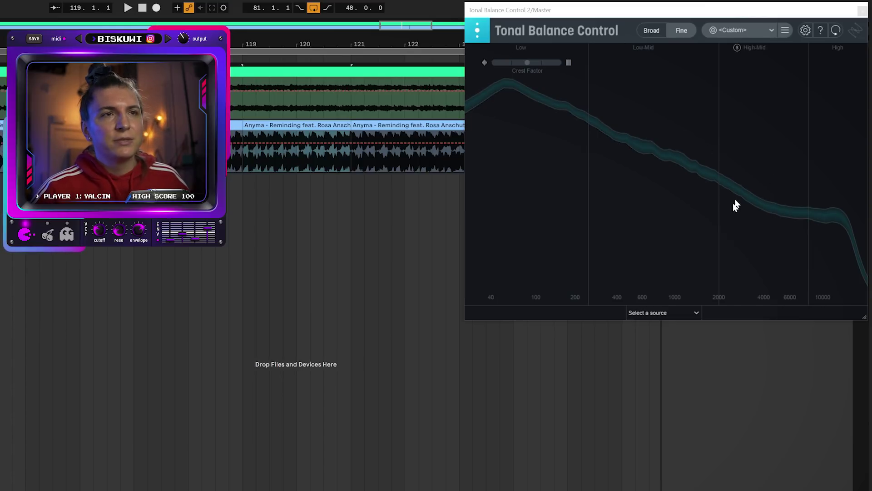
click(649, 32)
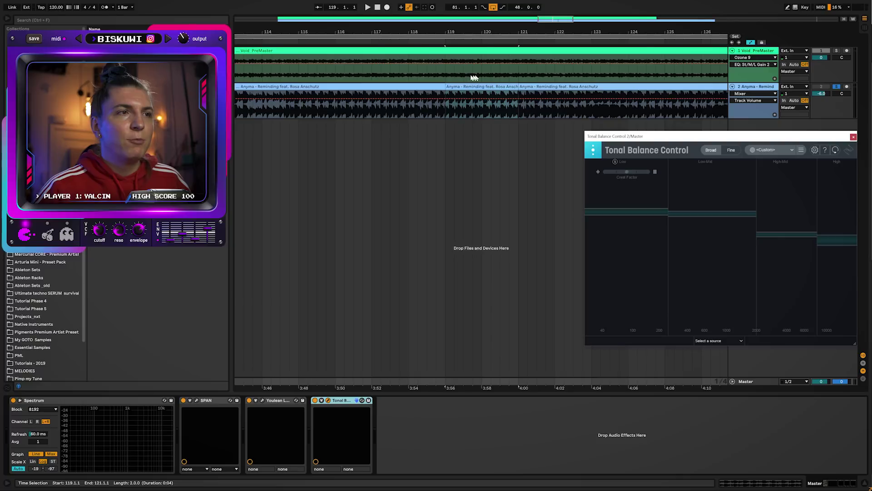
- Solo the Void_PreMaster track to compare it with the custom target, and close Tonal Balance Control
click(429, 72)
drag(443, 32, 444, 27)
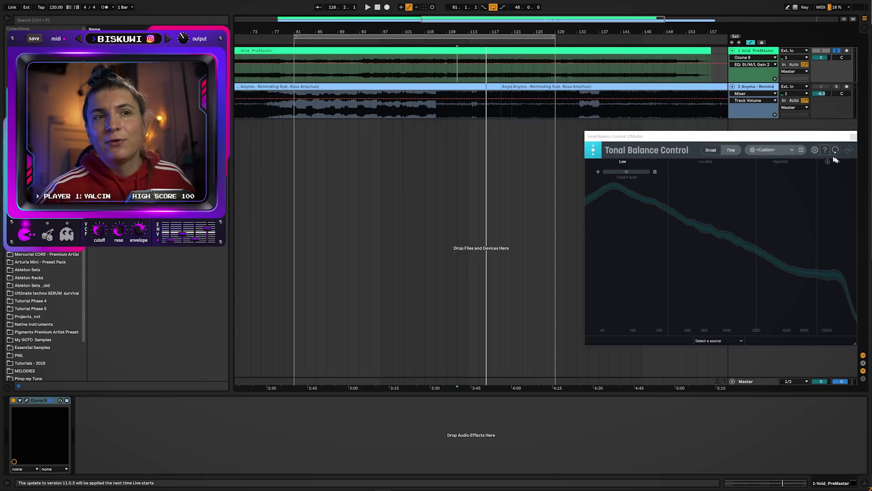
click(857, 138)
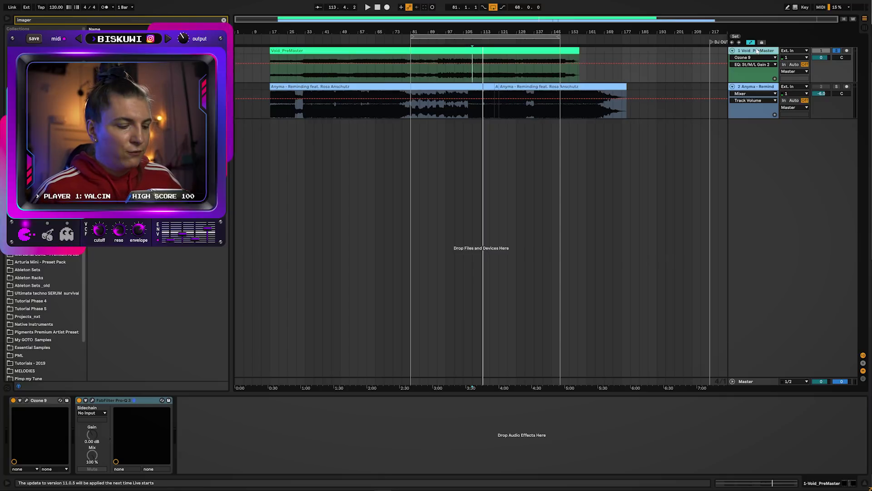
- Add the Satin tape plug-in to the Void_PreMaster track and load the preset BH Modern Master Tape Sound For -12dB RMS
text(p)
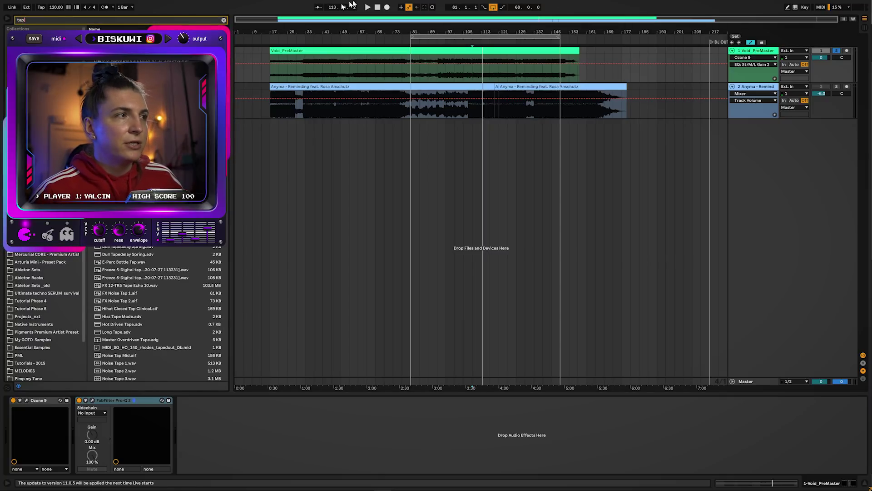
text(atin)
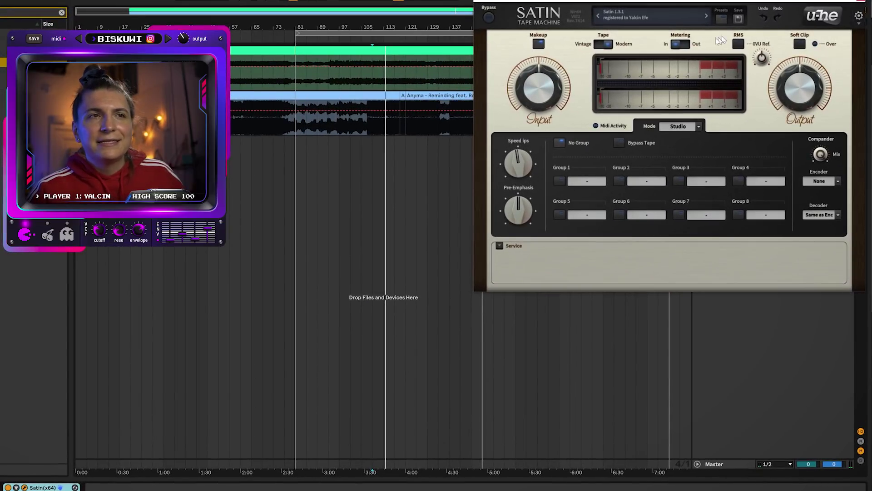
click(662, 20)
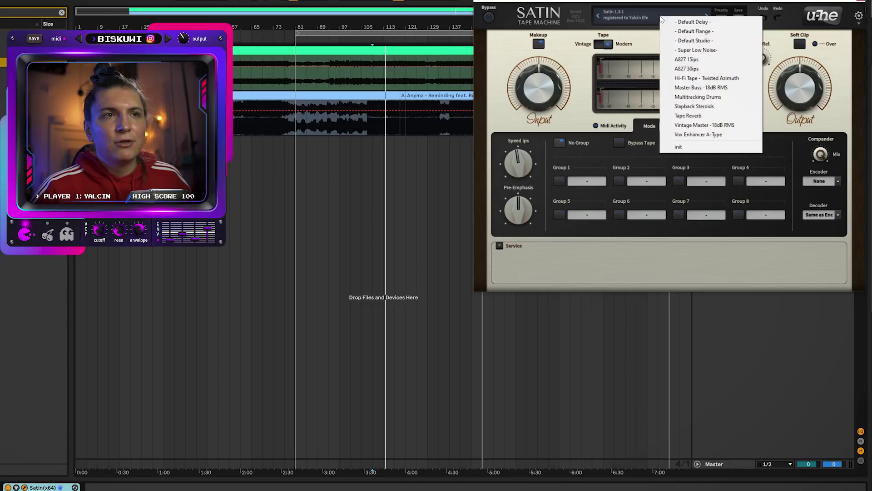
click(760, 9)
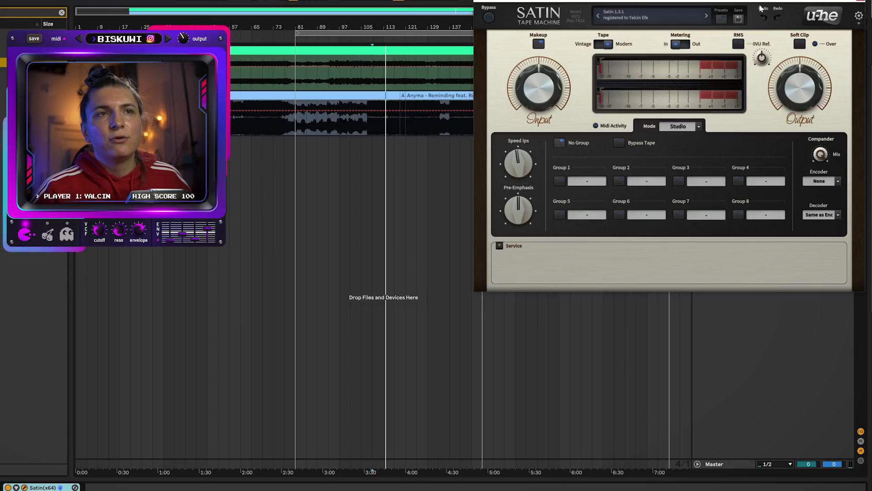
click(723, 18)
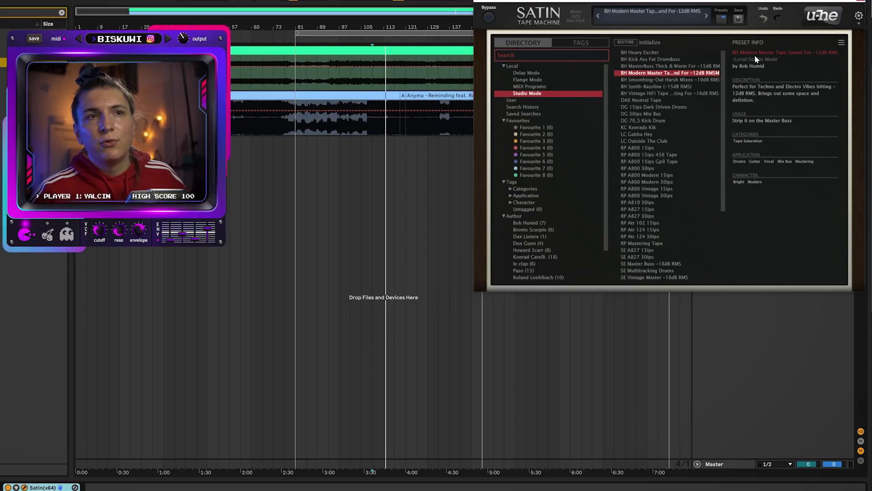
click(720, 19)
- Play the Void_PreMaster track through Satin and move the plug-in window clear of the track controls
key(space)
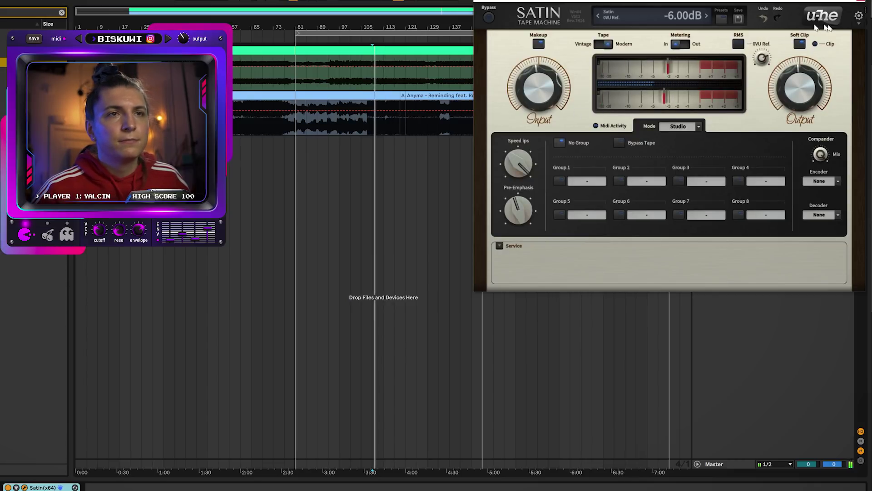
drag(819, 1, 797, 118)
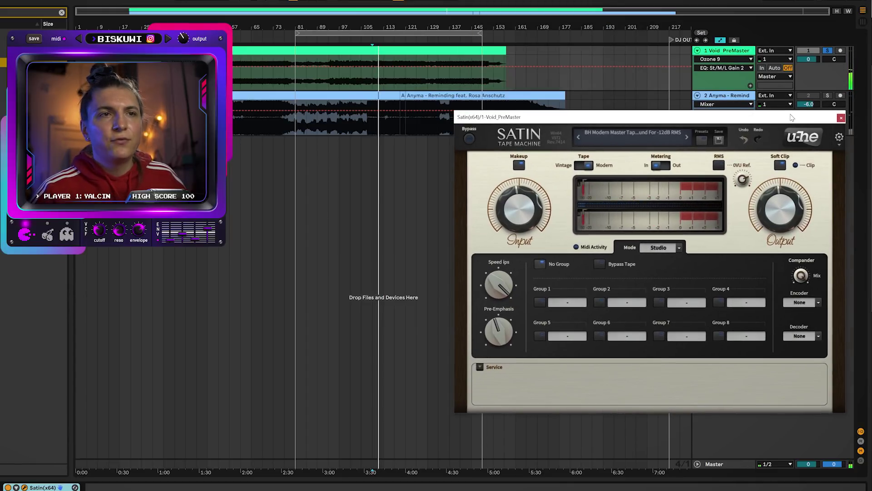
- Duplicate the Void_PreMaster track and give the copy a Utility with left and right phase inverted
click(743, 51)
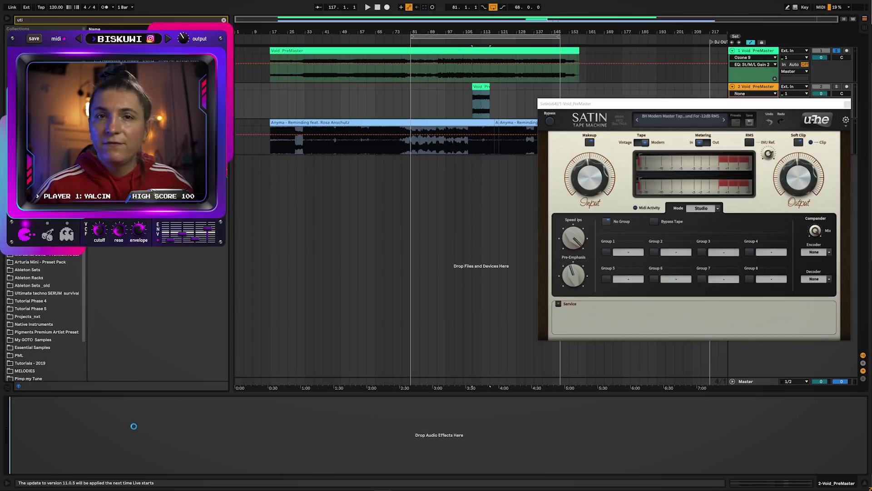
click(134, 429)
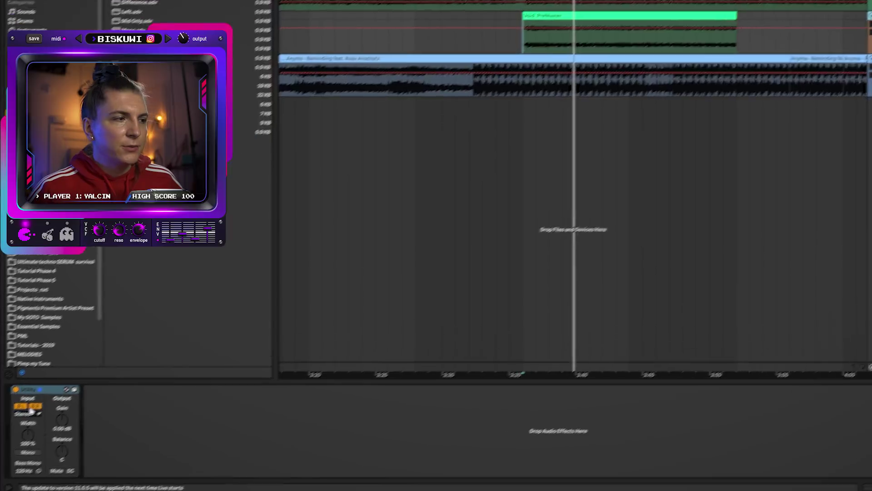
click(18, 413)
click(29, 414)
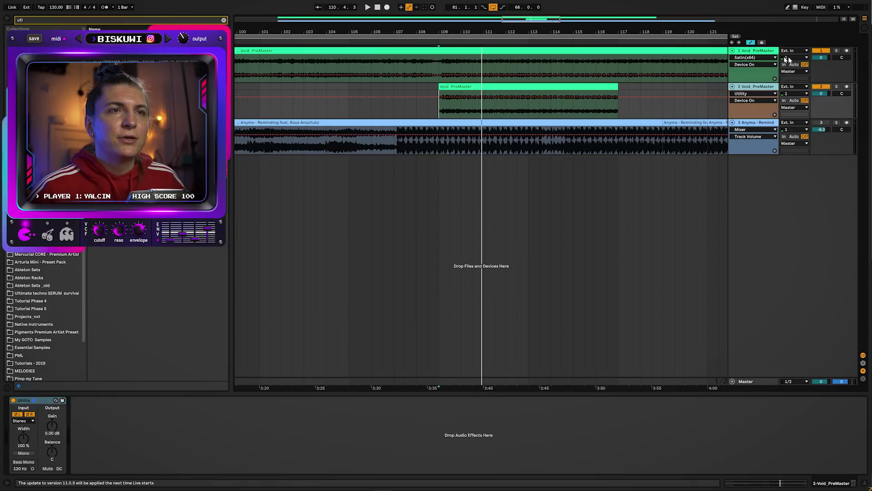
- Play the original Void_PreMaster track with Satin bypassed against its phase-inverted copy as a null test
click(768, 56)
click(768, 54)
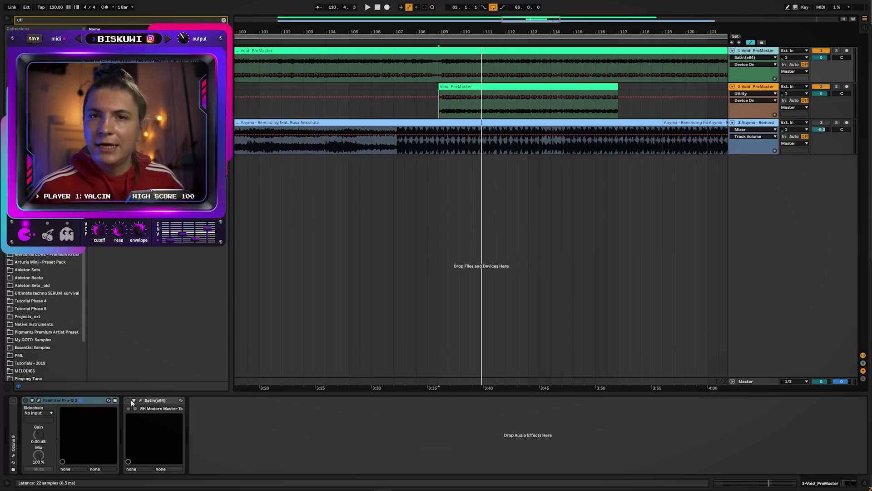
key(space)
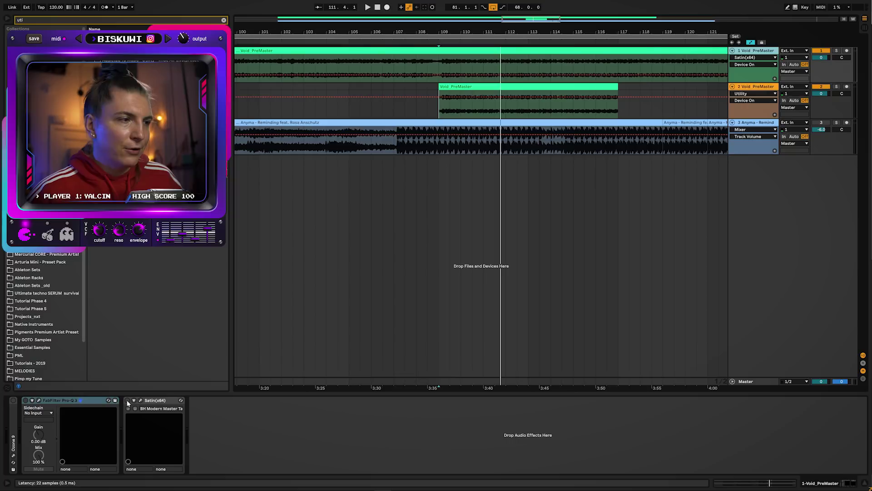
key(space)
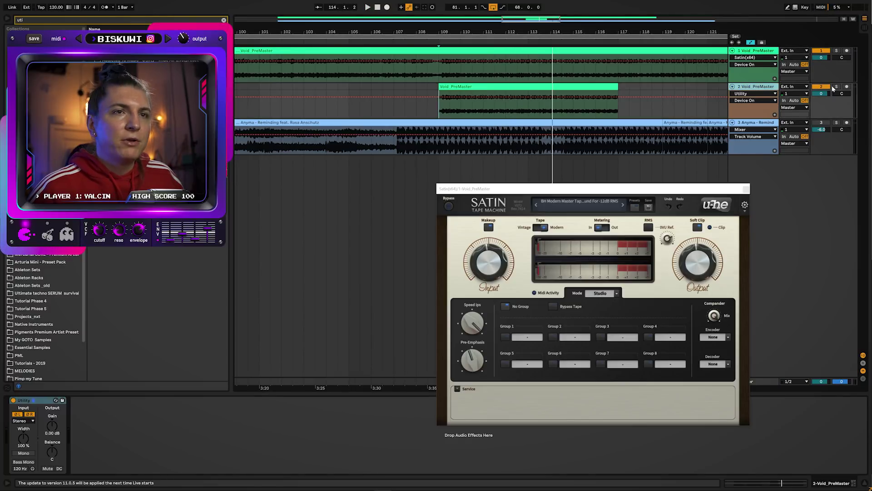
- Mute the phase-inverted copy and audition the original Void_PreMaster track with Satin active
click(821, 87)
click(756, 50)
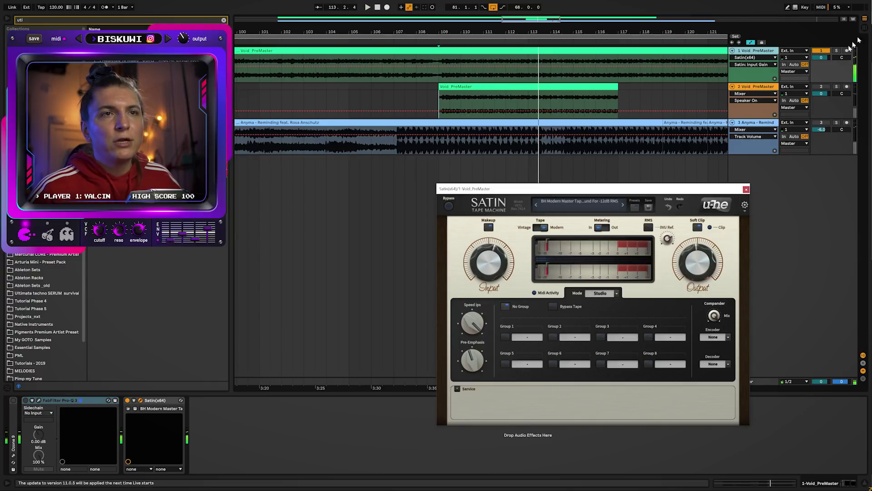
- Unmute the phase-inverted copy and audition Satin's added signal while raising its Input gain to 20 dB and lowering it again
click(822, 86)
mouse_move(492, 266)
key(space)
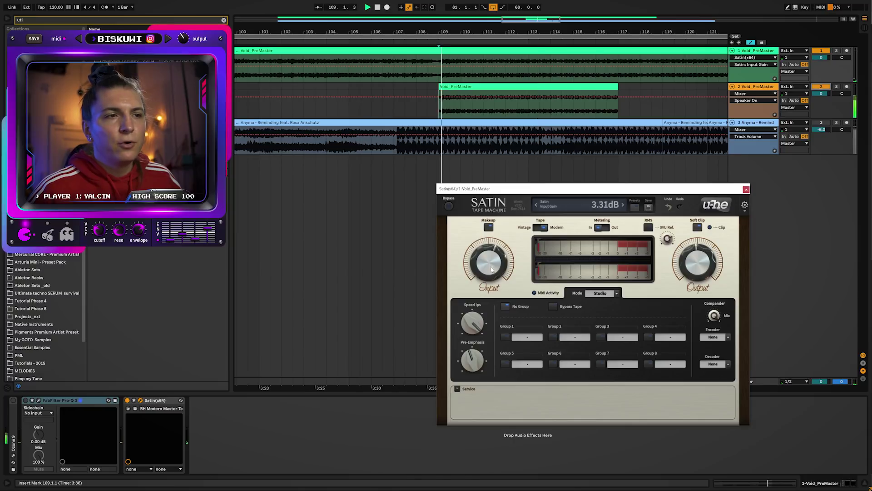
drag(491, 266, 504, 243)
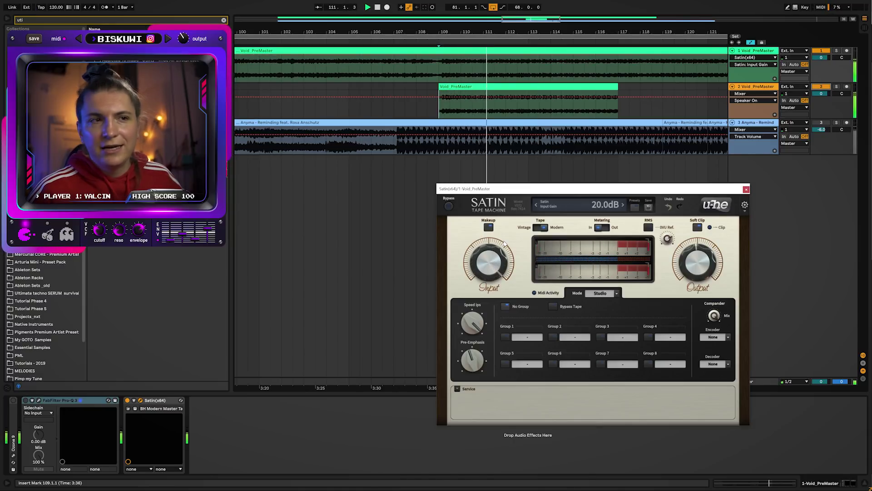
drag(487, 273, 477, 283)
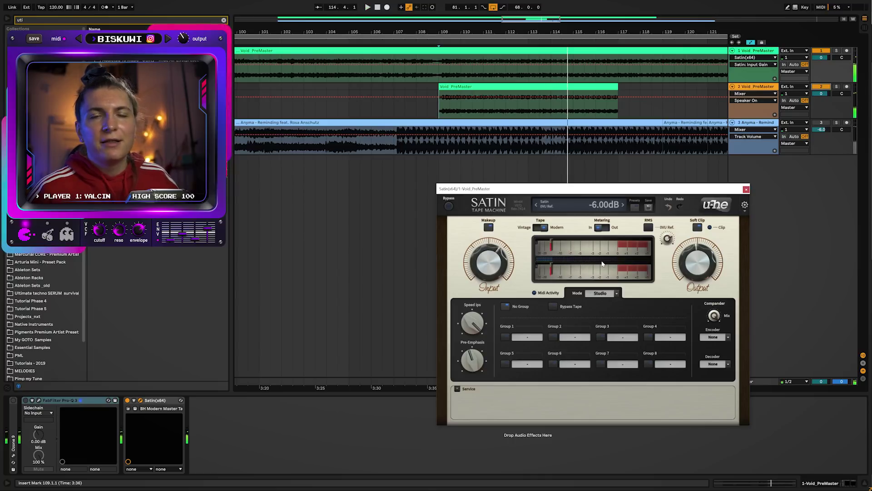
- Mute the phase-inverted copy and bypass Satin during playback to compare the processed and dry sound
click(822, 86)
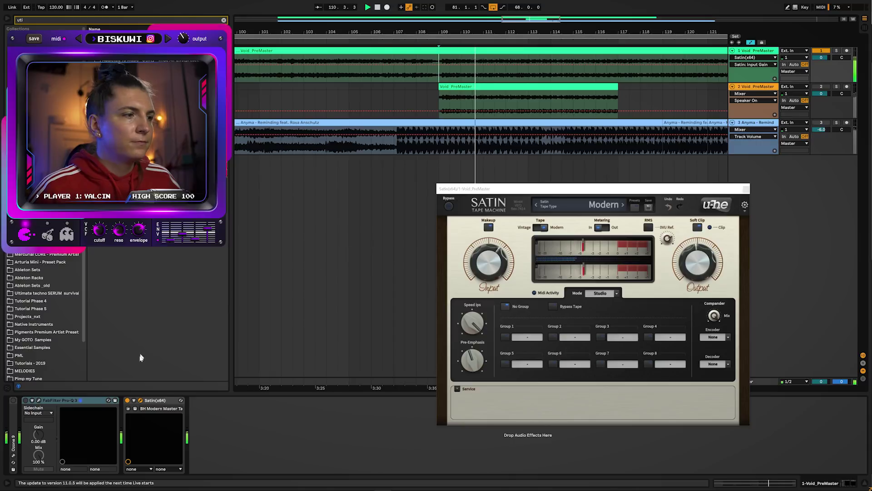
click(127, 400)
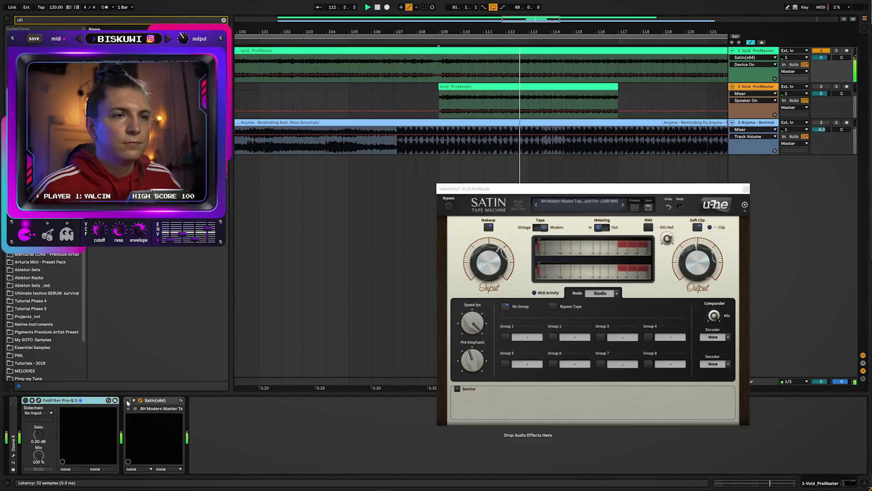
- Reactivate Satin on the original Void_PreMaster track, stop playback and close the plugin window
click(128, 400)
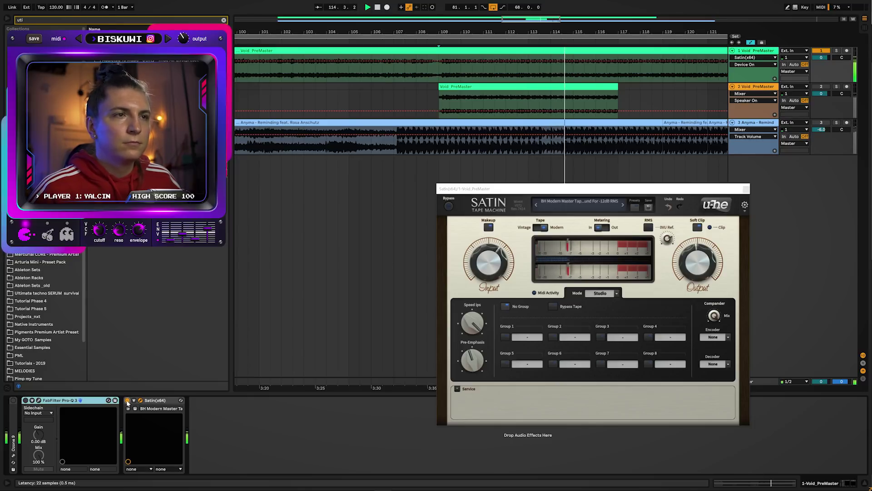
click(745, 189)
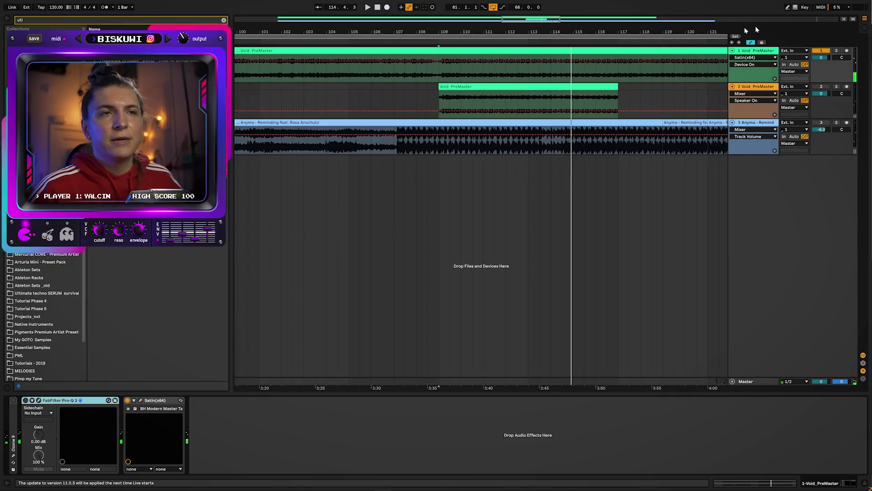
key(minus)
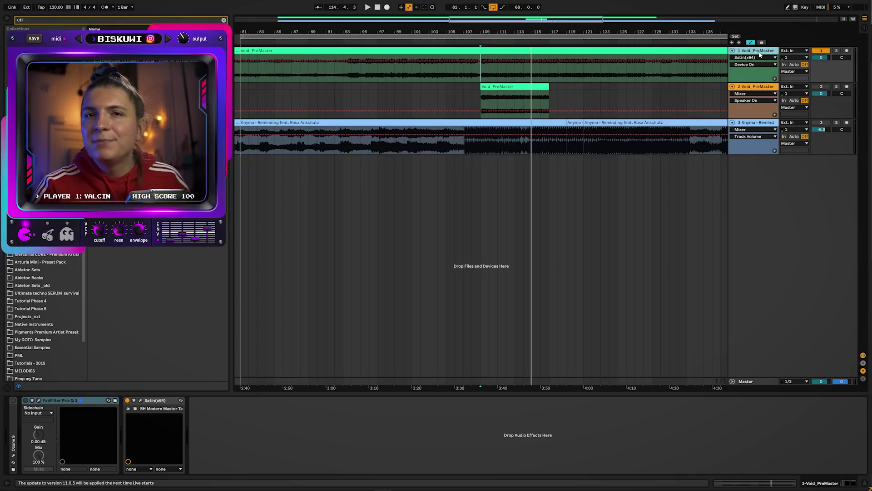
- Search the browser for "pro l" and load FabFilter Pro-L 2 after Satin on the original Void_PreMaster track
key(ctrl+f)
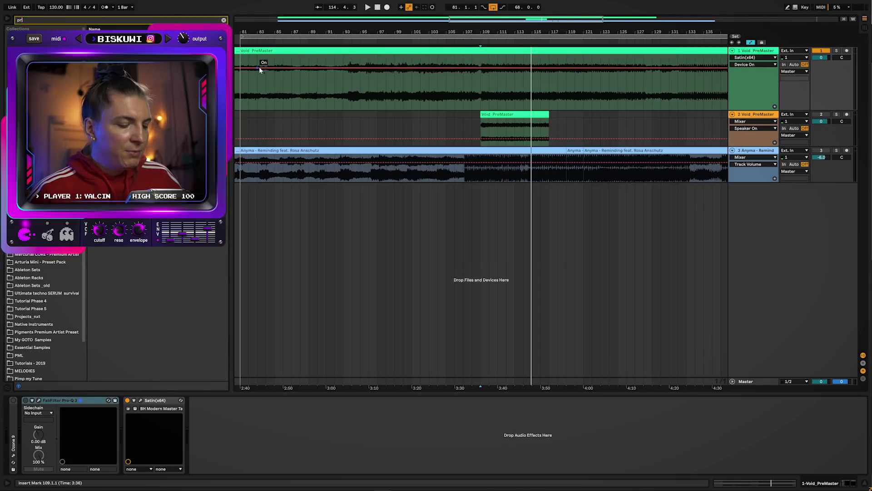
text(pro l)
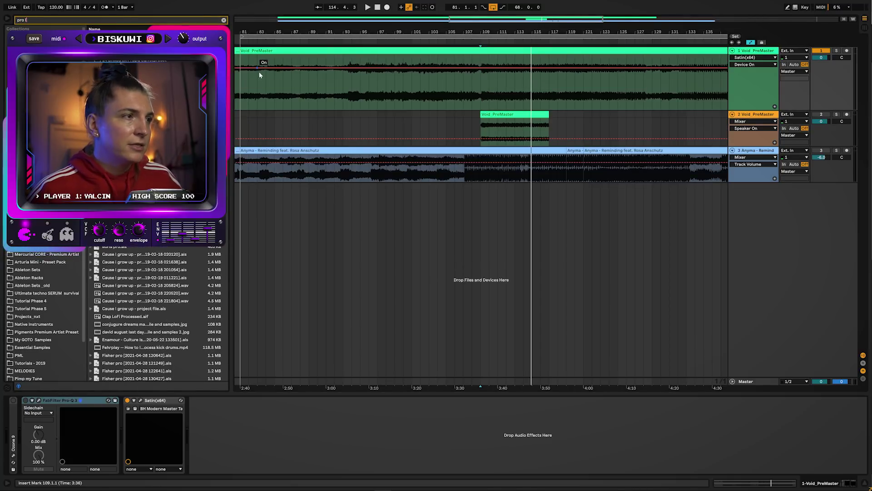
scroll(150, 318, down, 10)
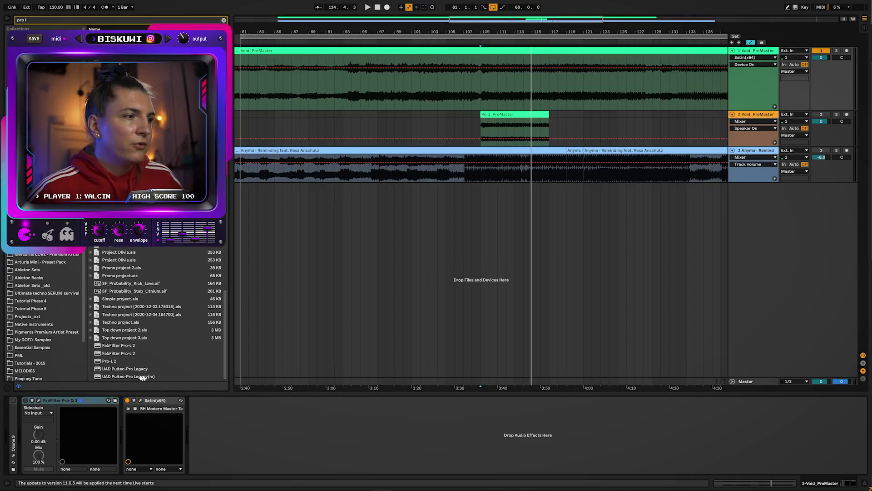
click(124, 354)
drag(253, 458, 253, 457)
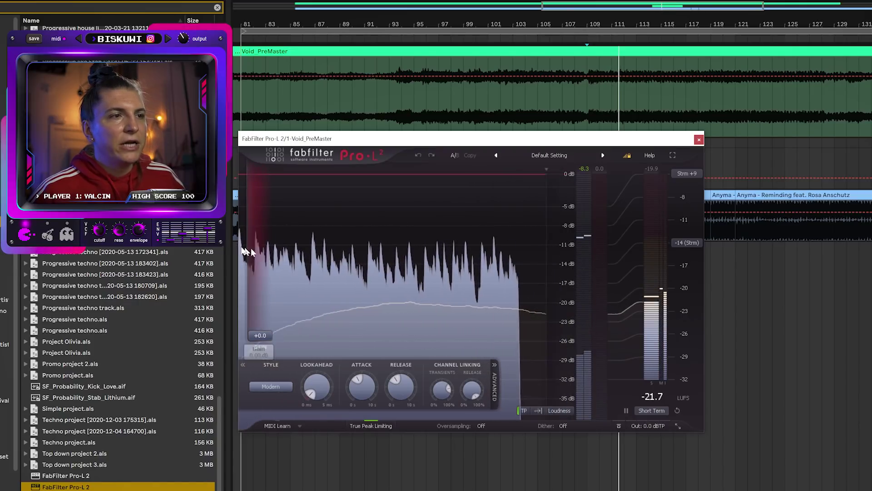
- Raise Pro-L 2's gain to +8.8 dB during playback and lower its output level to -8.7 dB
mouse_move(259, 335)
mouse_down()
mouse_move(271, 273)
mouse_move(272, 288)
mouse_up()
key(space)
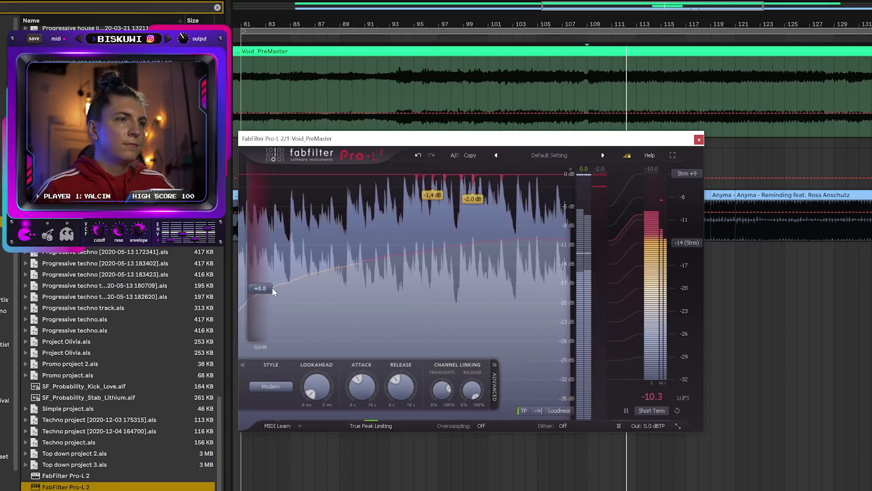
key(space)
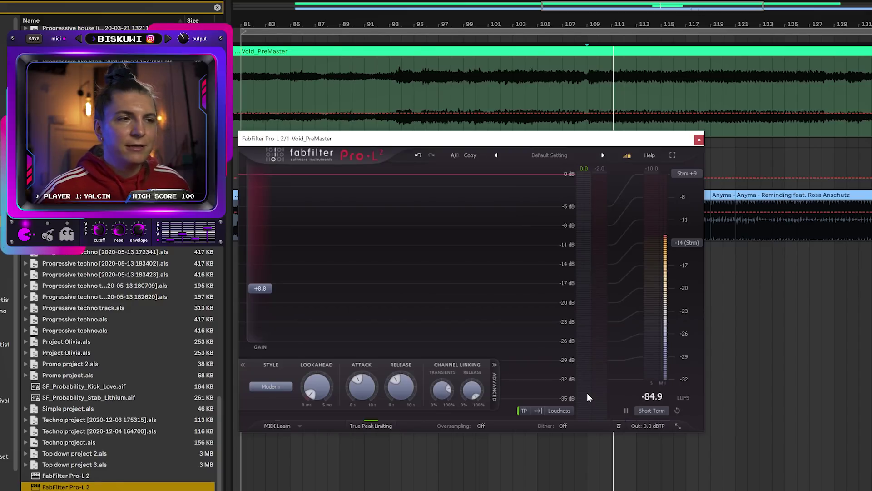
mouse_move(648, 407)
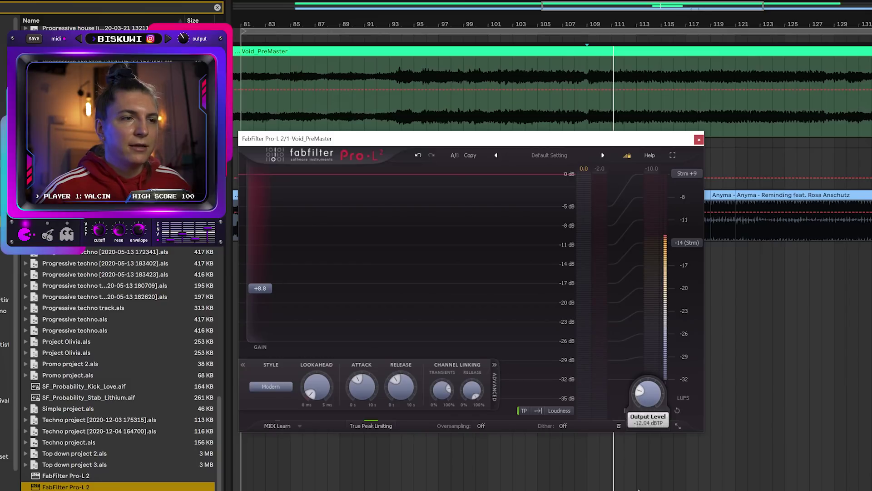
key(space)
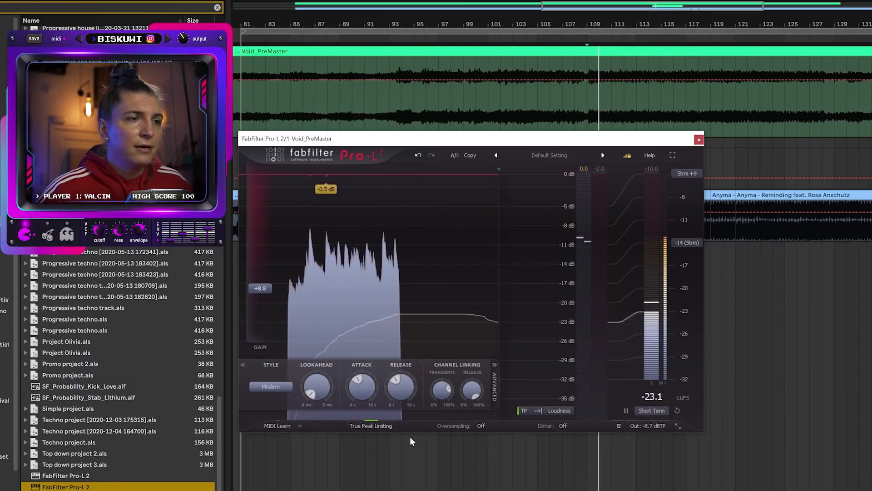
- Change Pro-L 2's limiting style to Transparent and play the track
click(284, 387)
click(281, 398)
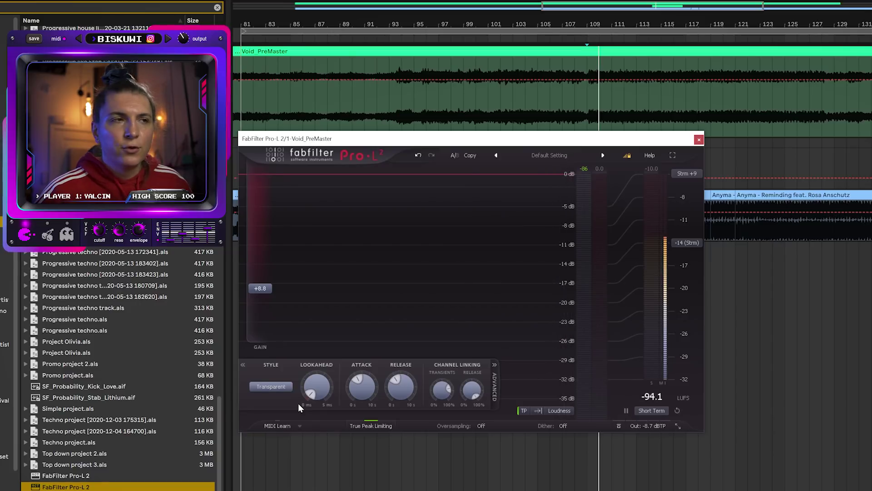
key(space)
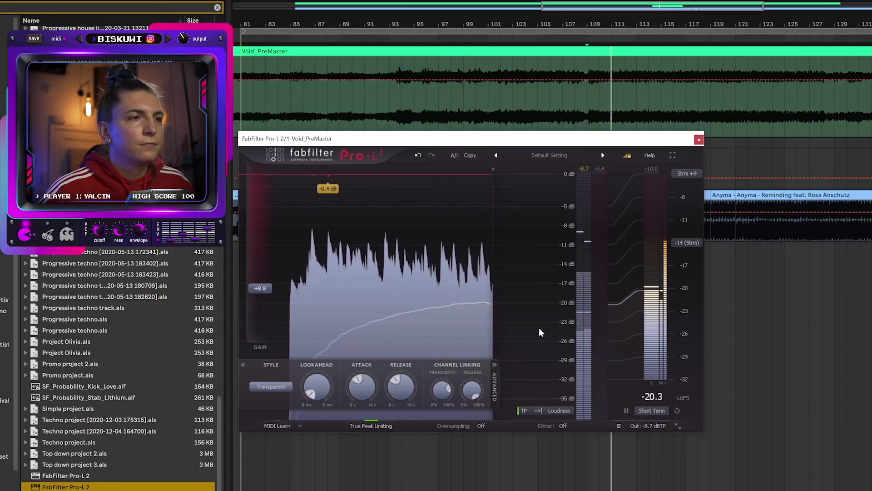
- Fine-tune Pro-L 2's gain to +9.0 dB during playback and replay the passage
mouse_move(255, 289)
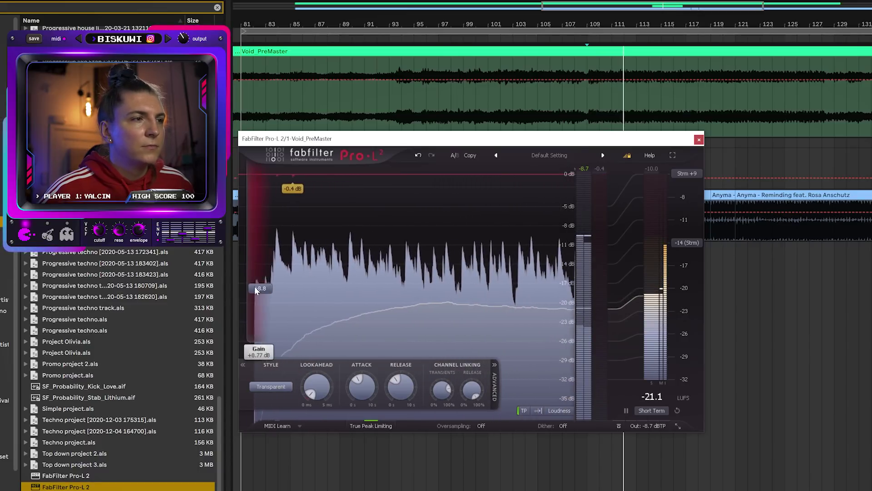
drag(255, 288, 257, 287)
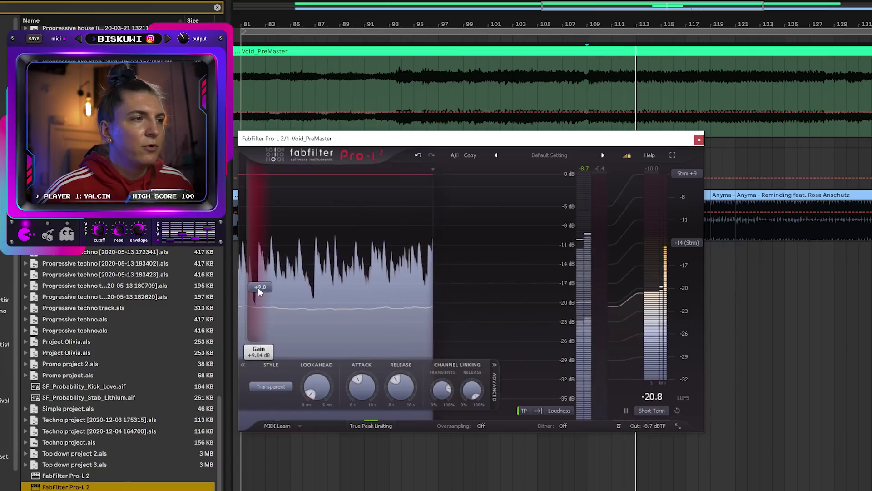
key(space)
key(space)
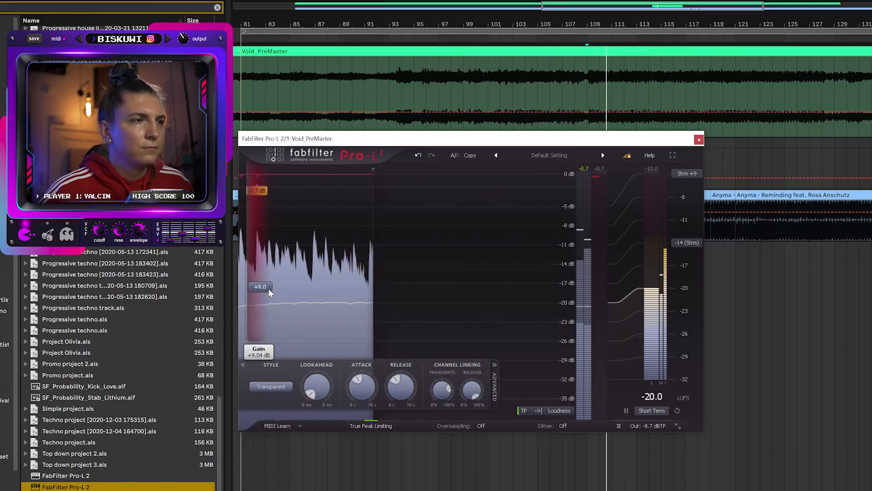
- Set Pro-L 2's gain to +8.9 dB while auditioning a later passage and the section around bar 109
click(774, 78)
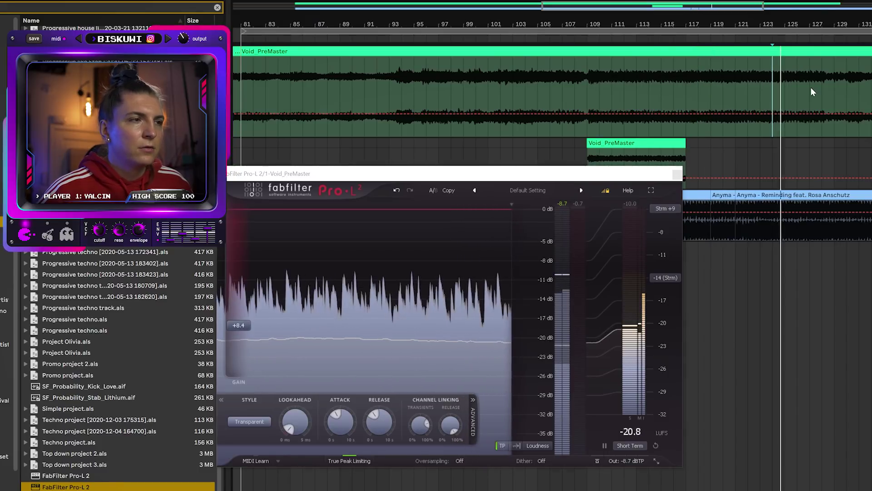
drag(239, 326, 239, 326)
click(576, 87)
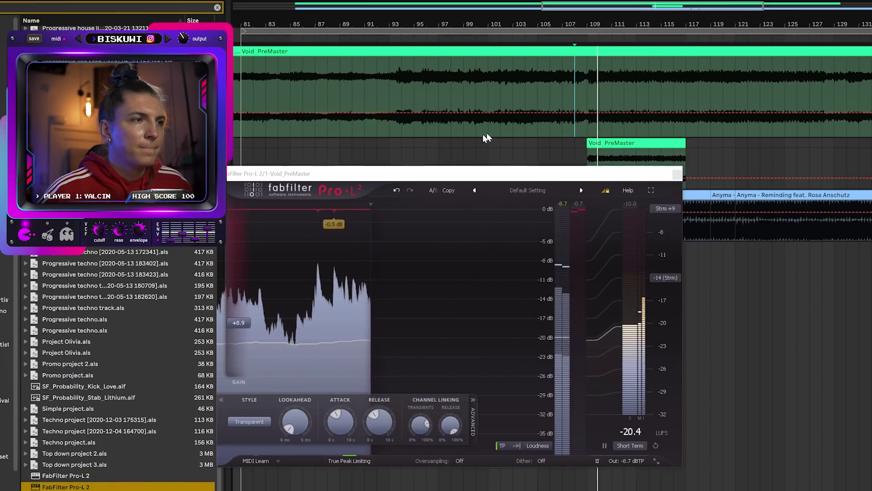
click(586, 78)
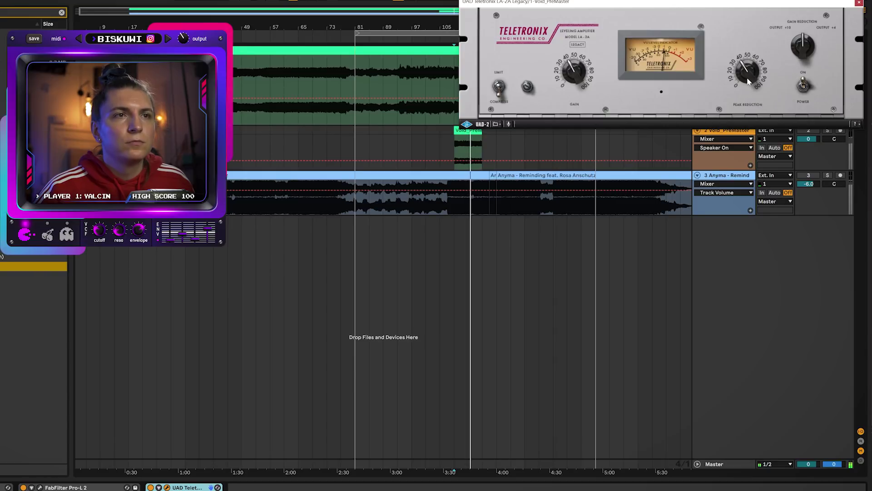
- Close the LA-2A window and play Void_PreMaster from bar 110, toggling the audio effect rack to compare processed and dry sound
click(858, 4)
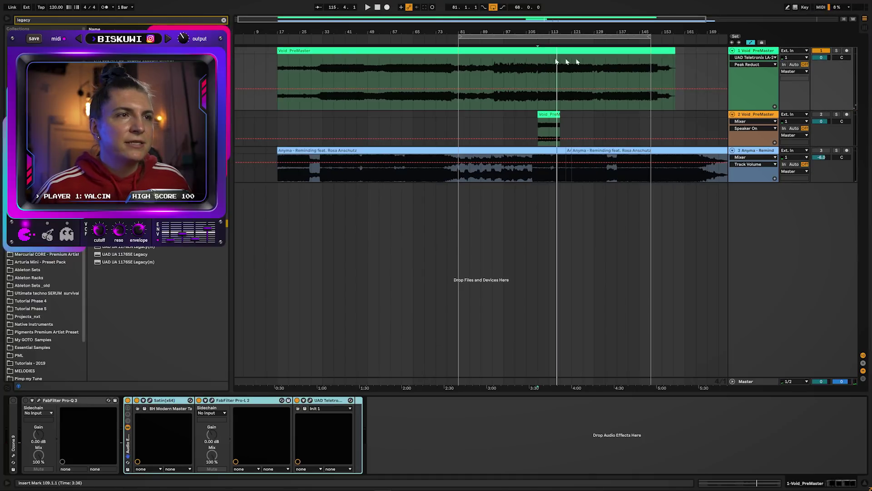
drag(537, 36, 529, 77)
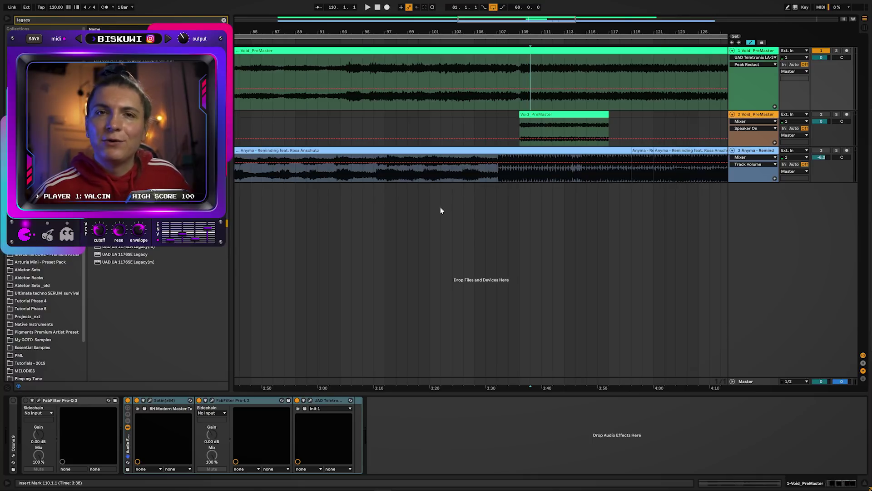
key(space)
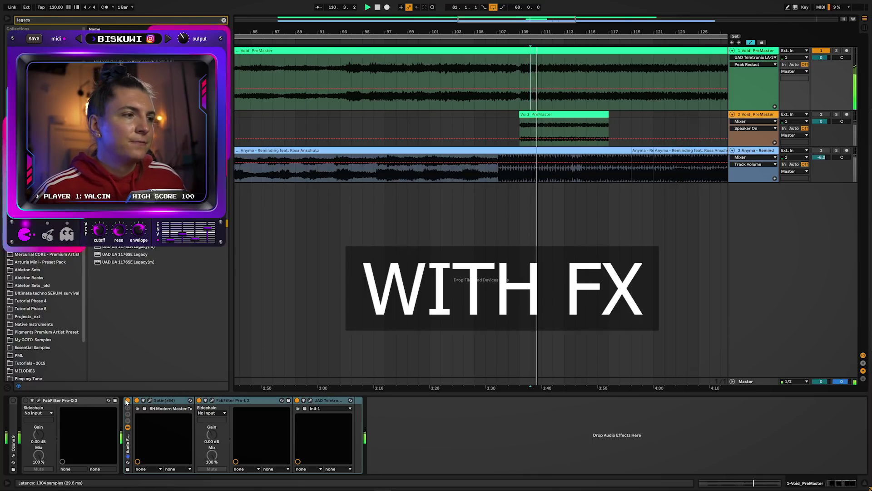
click(127, 401)
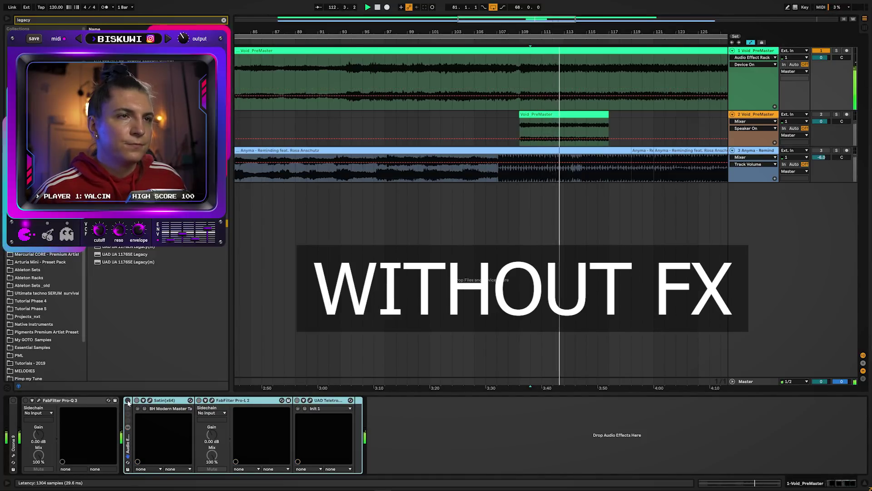
click(127, 400)
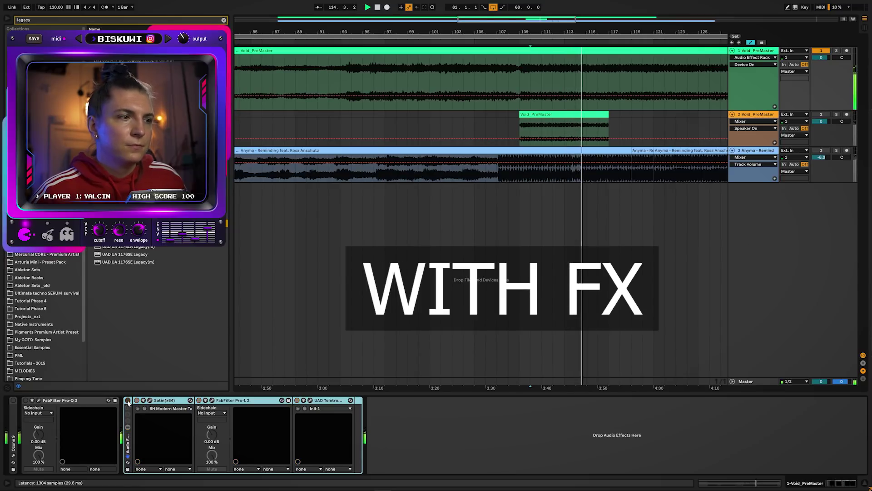
click(128, 401)
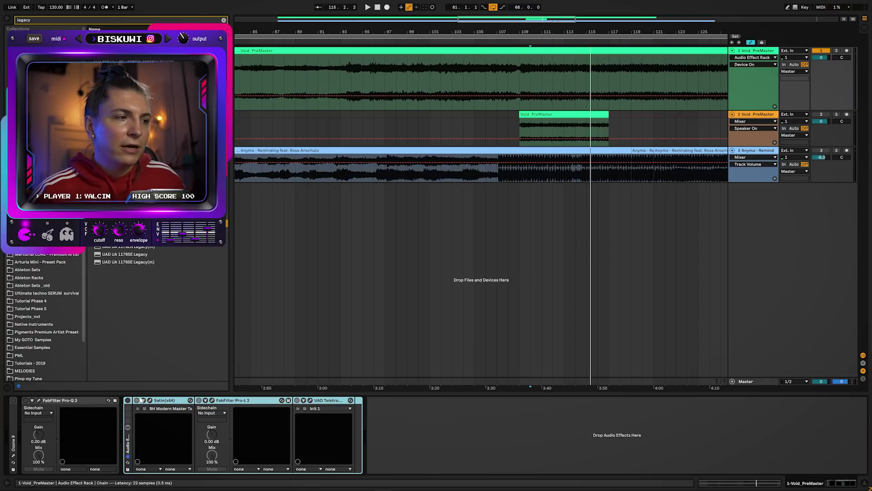
click(128, 400)
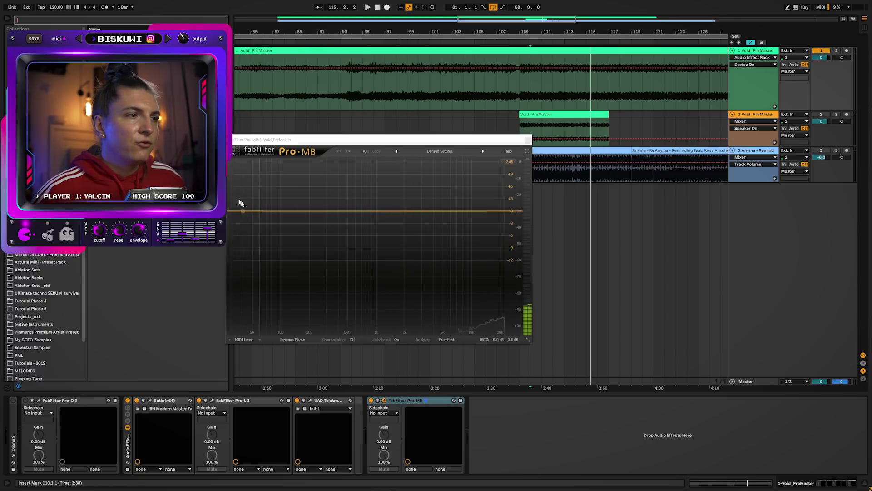
- Add a compression band below about 150 Hz in Pro-MB, raise its level to +2.08 dB and adjust its threshold
click(252, 211)
drag(296, 283, 307, 283)
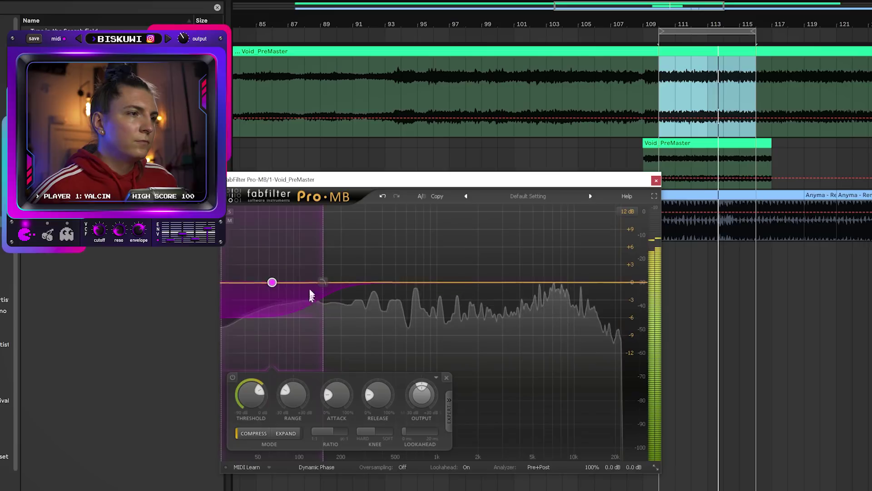
drag(272, 282, 272, 275)
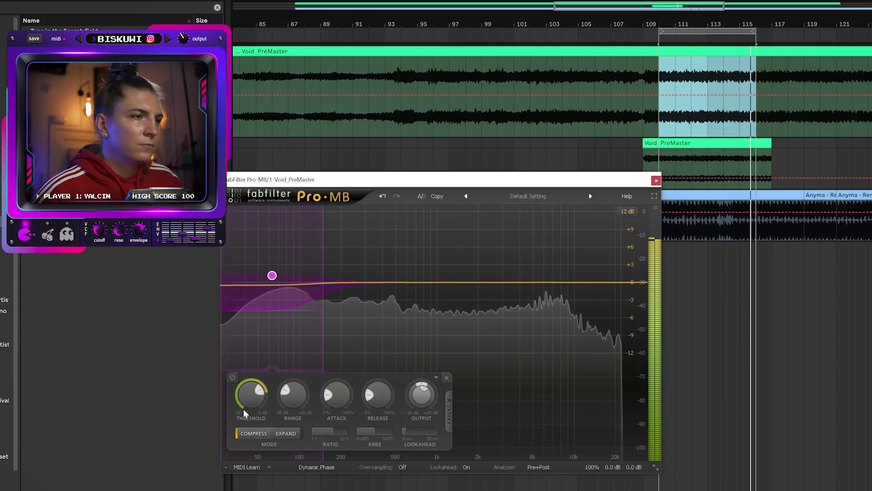
drag(272, 276, 273, 271)
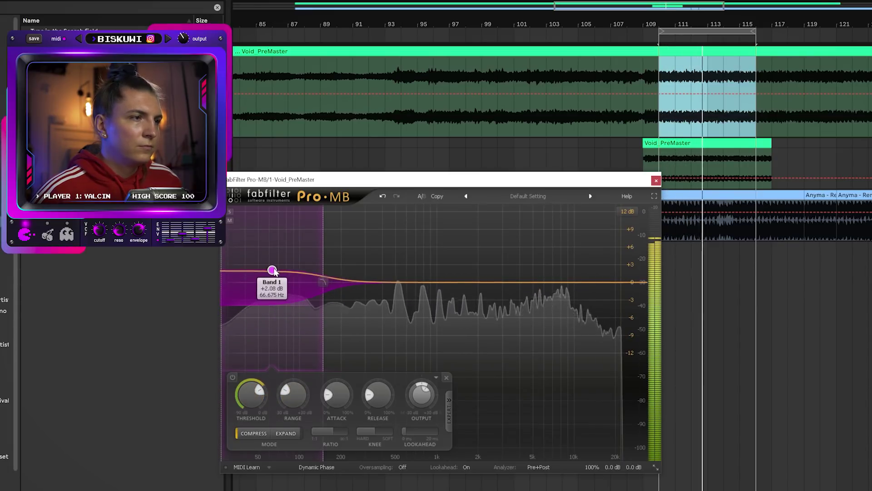
drag(252, 402, 251, 410)
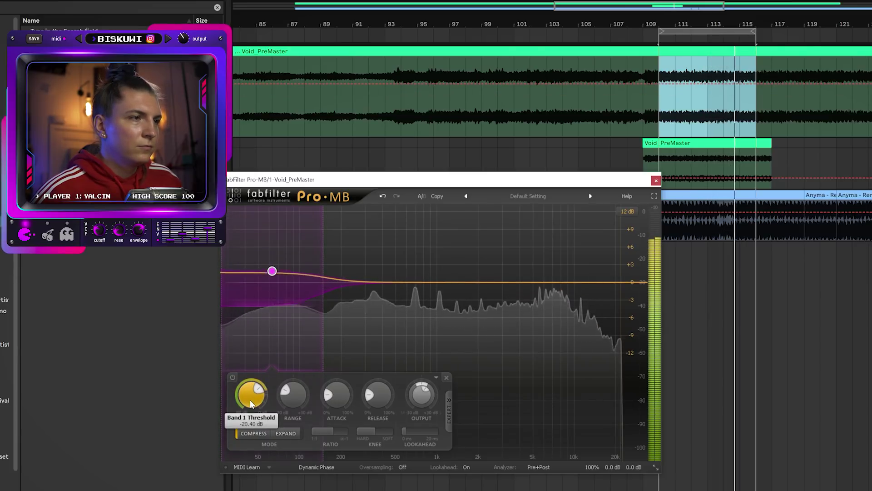
drag(249, 389, 249, 391)
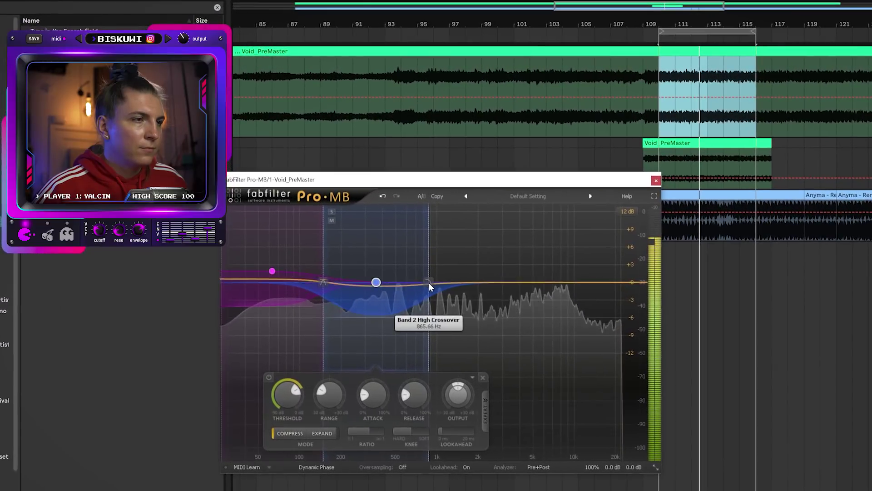
- Add three more Pro-MB bands covering the rest of the spectrum, with crossovers at about 866 Hz and 3.6 kHz
click(454, 248)
drag(454, 283, 428, 284)
drag(536, 282, 513, 284)
click(568, 282)
key(space)
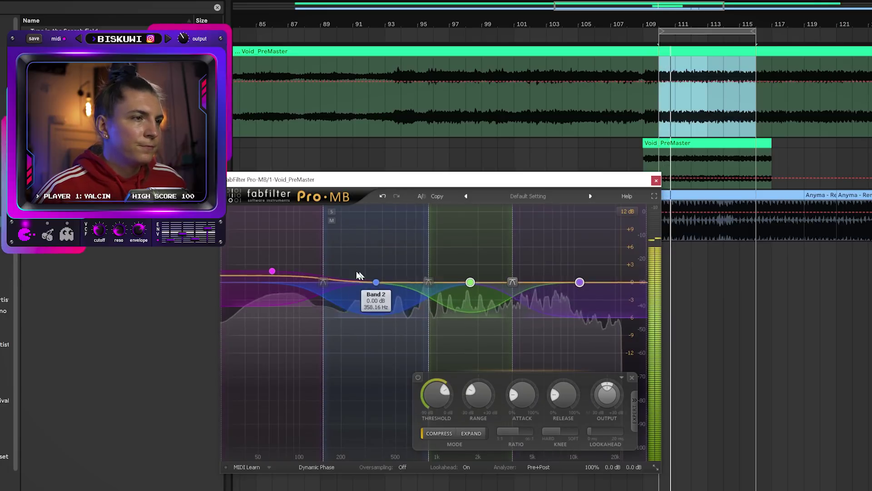
- Solo Pro-MB's low band during playback and bypass the selected second band
click(330, 219)
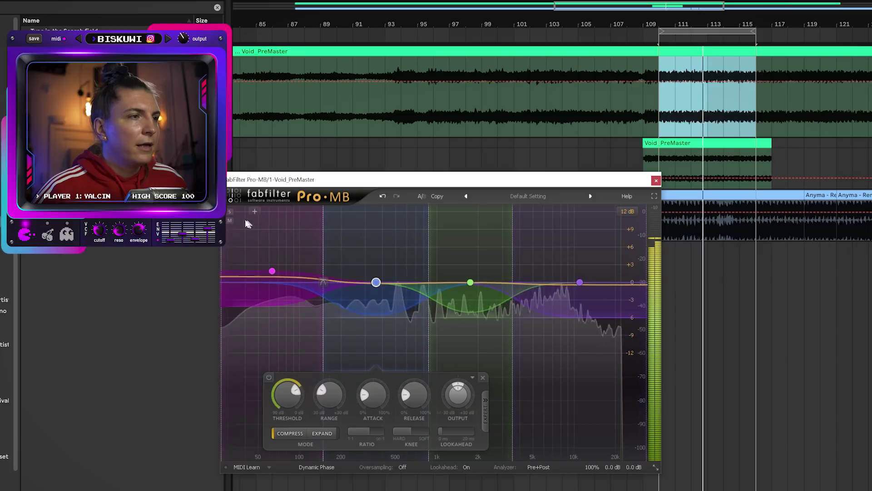
click(230, 211)
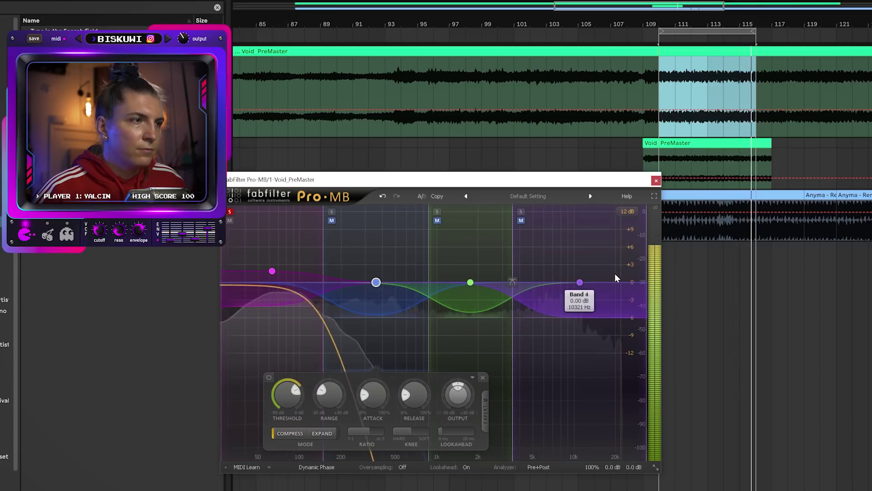
click(268, 378)
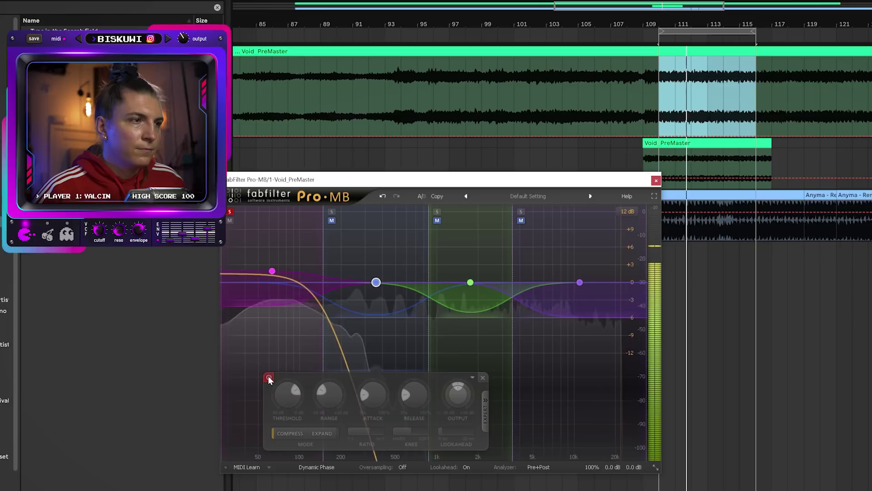
- Re-enable Pro-MB's second band and fine-tune its attack and range while the low band stays soloed
click(269, 378)
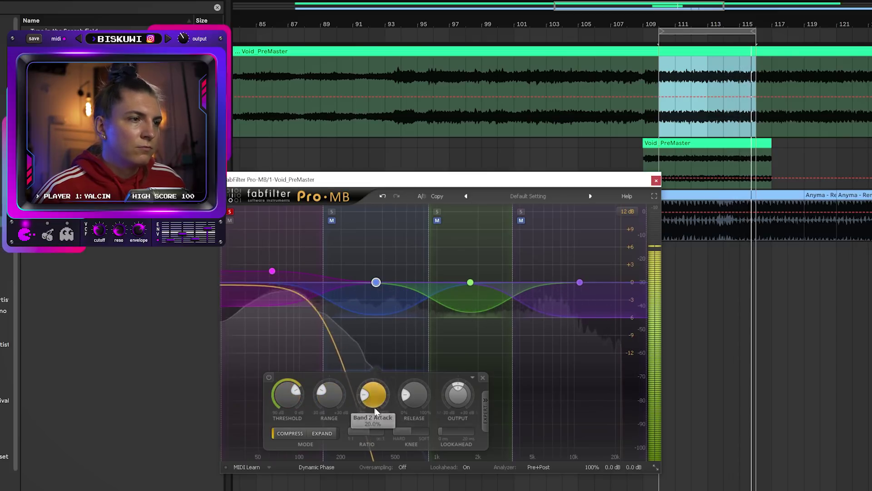
drag(376, 406, 376, 399)
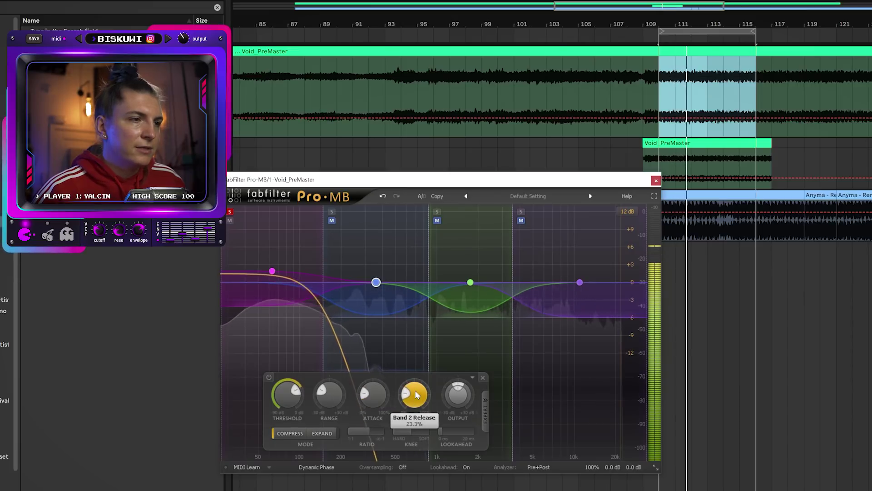
drag(386, 405, 378, 398)
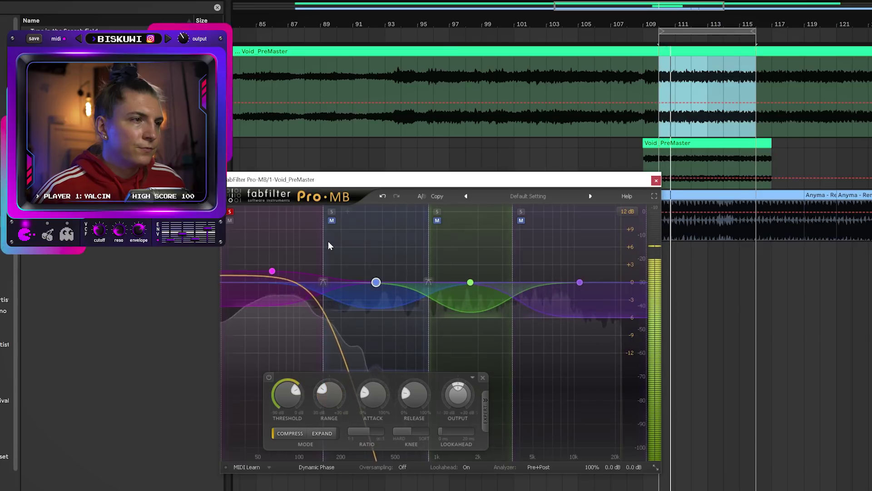
- Audition the second band alone and together with the low band, lower its threshold with a -4.76 dB range, and clear the solos
click(229, 212)
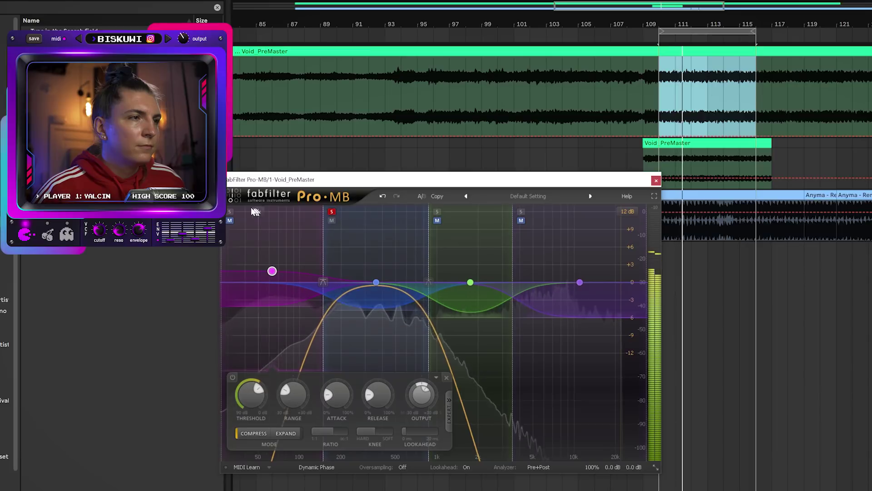
click(230, 212)
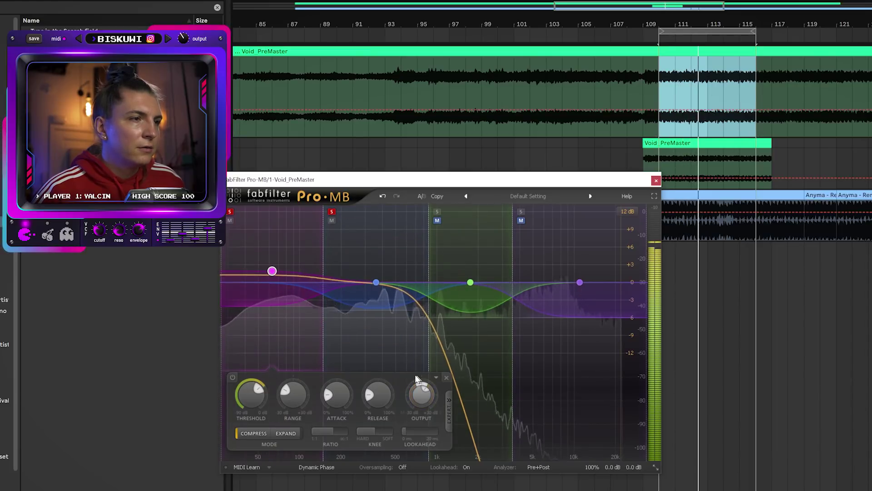
click(376, 282)
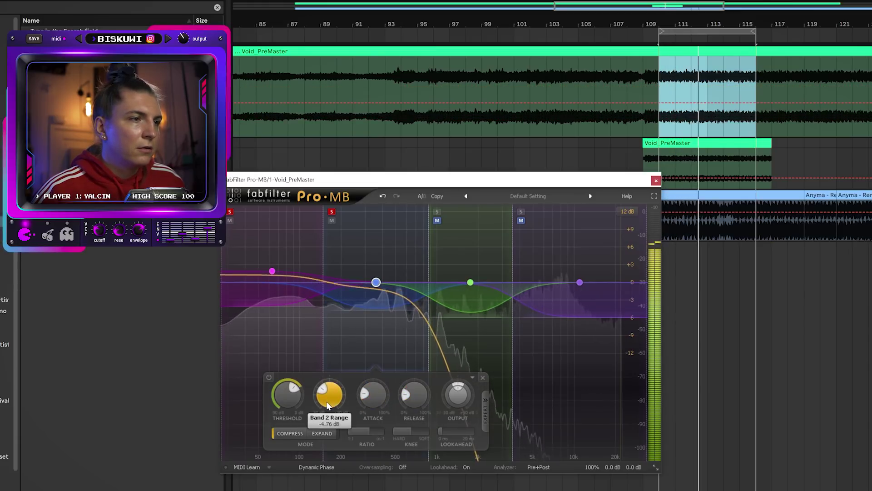
click(331, 213)
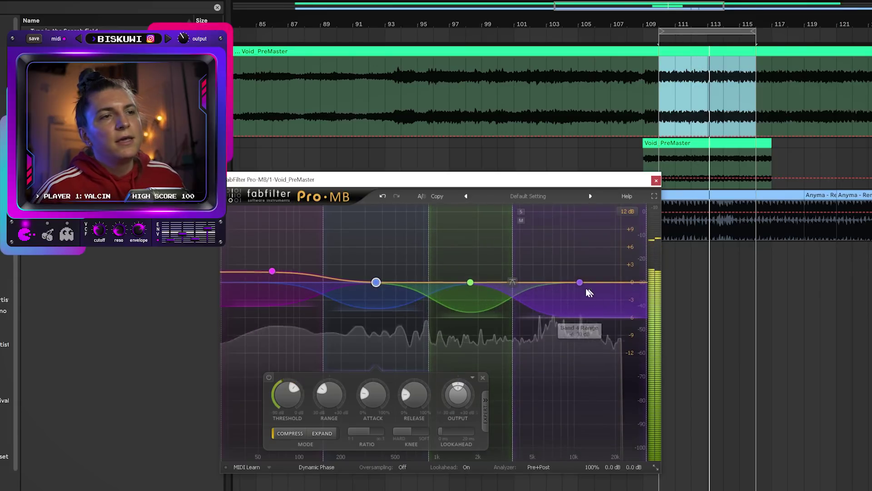
- Lower the threshold of Pro-MB's highest band and raise its level to about +2.17 dB during playback
key(space)
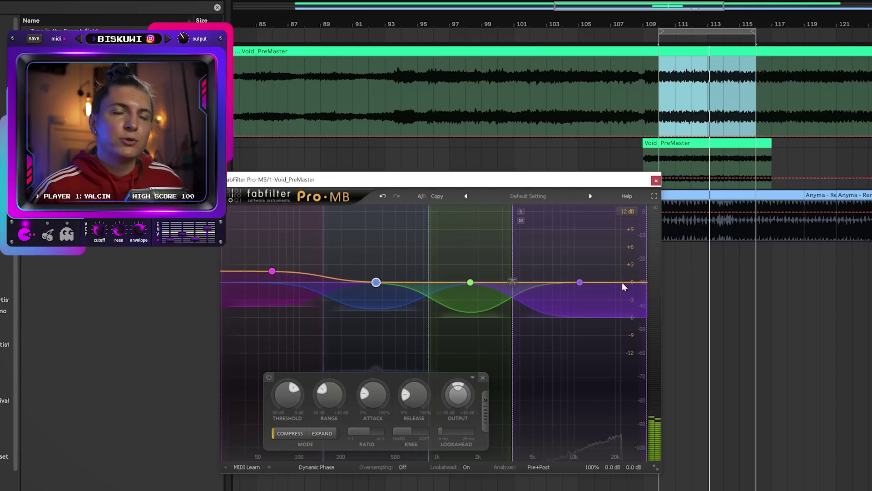
key(space)
click(571, 297)
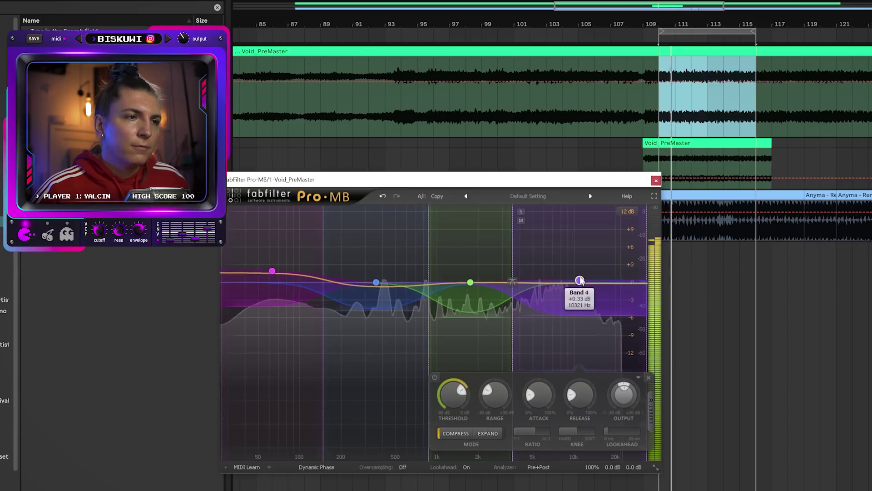
drag(455, 394, 456, 410)
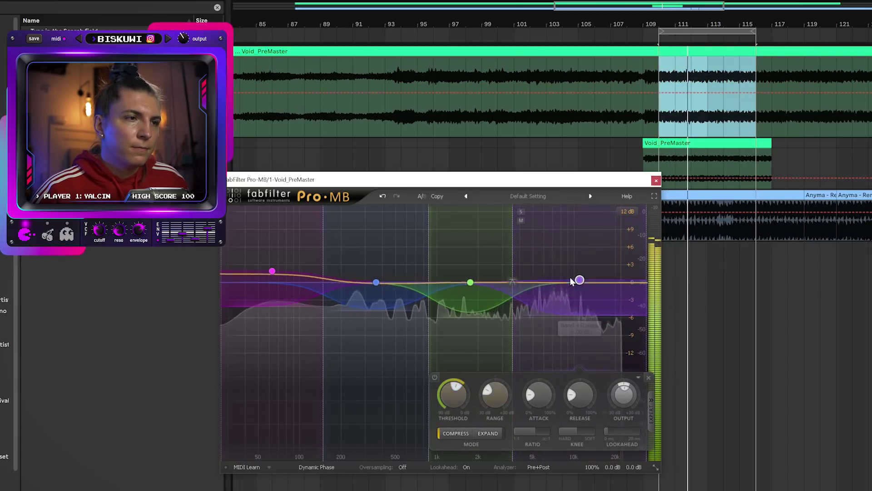
drag(580, 279, 579, 270)
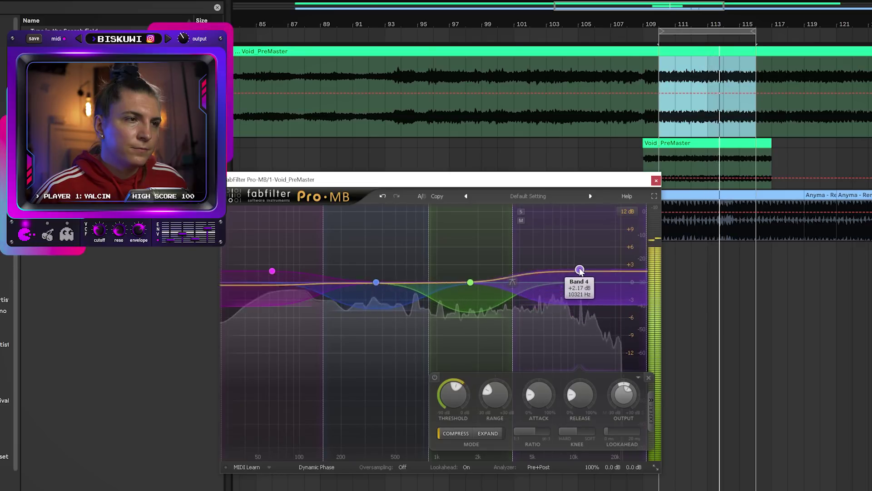
- Raise Pro-MB's third band slightly, set its threshold to about -24.38 dB, and close the plugin window
click(470, 282)
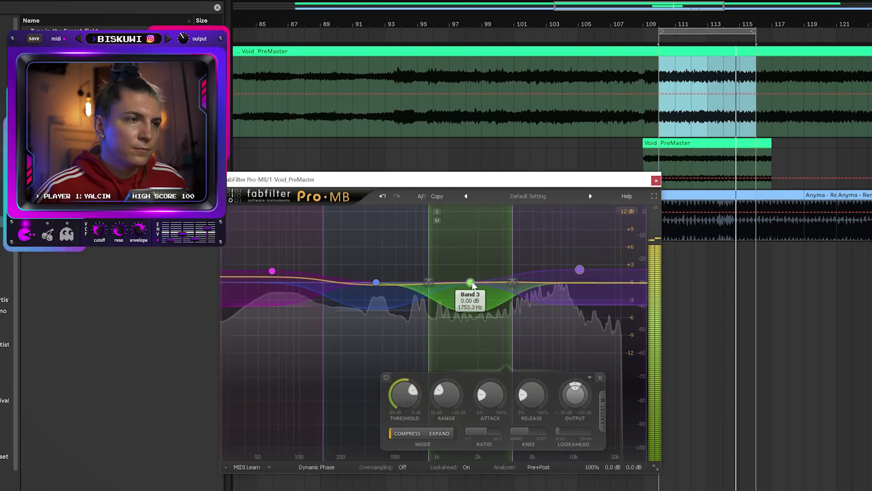
drag(472, 282, 472, 278)
drag(387, 395, 385, 411)
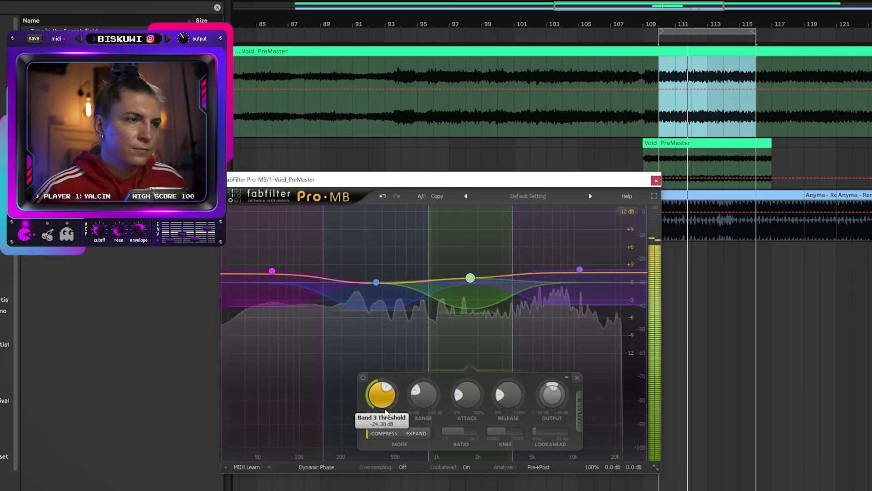
click(656, 181)
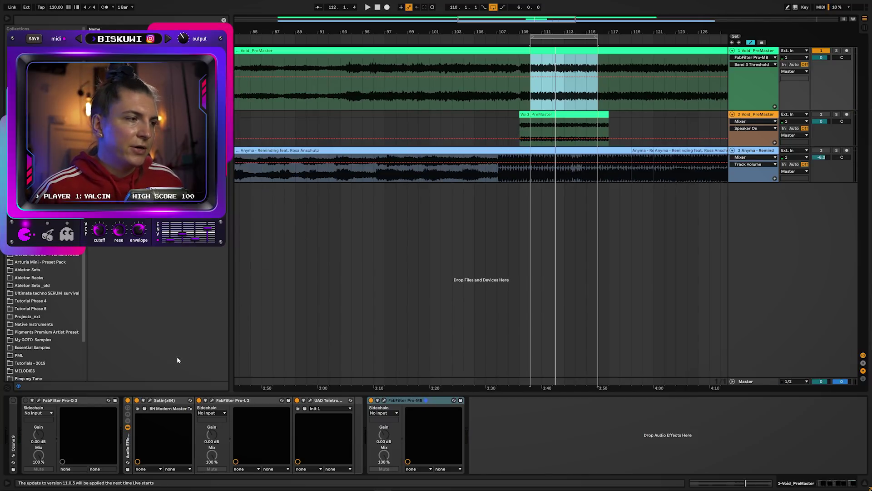
- Enable Pro-Q 3 and add a dynamic bell cut near 288 Hz at -0.46 dB with about -1.51 dB dynamic range
click(26, 400)
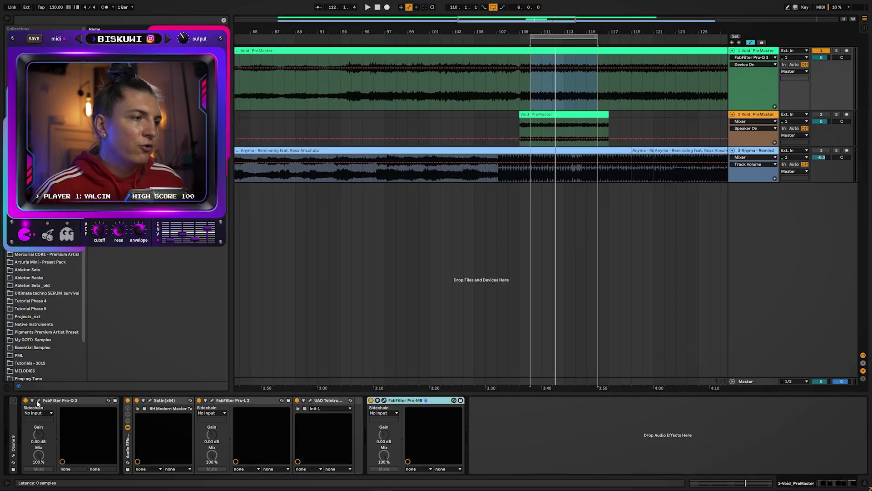
click(38, 401)
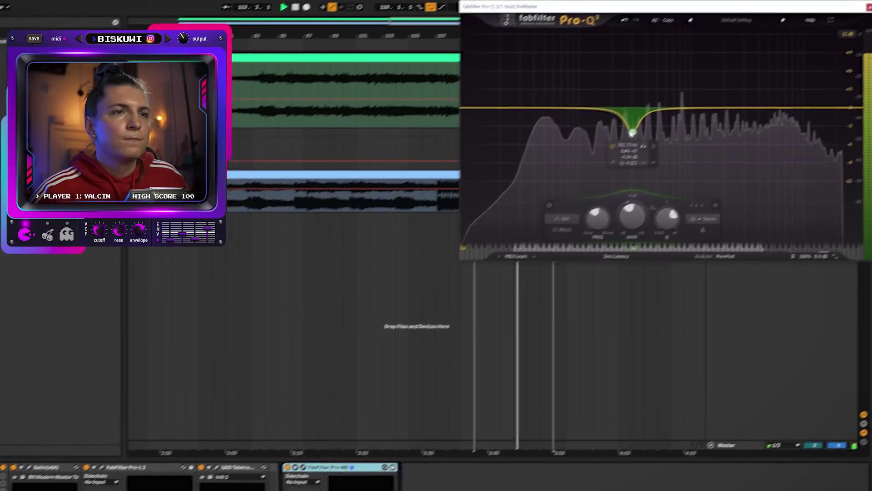
drag(665, 112, 663, 113)
drag(564, 167, 571, 145)
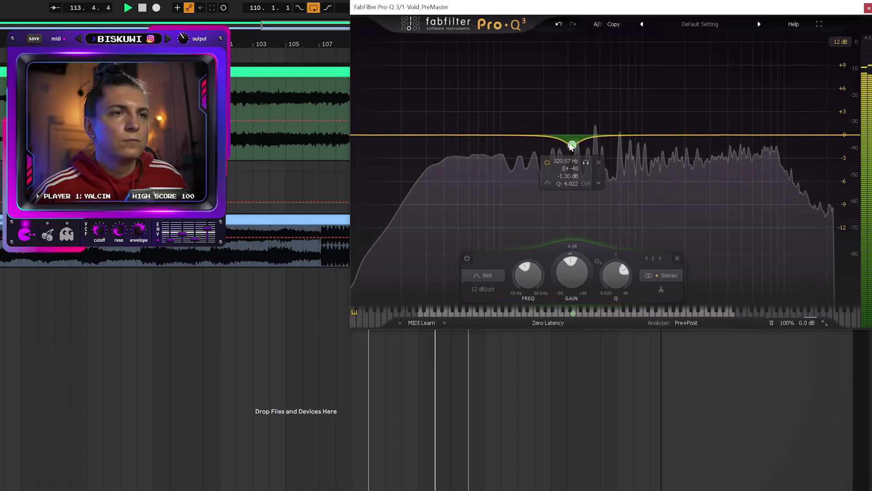
drag(558, 258, 562, 276)
key(space)
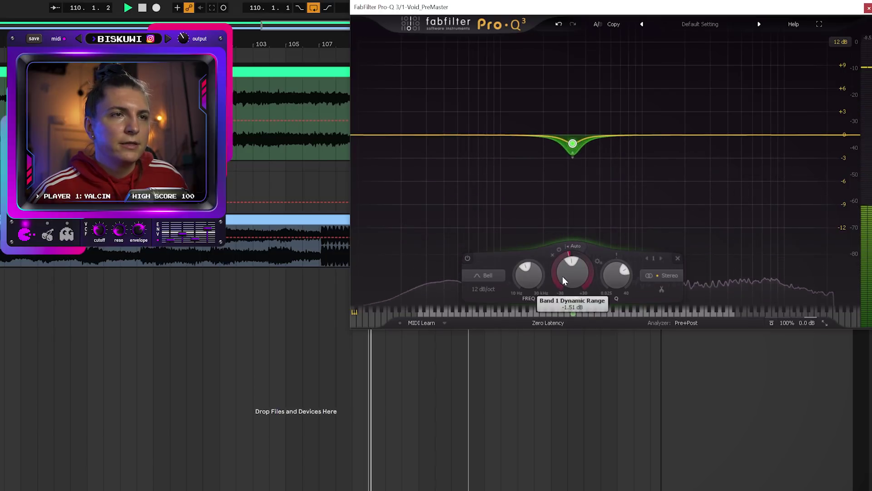
drag(575, 143, 566, 138)
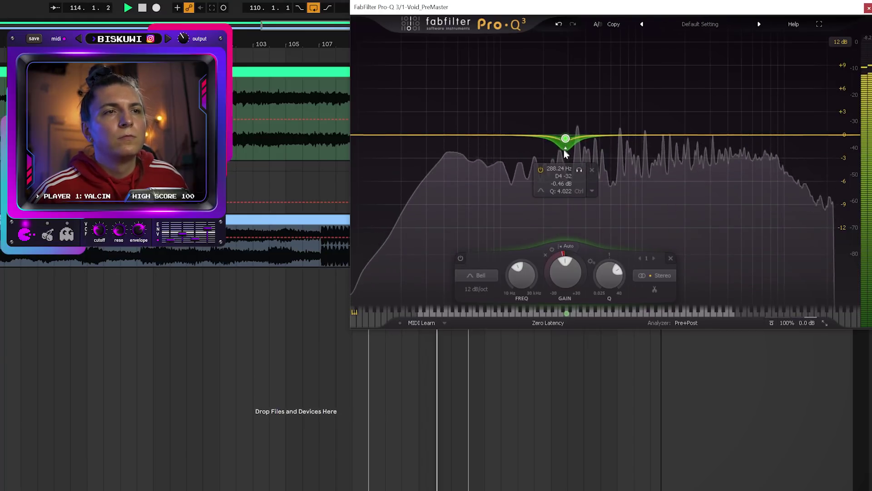
- Add a second dynamic bell cut in Pro-Q 3 near 427 Hz at about -0.72 dB and close its window
mouse_move(599, 136)
mouse_down()
mouse_move(601, 144)
mouse_move(593, 113)
mouse_move(591, 207)
mouse_move(595, 136)
mouse_up()
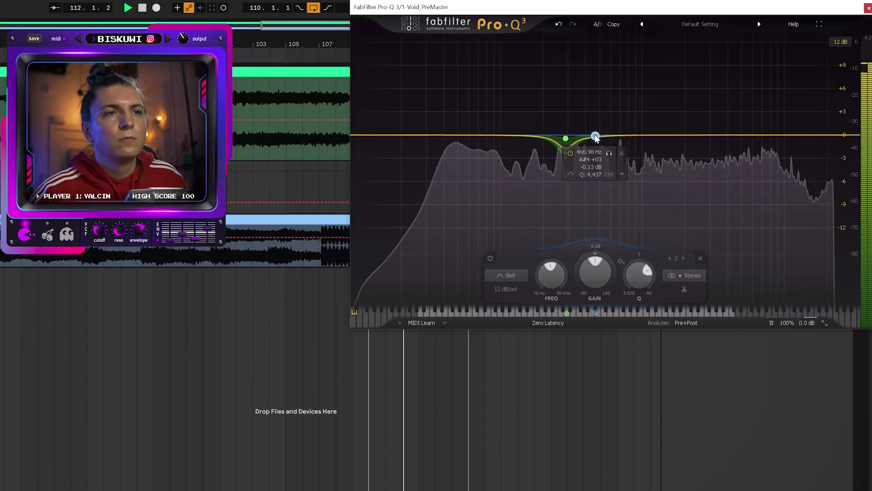
drag(595, 136, 590, 139)
drag(573, 267, 569, 292)
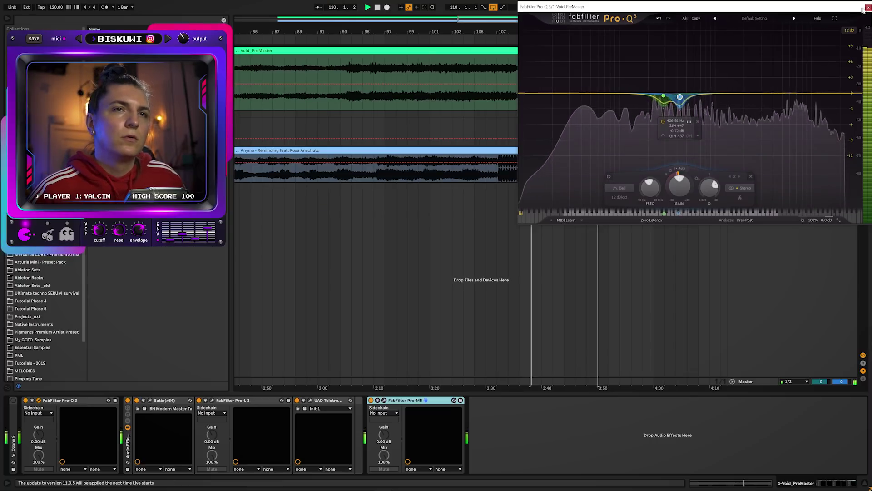
click(39, 401)
- Switch Pro-Q 3 off and on during playback to compare the sound with and without EQ
click(25, 400)
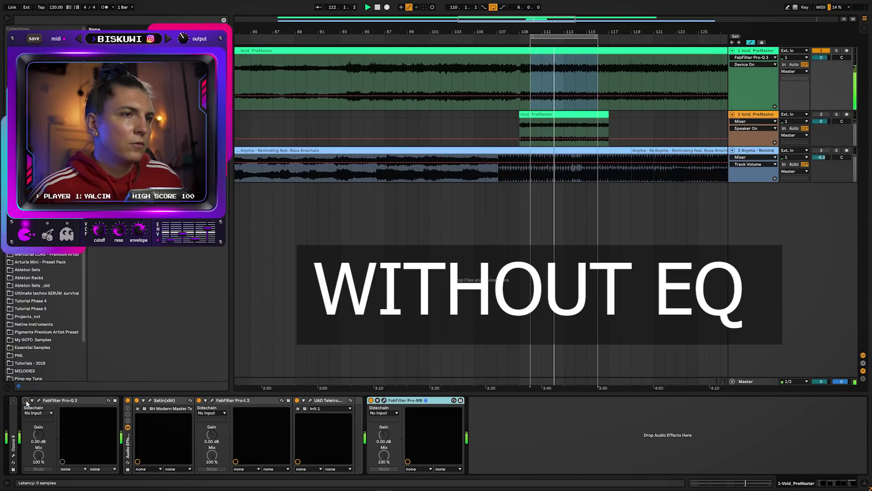
click(25, 400)
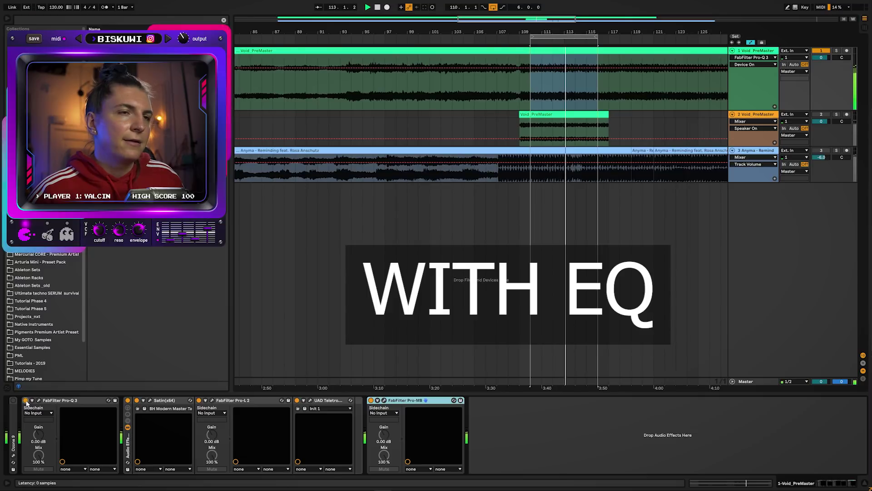
click(25, 400)
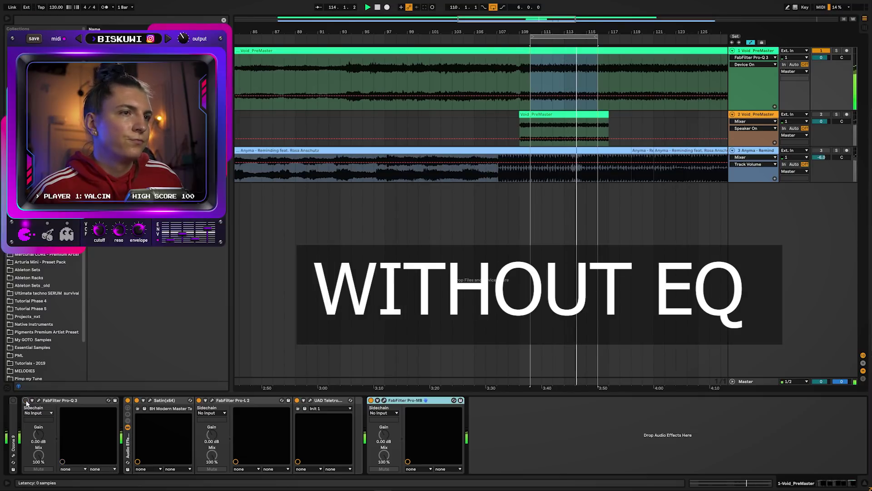
click(25, 400)
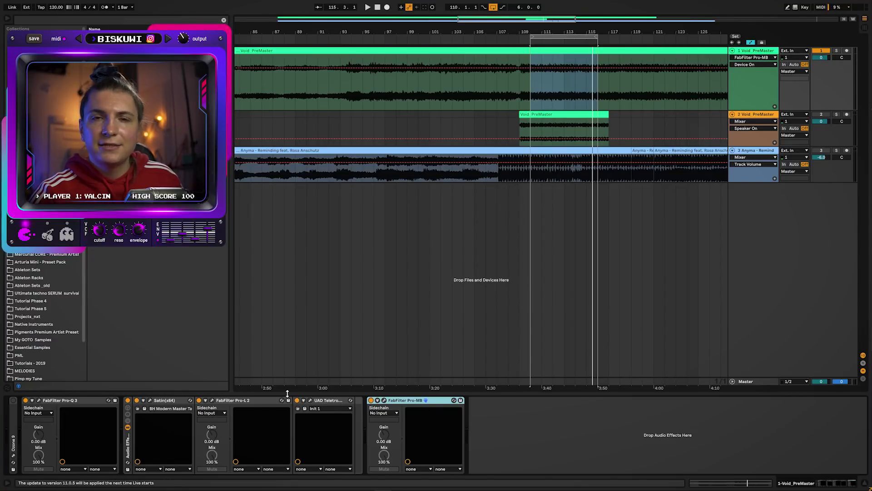
- Search the browser for ozone, load Ozone 9 after Pro-MB, and move its window clear of the arrangement
key(super+f)
text(ozo)
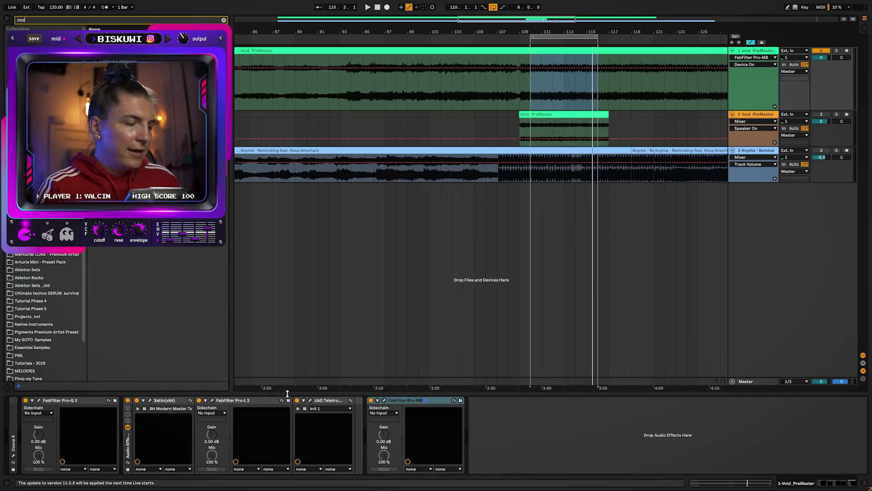
text(ne)
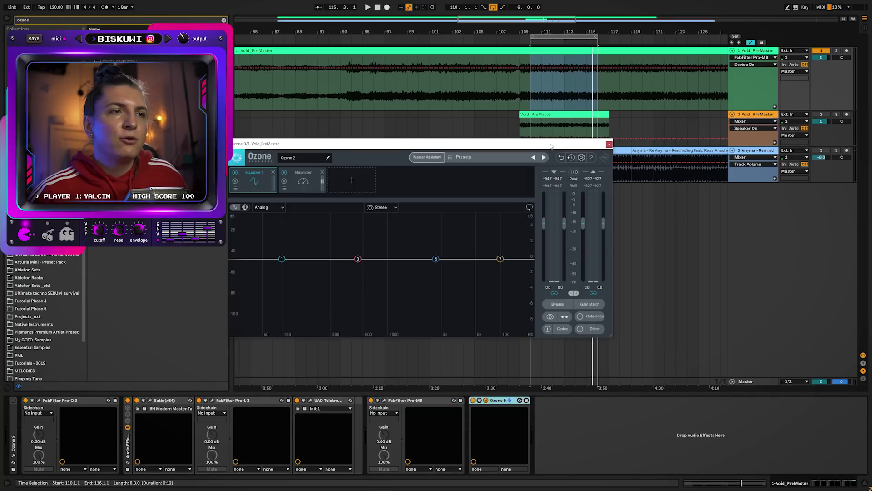
drag(552, 144, 807, 9)
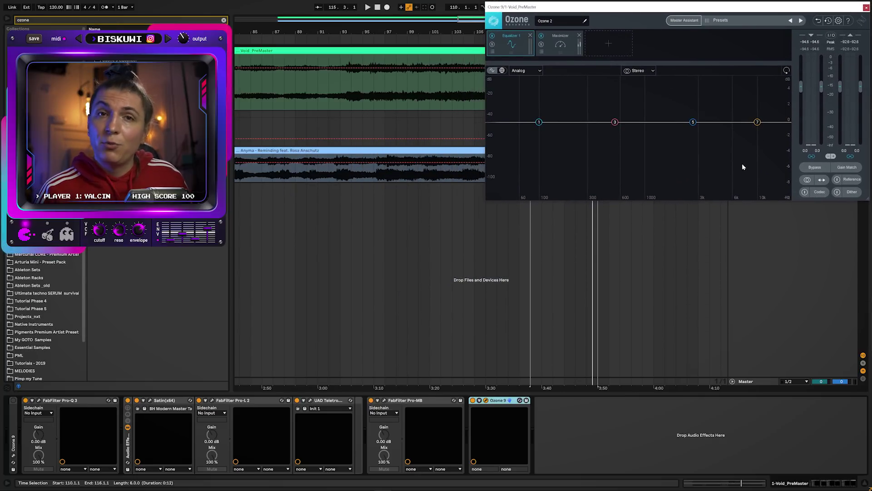
- Run Ozone's Master Assistant with Modern modules, the Anyma - Reminding track as loudness and EQ reference, and CD as destination
click(684, 21)
click(687, 121)
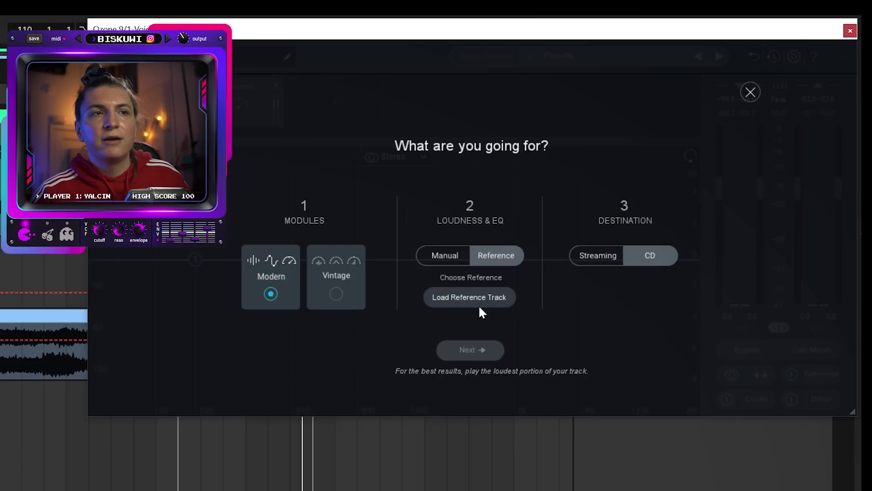
click(480, 301)
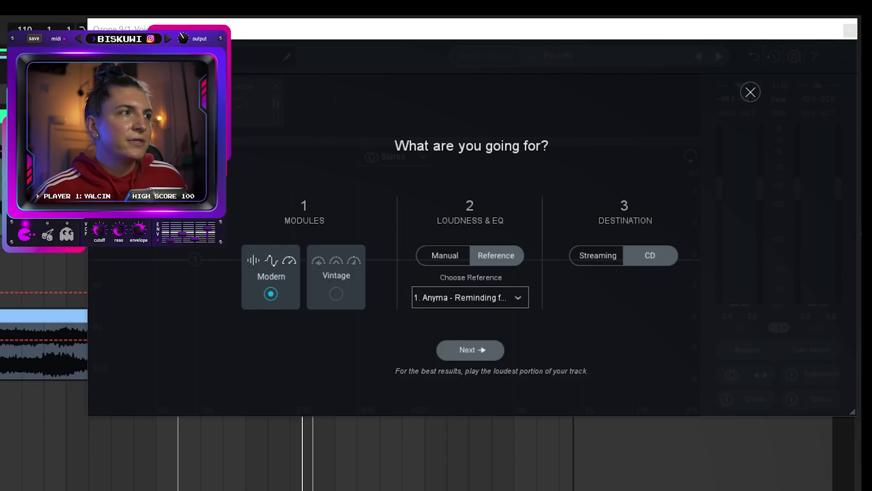
click(850, 33)
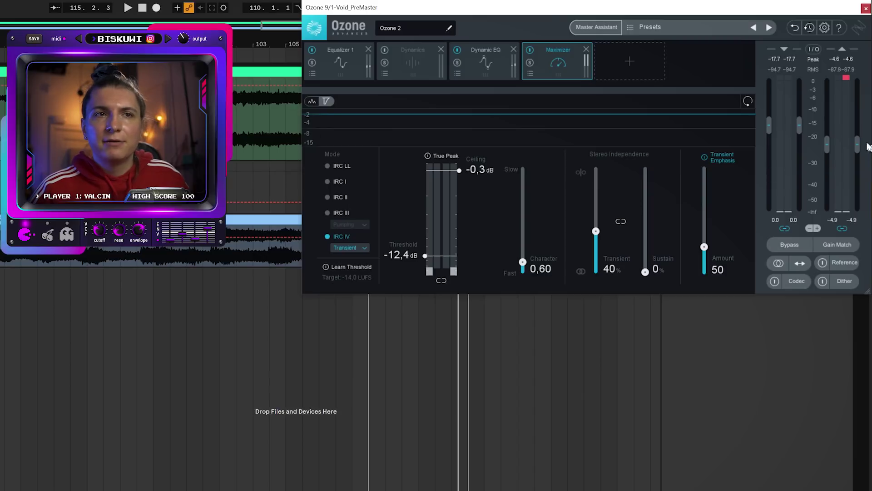
- Lower Ozone's output level to -12.3 dB and toggle Ozone 9 during playback to compare processed and unprocessed sound
drag(856, 144, 855, 146)
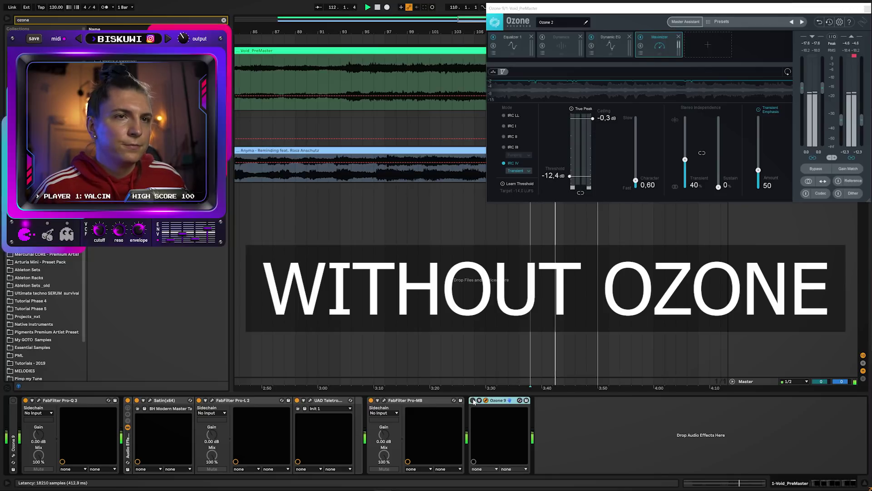
click(474, 401)
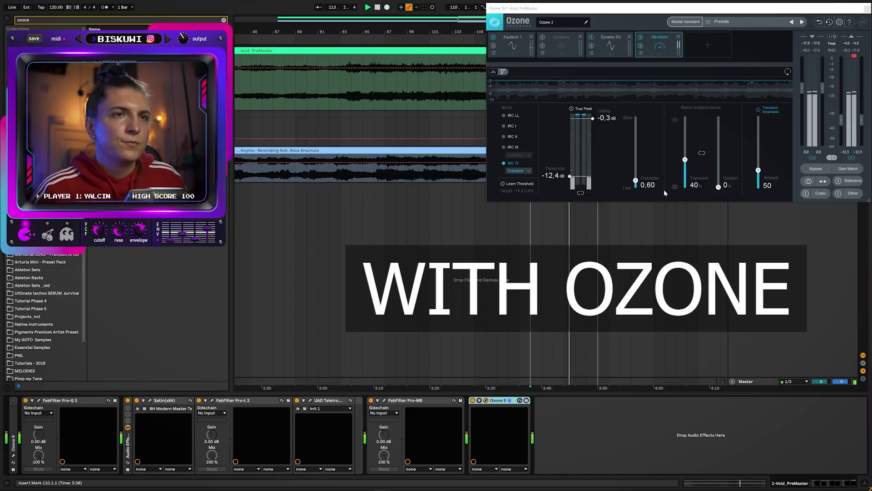
click(473, 400)
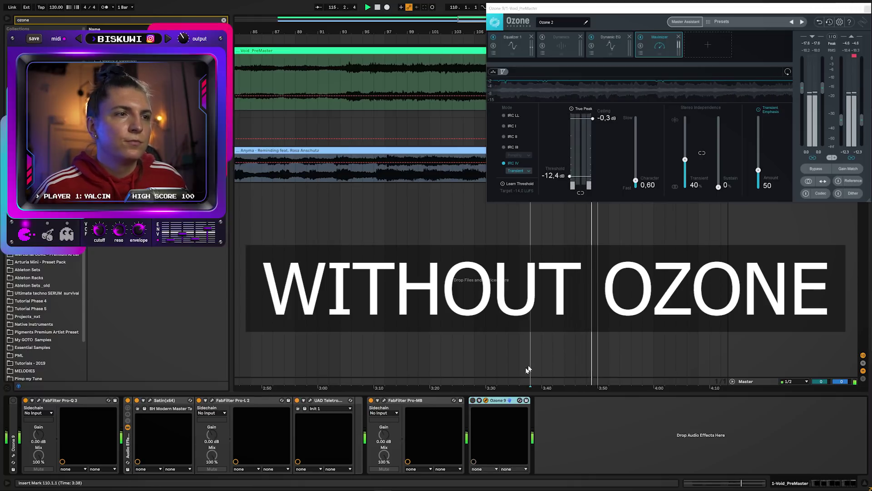
click(473, 400)
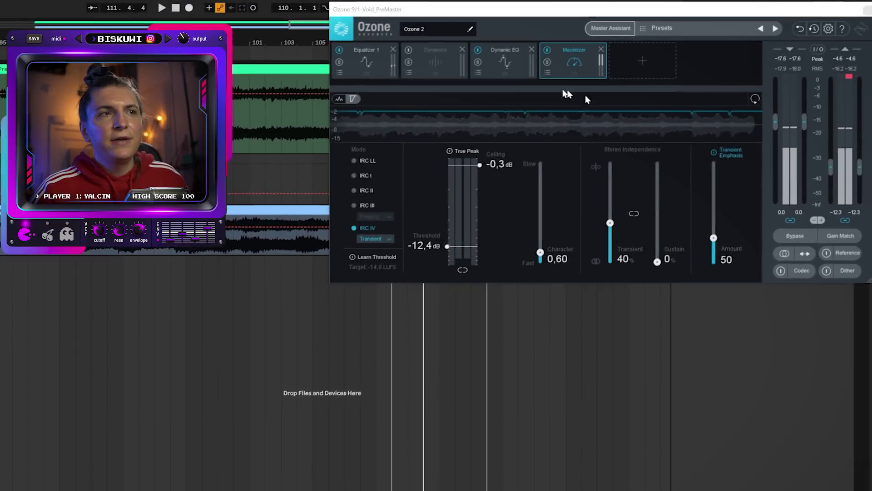
- In Ozone's Equalizer 1, disable band 4 at 13411 Hz and band 3 at 5221 Hz
click(514, 51)
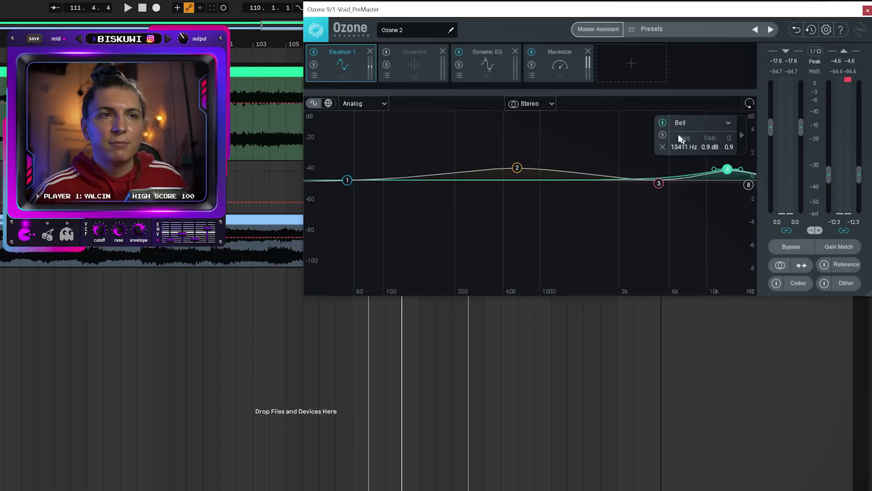
click(660, 184)
click(620, 132)
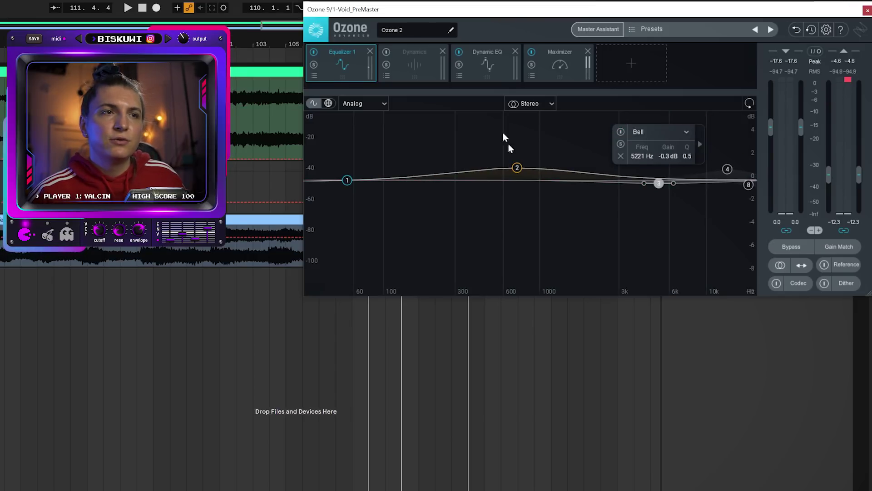
- Play the track and toggle Equalizer 1's band 2 at 732 Hz to compare the sound with and without it
click(517, 169)
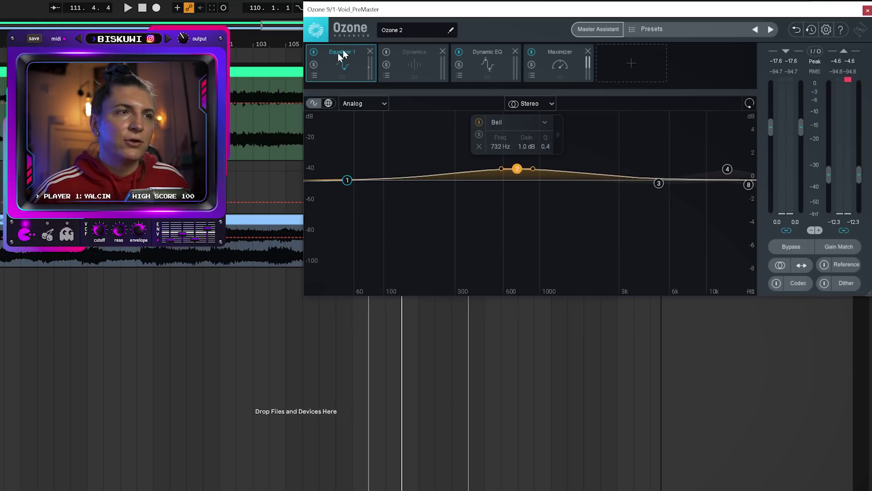
key(space)
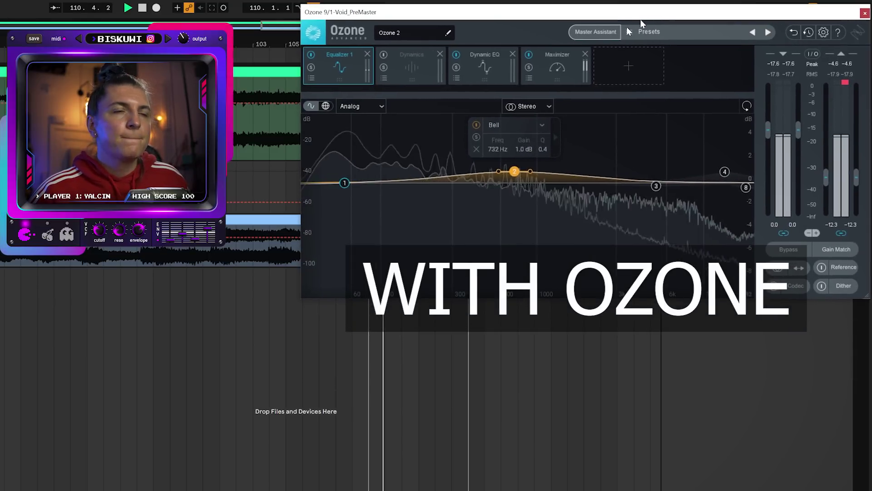
click(476, 125)
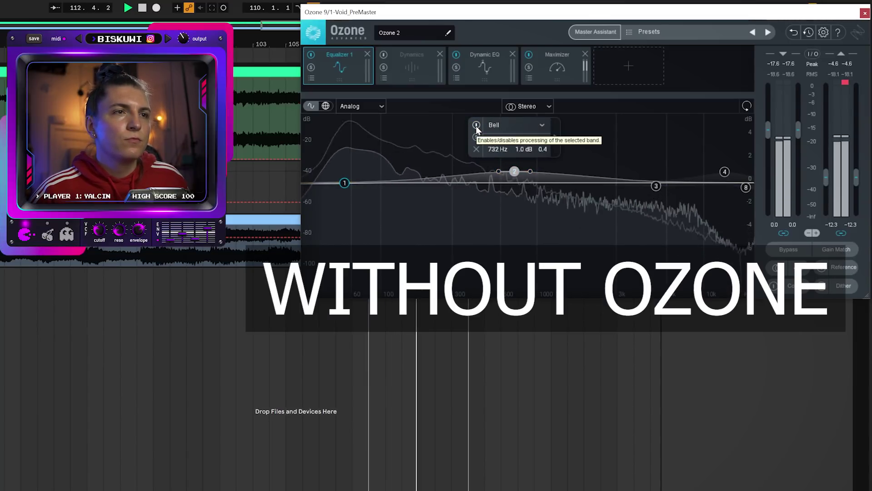
click(476, 125)
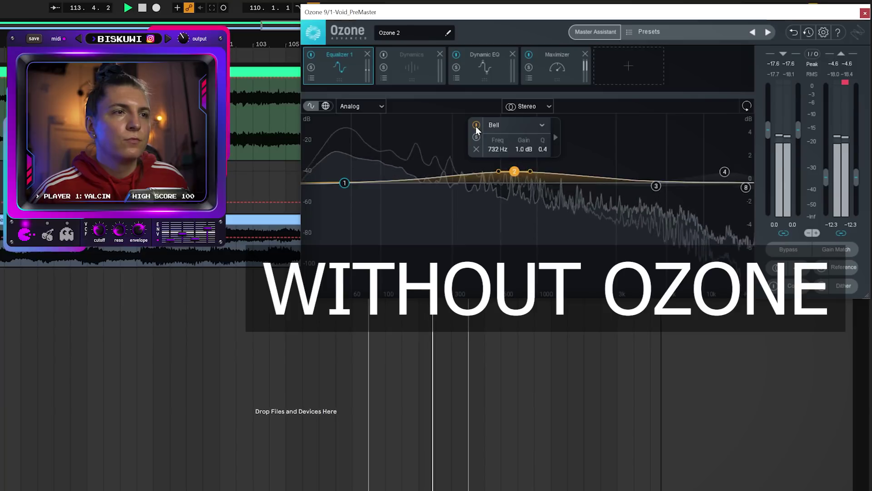
- Audition the track with the Dynamic EQ shown and disable its bands 3, 4 and 6
click(467, 67)
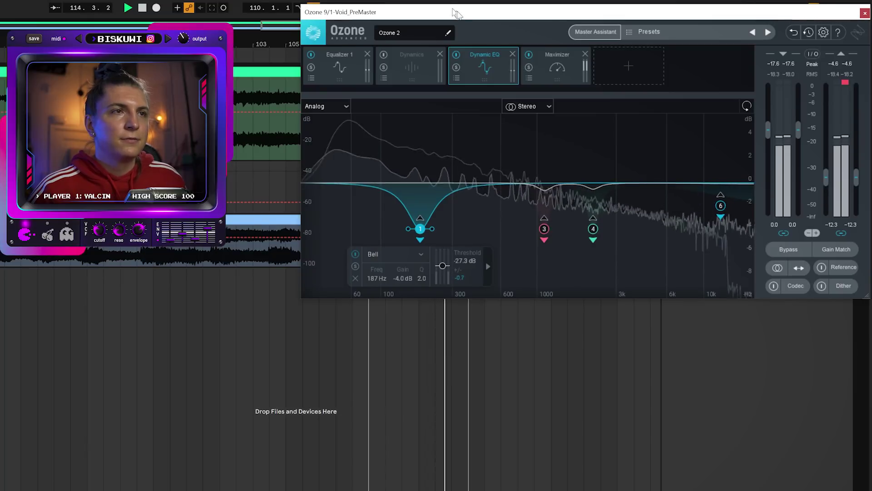
drag(657, 13, 655, 13)
key(space)
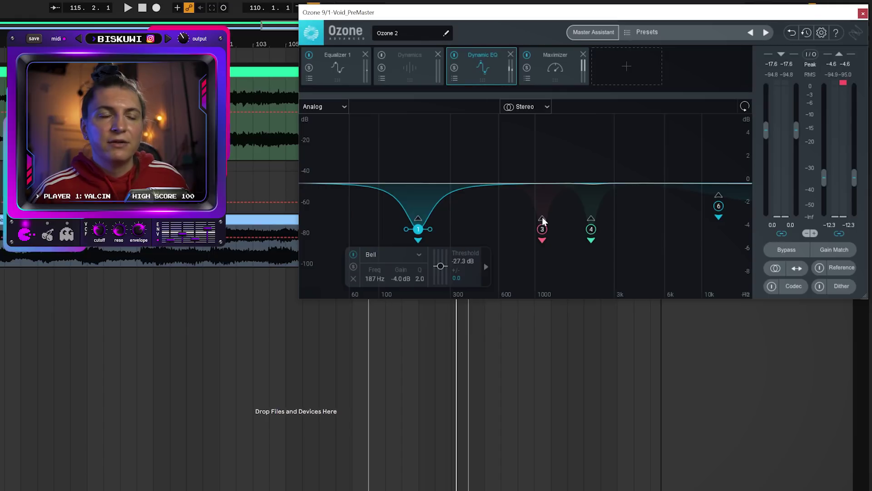
key(space)
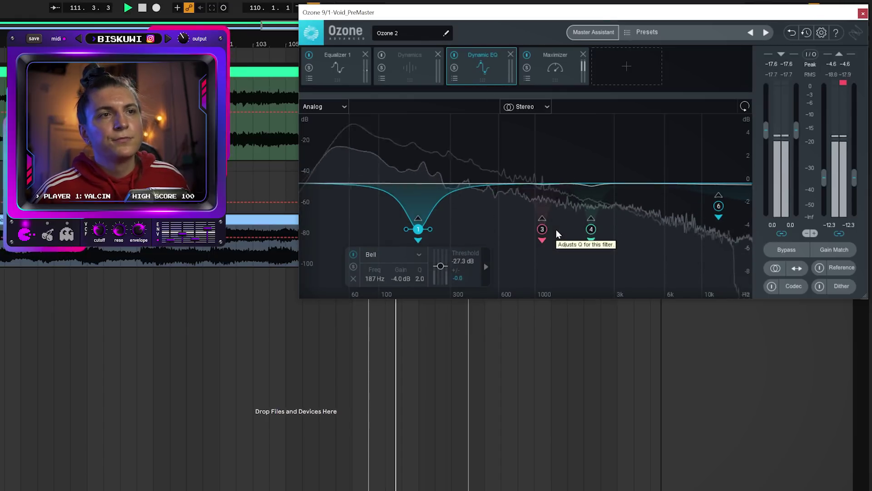
key(space)
click(542, 229)
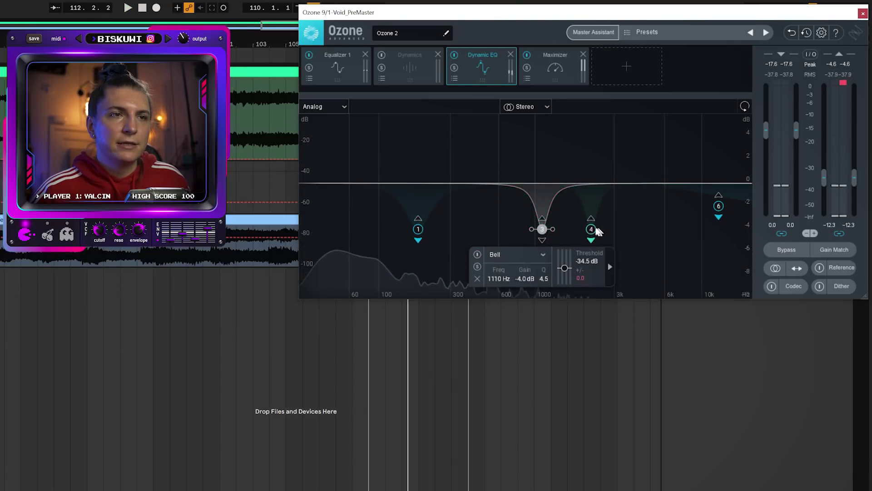
click(591, 229)
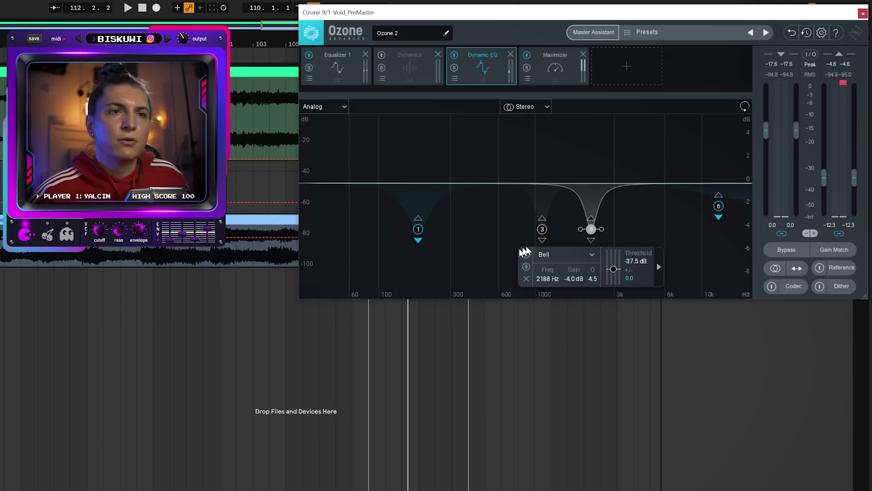
key(space)
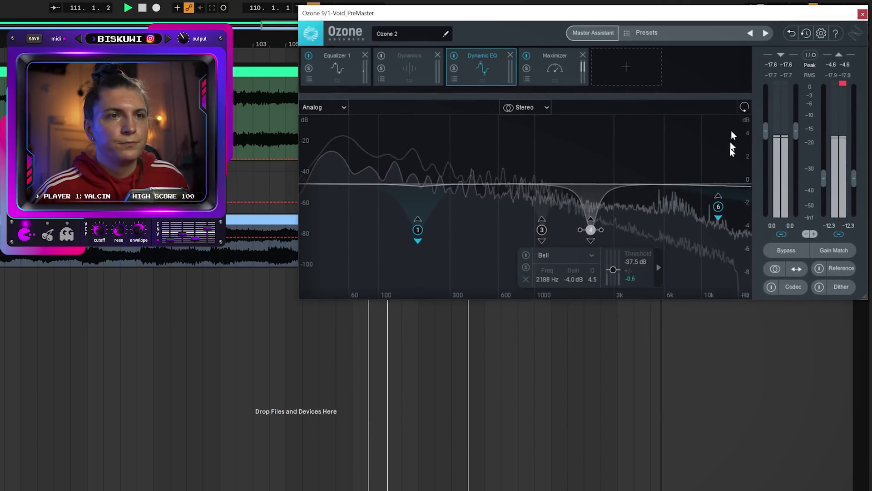
click(719, 208)
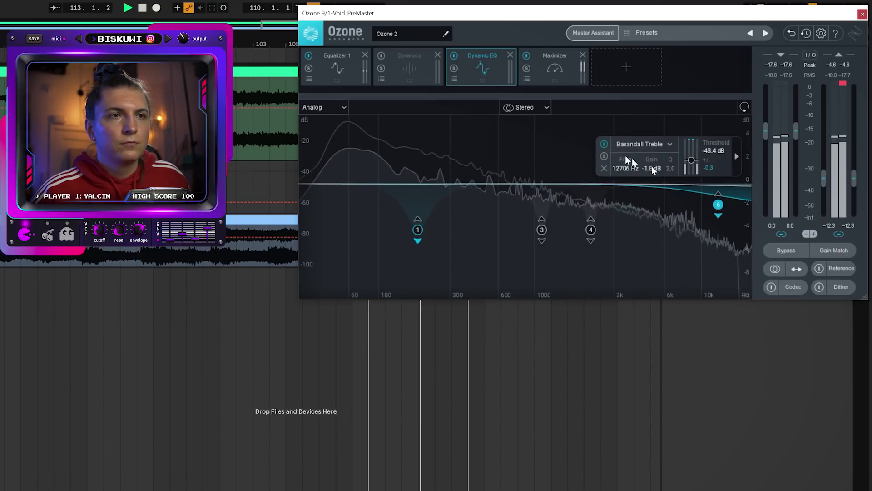
click(605, 143)
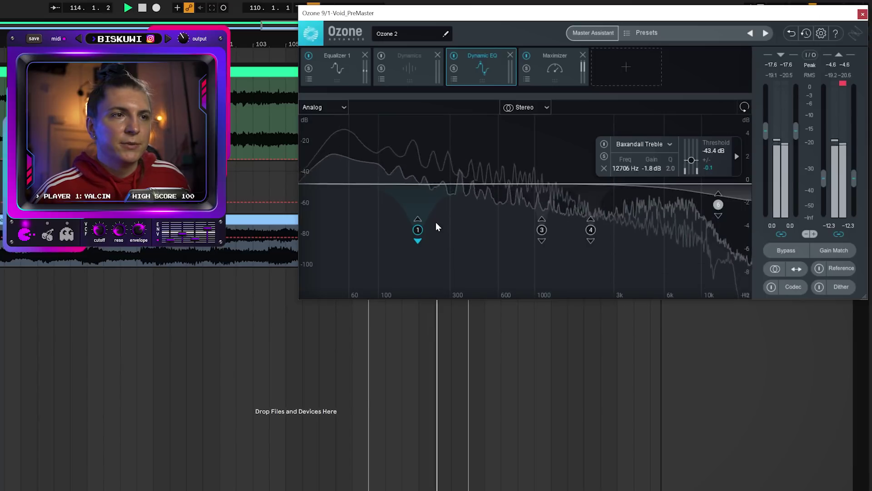
- Toggle Dynamic EQ band 1 at 187 Hz during playback to compare its effect, leaving it on and stopping playback
click(417, 230)
click(353, 255)
click(352, 256)
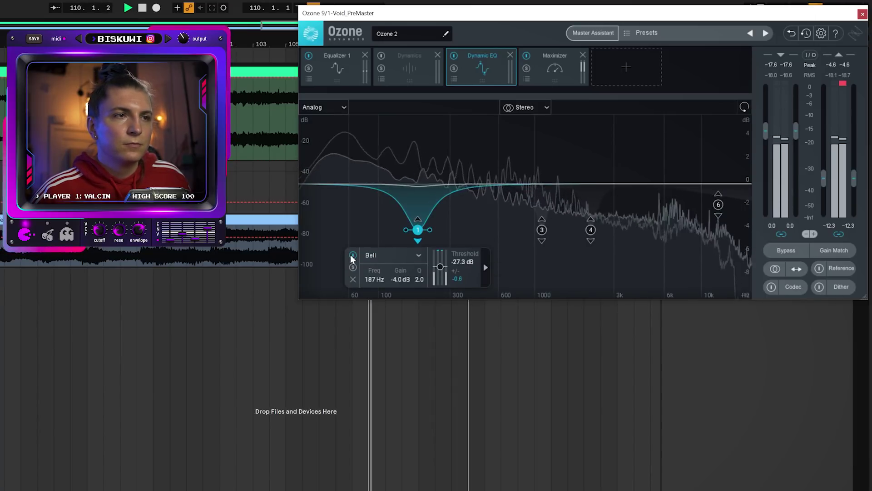
key(space)
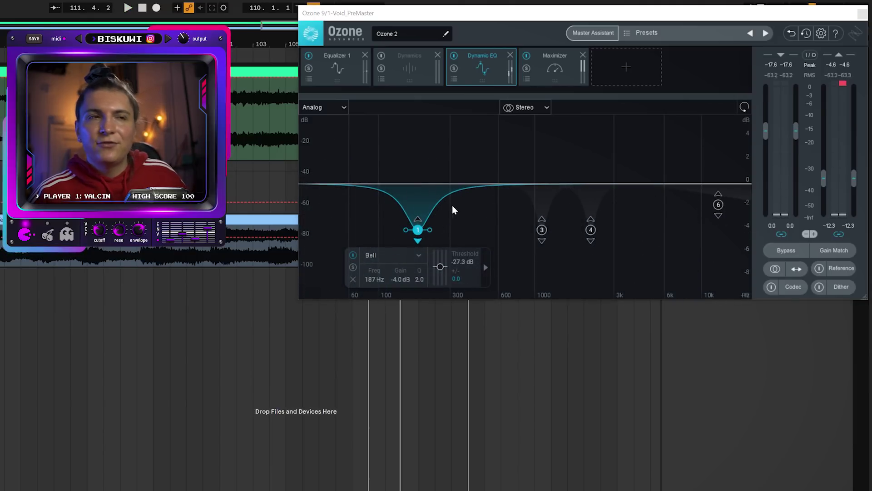
- Set Dynamic EQ band 1 to about 201 Hz with -1.6 dB gain, and bypass the Dynamic EQ module
drag(418, 230, 417, 201)
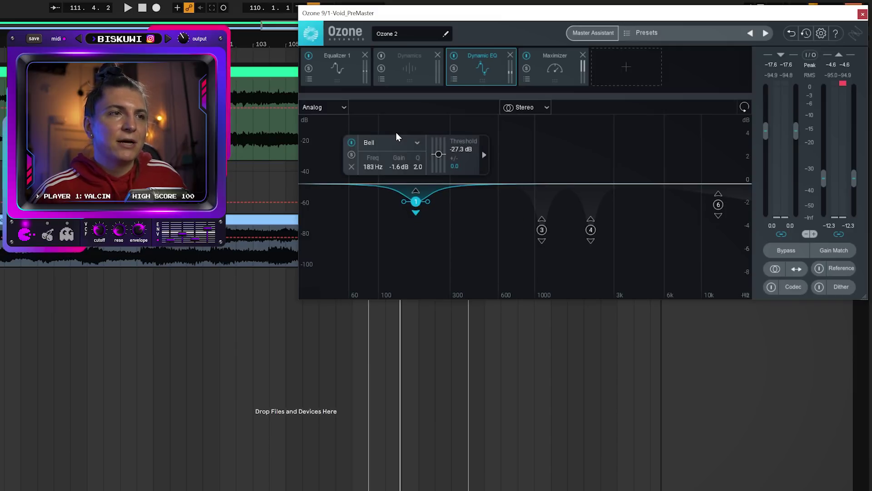
key(space)
mouse_move(417, 205)
mouse_down()
mouse_move(415, 194)
mouse_move(417, 217)
mouse_move(422, 206)
mouse_up()
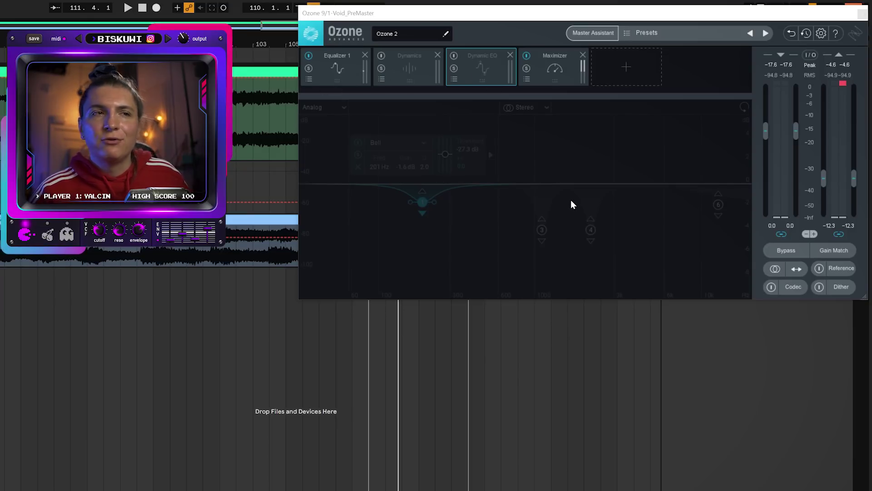
- Review Equalizer 1 and switch the Maximizer's limiting mode to IRC II
click(337, 73)
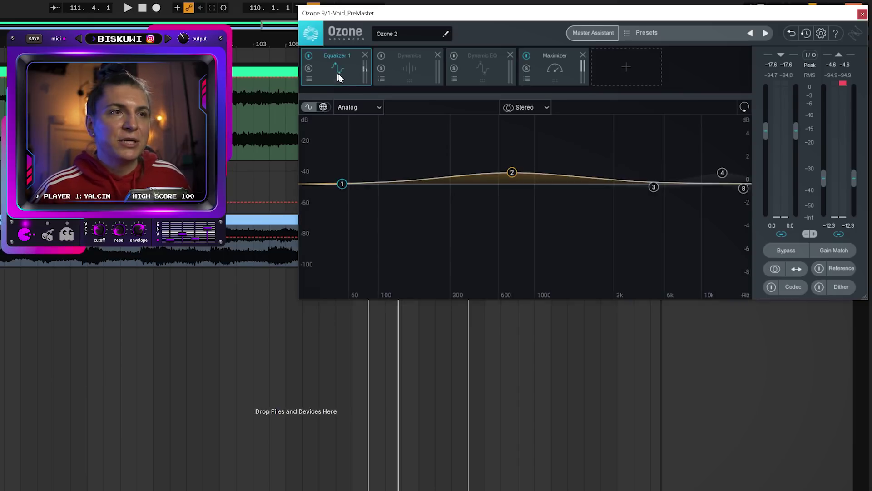
click(547, 78)
click(337, 205)
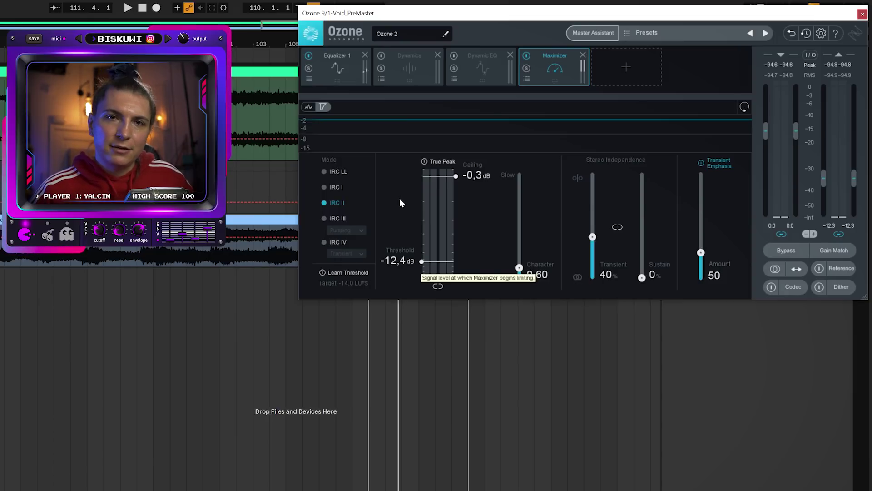
- Raise Ozone's output level to about -5.1 dB while listening to the track
key(space)
mouse_move(503, 13)
mouse_down()
mouse_move(495, 102)
mouse_move(506, 14)
mouse_up()
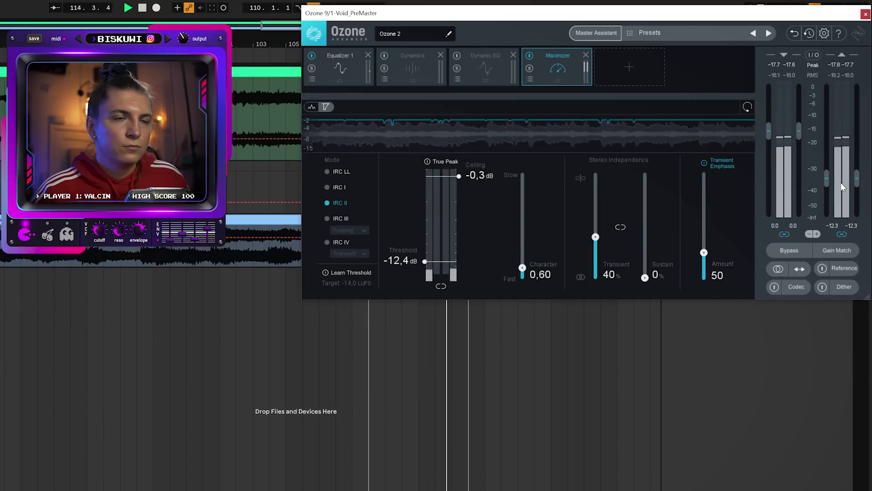
drag(857, 178, 856, 167)
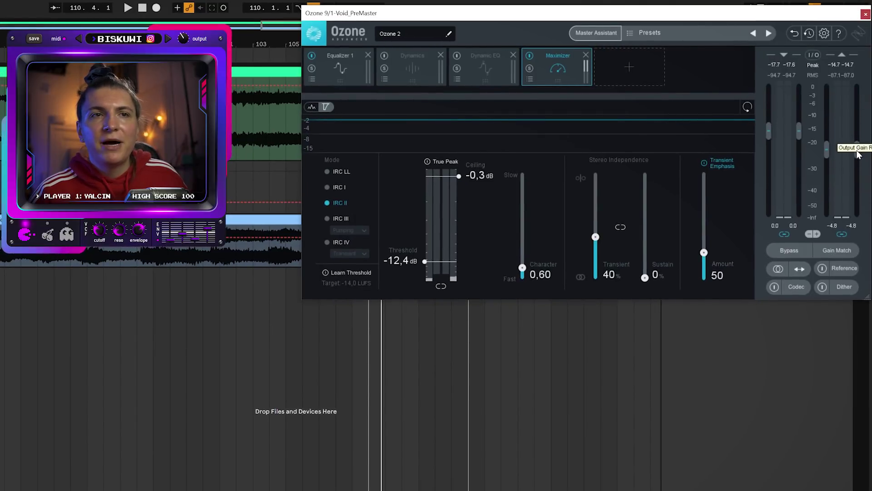
click(237, 144)
key(space)
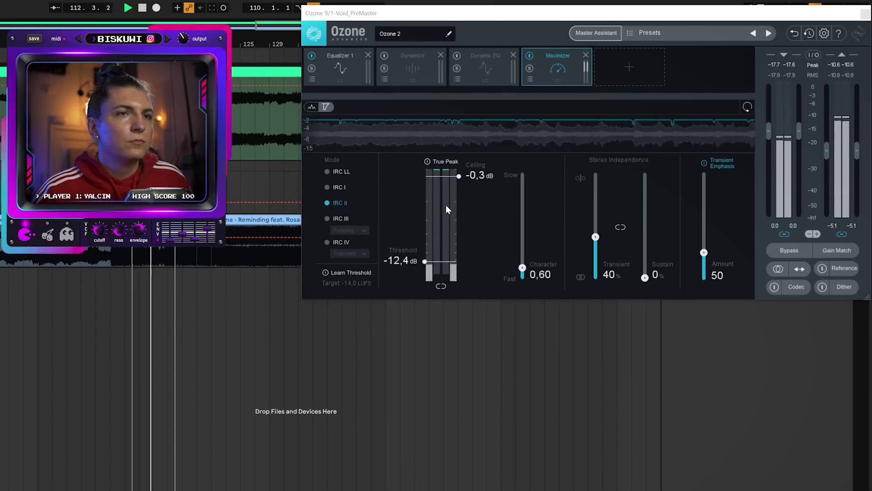
- Add an Exciter module to Ozone's chain and place it directly after Equalizer 1
click(626, 71)
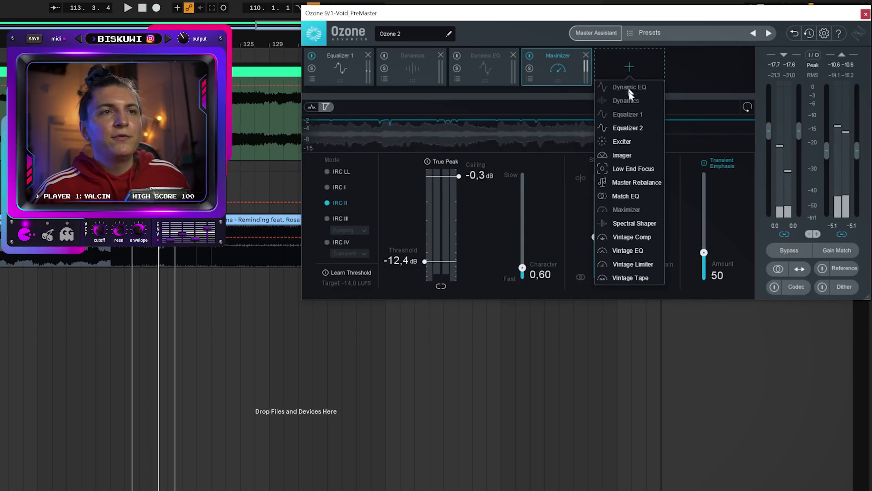
click(623, 141)
drag(560, 67, 422, 75)
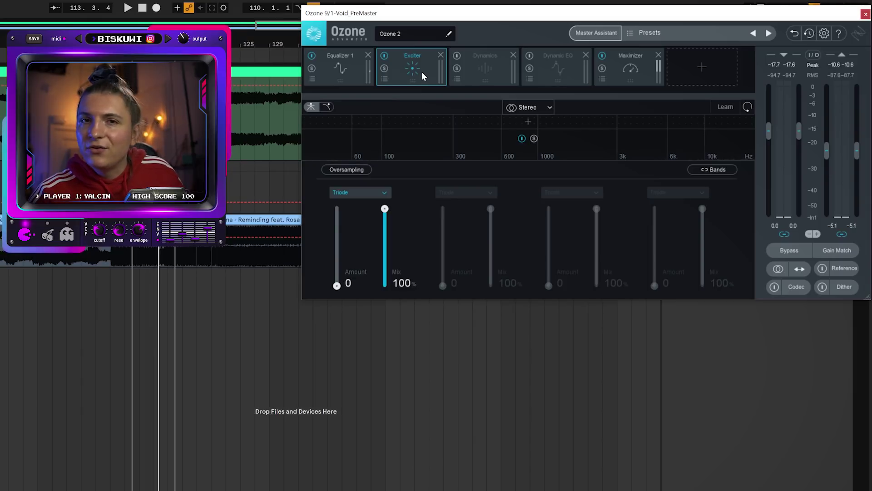
- Add an Imager module and place it between the Dynamic EQ and the Maximizer
click(696, 66)
click(698, 155)
drag(615, 56, 568, 62)
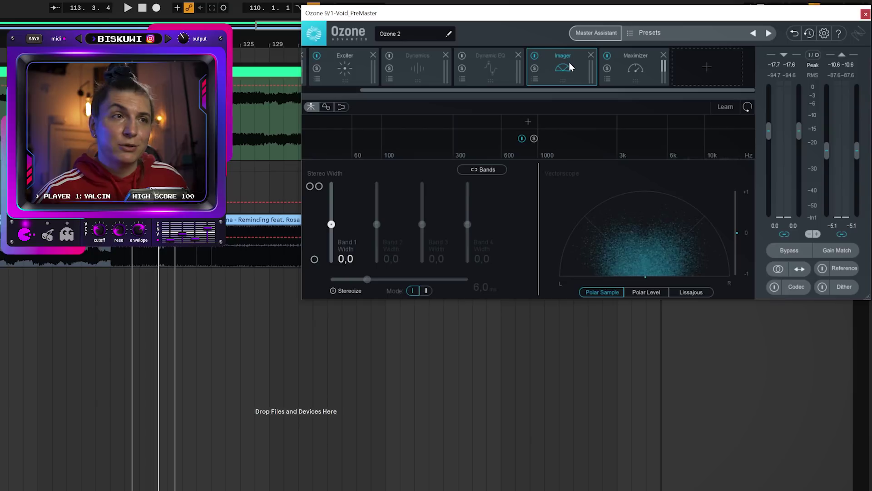
- Add a Low End Focus module and place it between Equalizer 1 and the Exciter
click(714, 70)
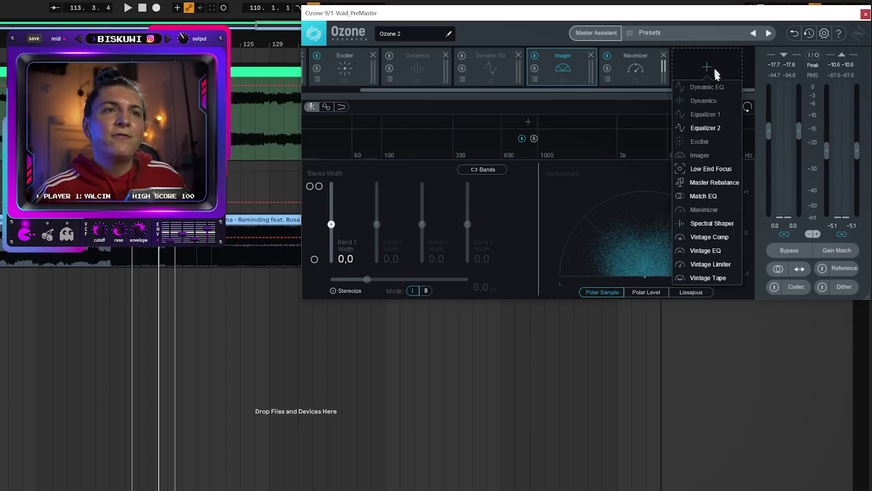
click(710, 169)
drag(648, 56, 375, 76)
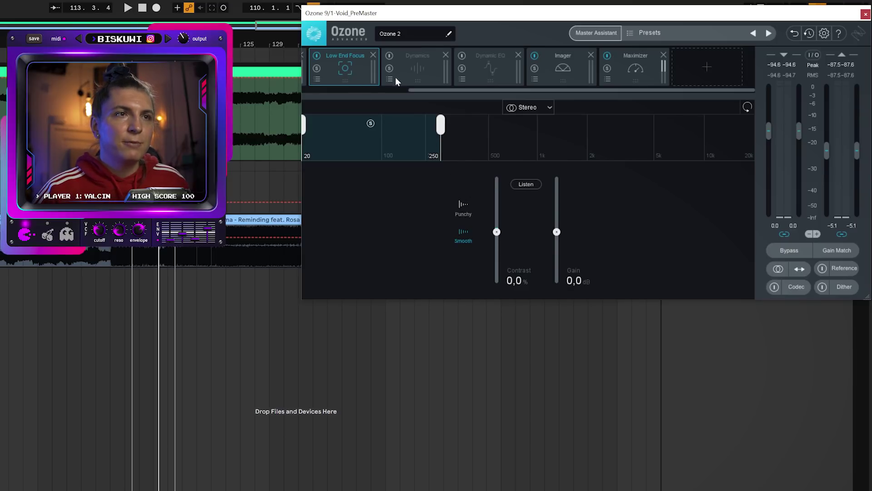
drag(454, 92, 403, 91)
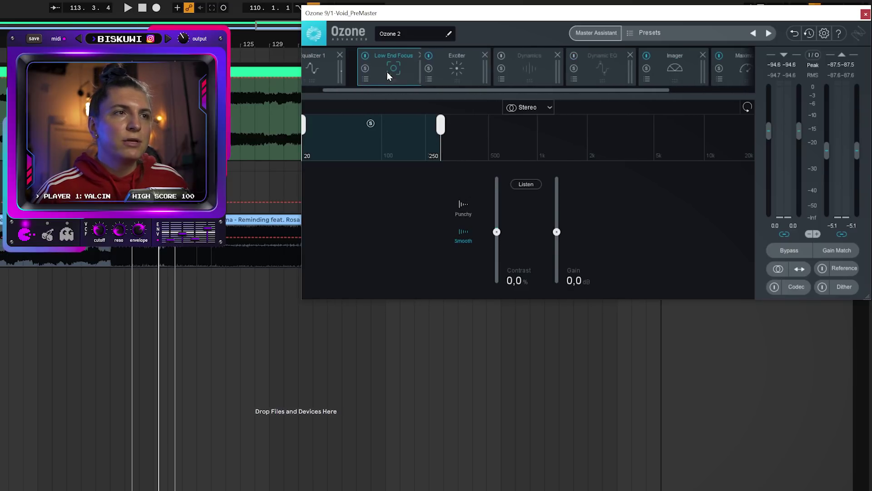
- During playback, set Low End Focus to -12.5% contrast and 0.6 dB gain
key(space)
mouse_move(443, 130)
mouse_down()
mouse_move(427, 128)
mouse_move(450, 128)
mouse_move(441, 127)
mouse_up()
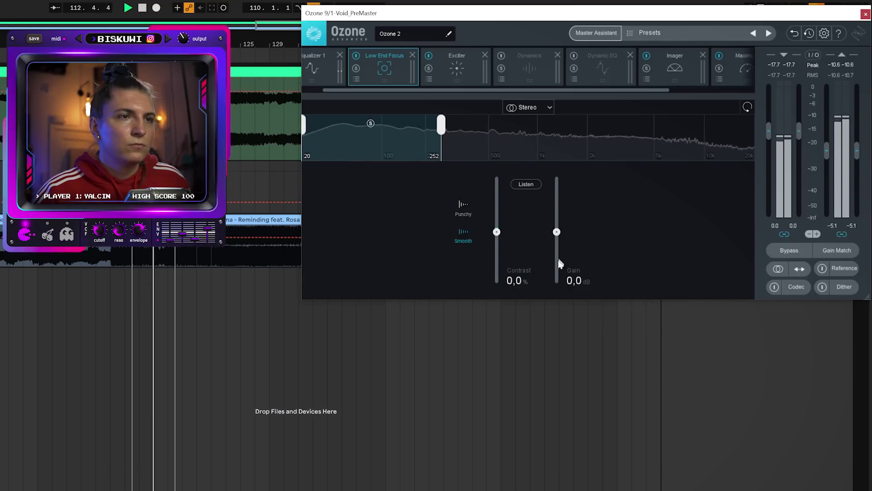
drag(497, 232, 496, 236)
drag(557, 232, 561, 229)
drag(497, 236, 499, 240)
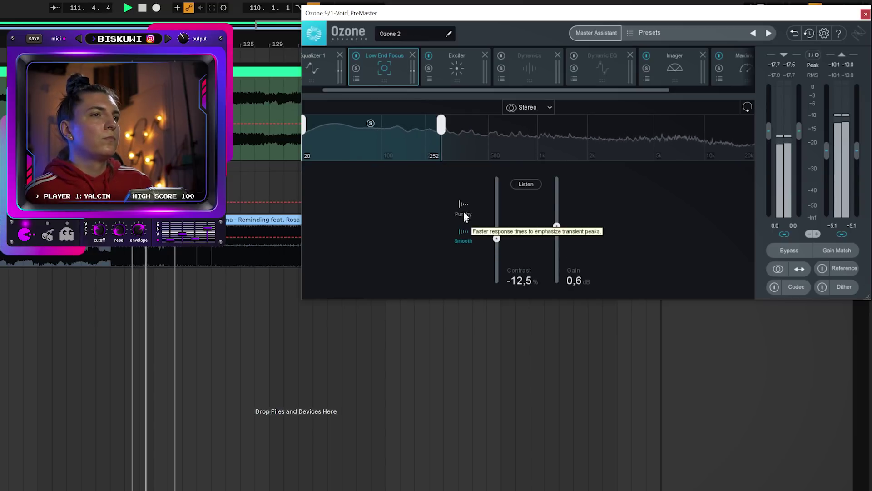
- Extend the Low End Focus range up to 300 Hz and toggle the module to compare the sound with and without it
drag(440, 124, 453, 126)
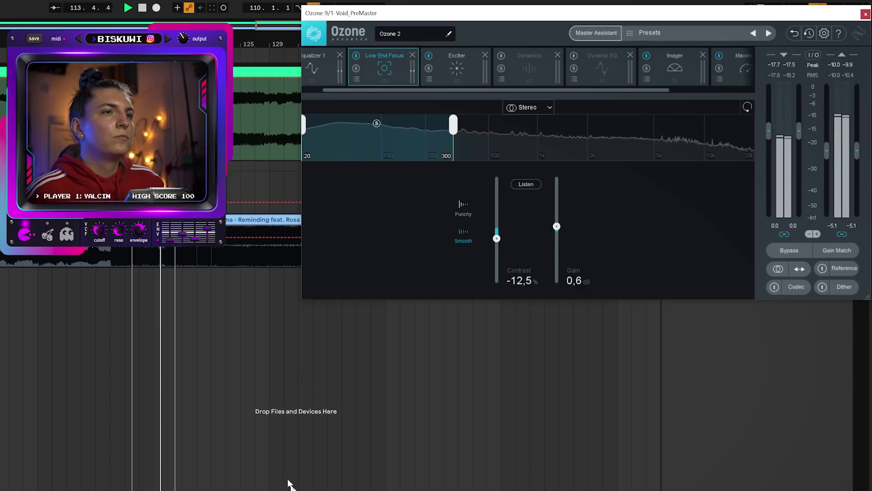
mouse_move(453, 125)
mouse_down()
mouse_move(373, 127)
mouse_move(453, 127)
mouse_up()
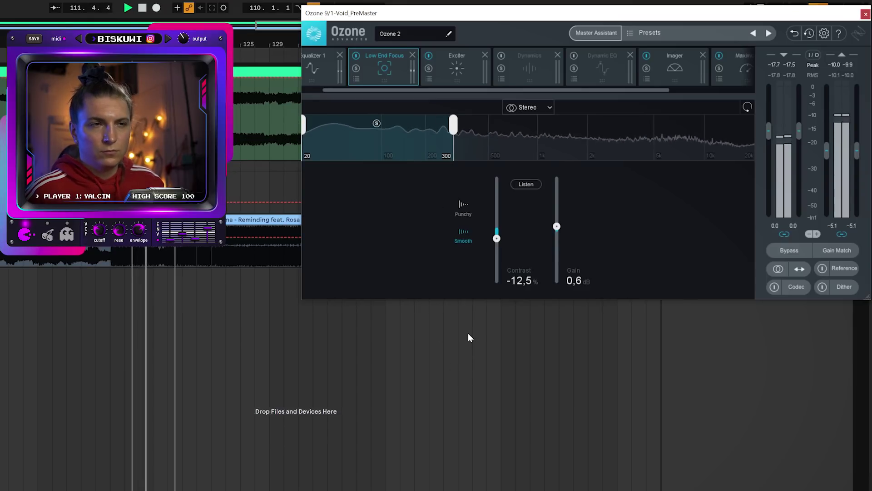
click(355, 55)
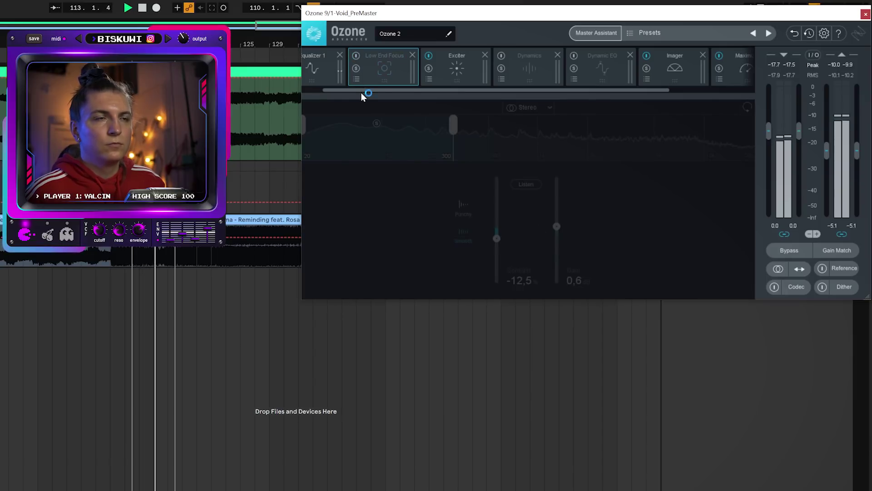
click(357, 55)
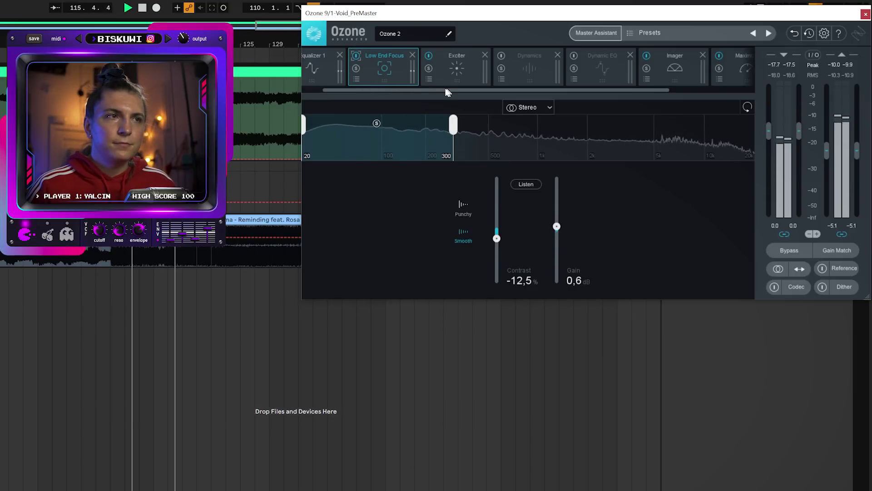
- Stop playback and split the Exciter spectrum into four bands
key(space)
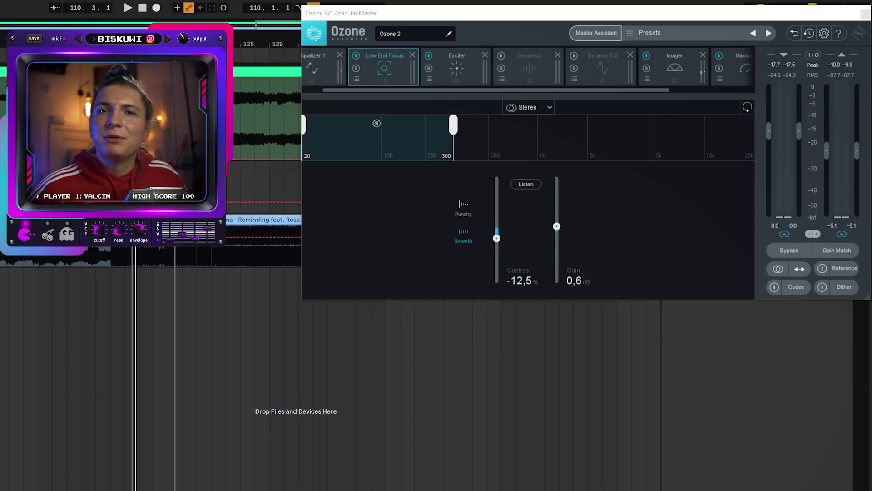
click(457, 64)
click(487, 122)
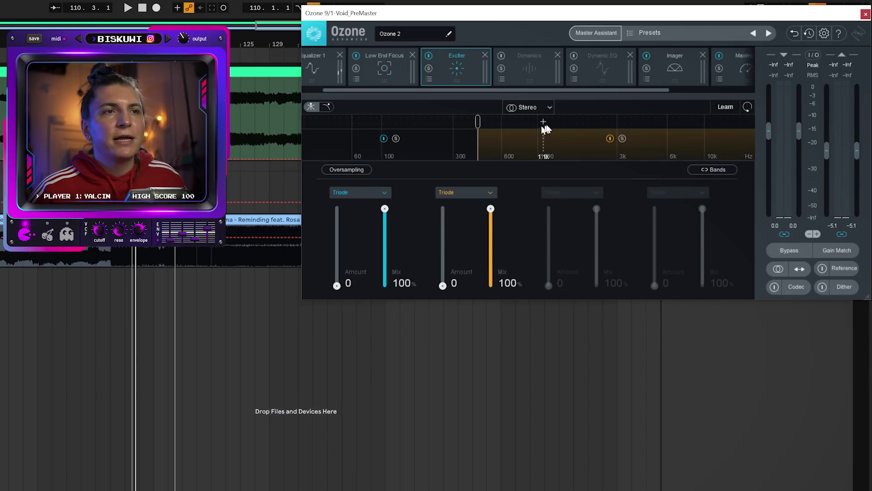
click(548, 122)
click(699, 121)
- Bypass the lowest Exciter band and place the first two crossovers at about 500 Hz and 3.5 kHz
drag(482, 124, 513, 120)
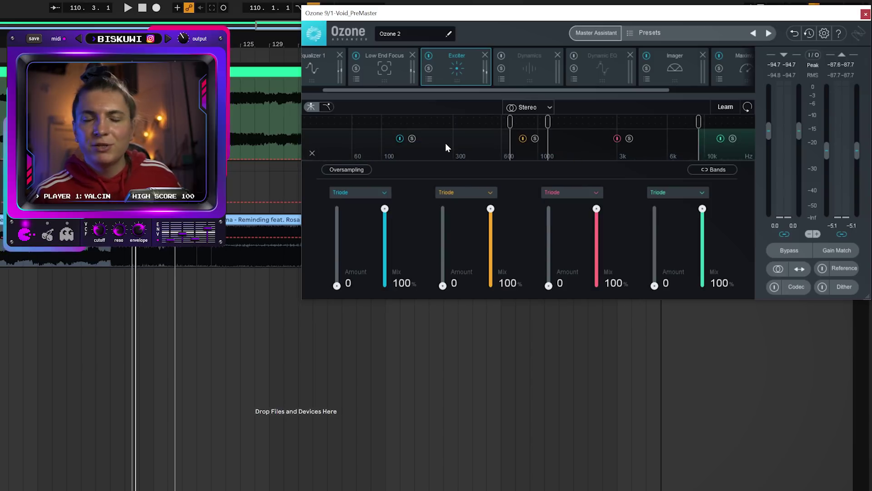
click(401, 138)
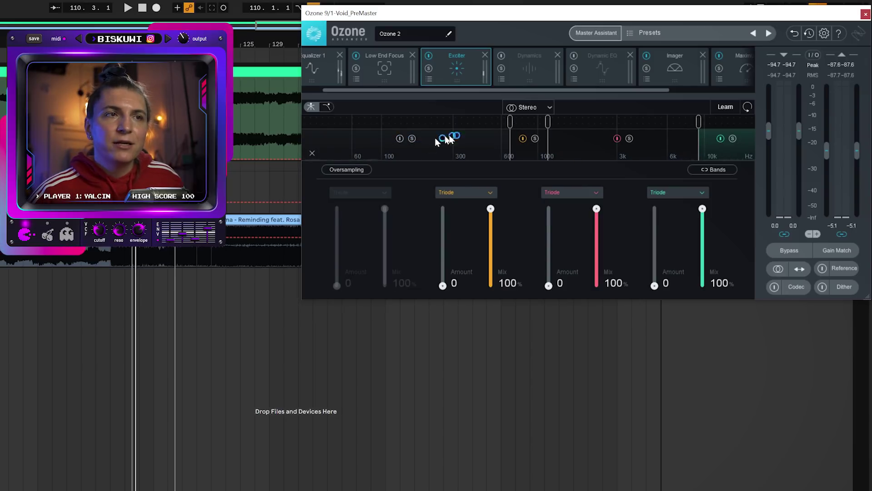
drag(510, 121, 495, 126)
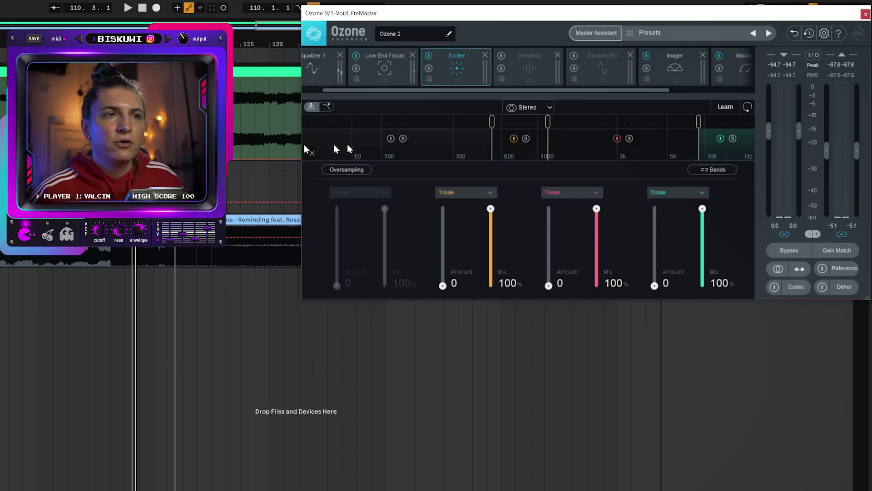
drag(548, 123, 628, 126)
- Set the second Exciter band to Analog and the fourth to Retro, with the last crossover just above 10 kHz
click(466, 192)
click(458, 203)
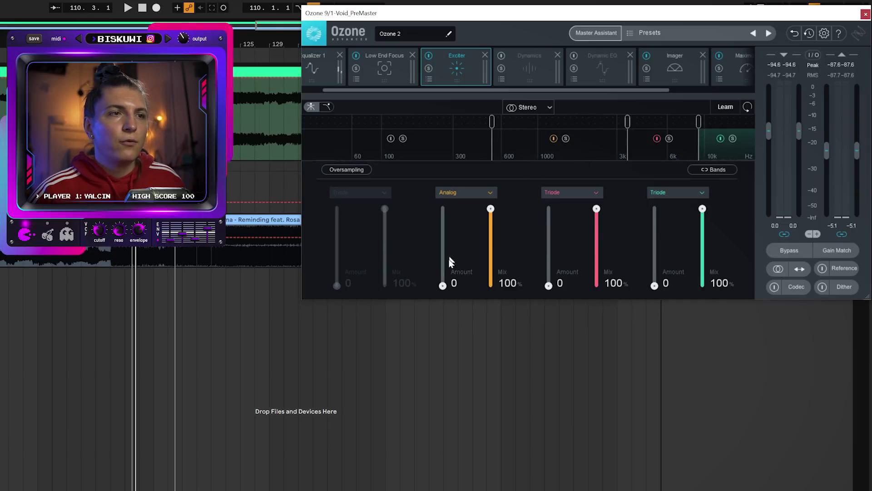
drag(699, 122, 686, 121)
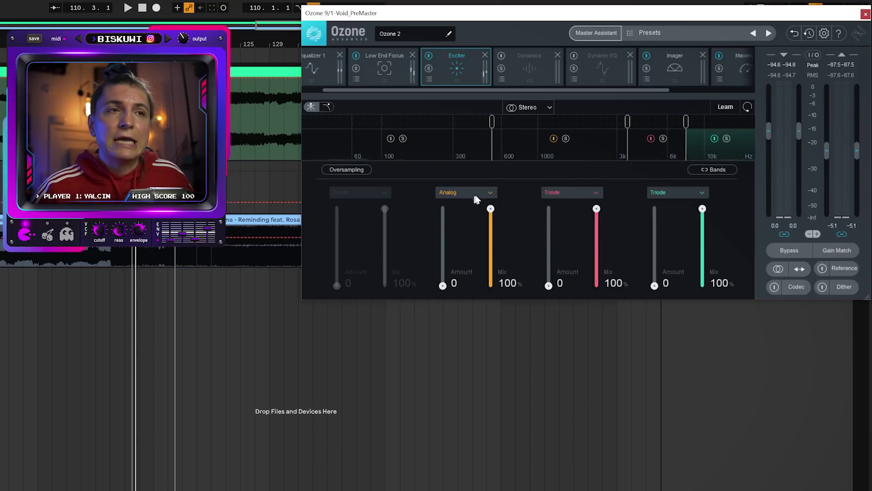
drag(690, 117, 709, 131)
click(684, 192)
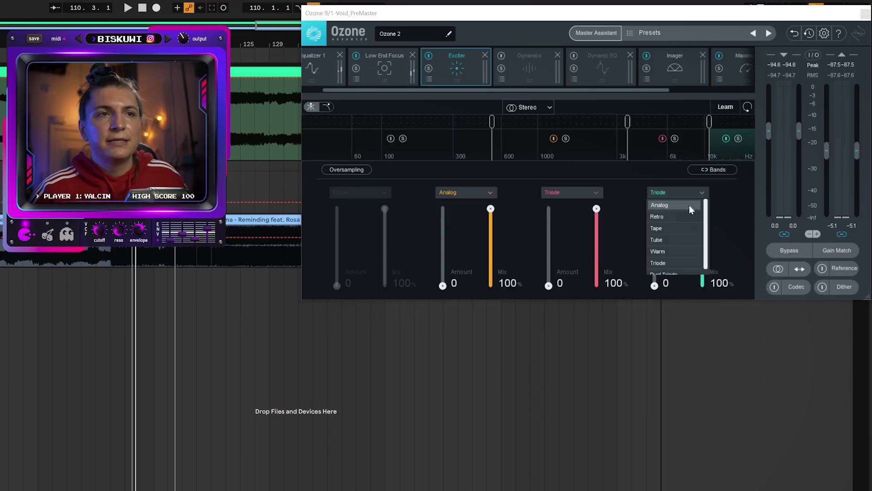
click(670, 216)
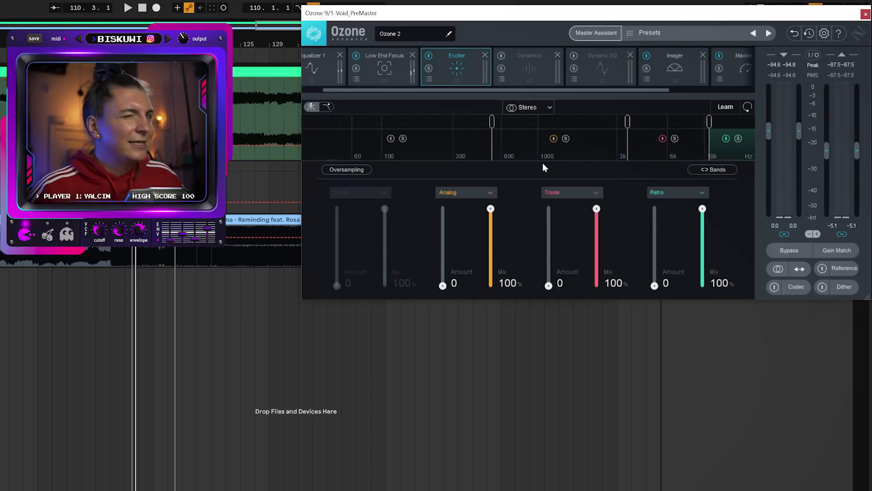
- During playback with the third and fourth bands bypassed, set the second Exciter band to Triode, amount 3.3 and mix 46.4%
key(space)
mouse_move(444, 284)
mouse_down()
mouse_move(444, 184)
mouse_move(449, 358)
mouse_move(453, 290)
mouse_up()
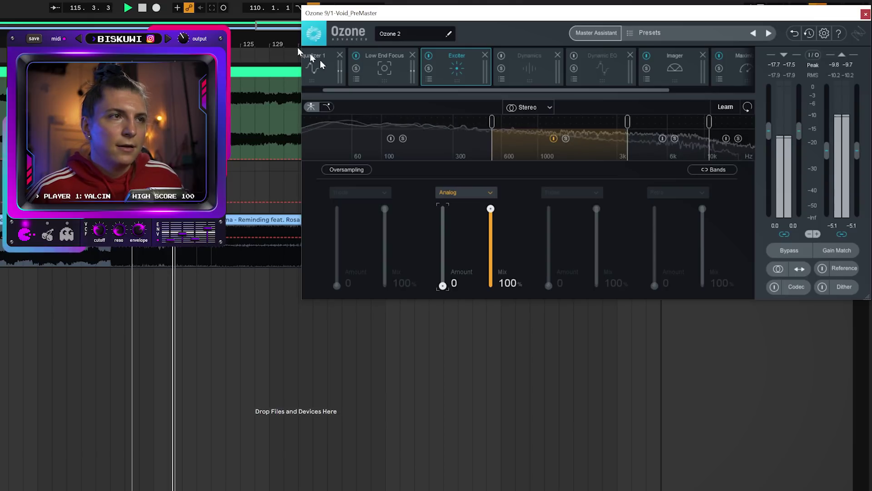
drag(450, 284, 448, 244)
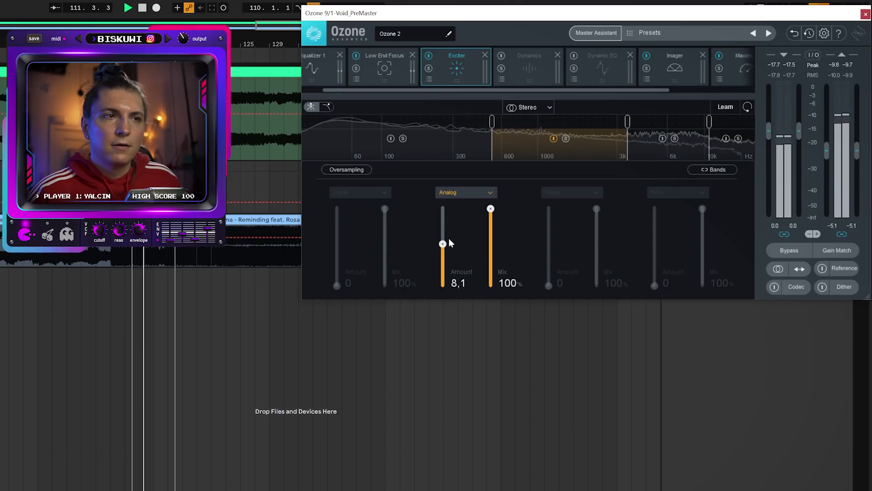
click(466, 192)
scroll(460, 249, down, 1)
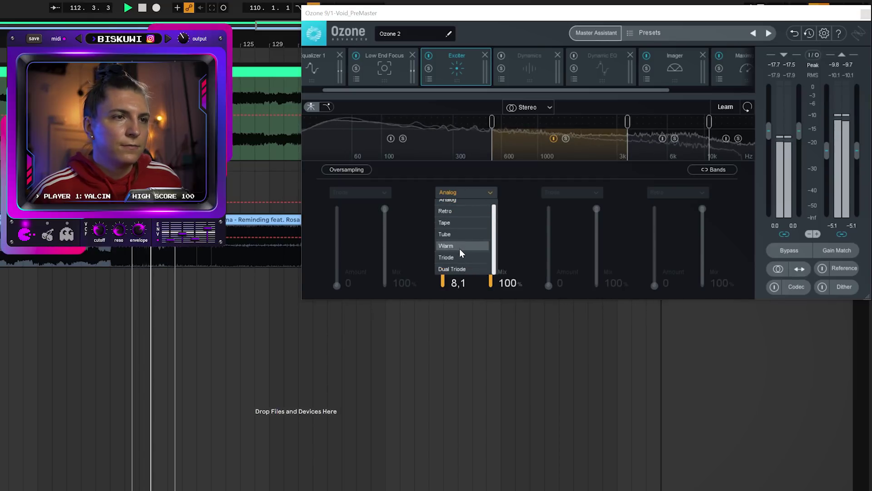
click(459, 249)
drag(443, 244, 443, 272)
drag(490, 209, 442, 269)
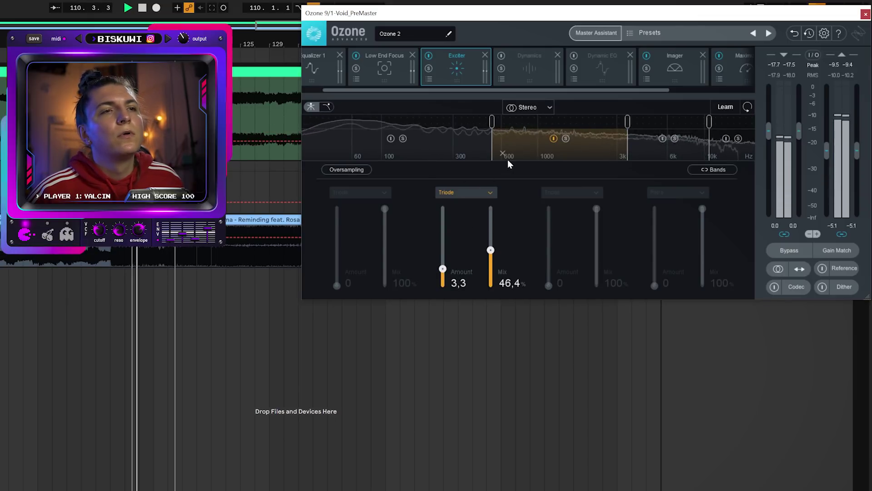
- Toggle the second Exciter band to compare the sound, and reduce it to amount 2.2 and mix 33.3%
click(553, 139)
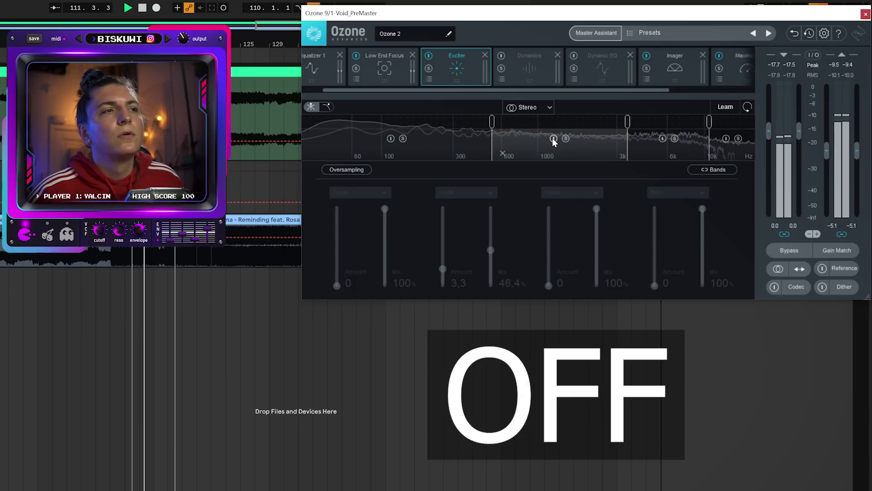
click(553, 138)
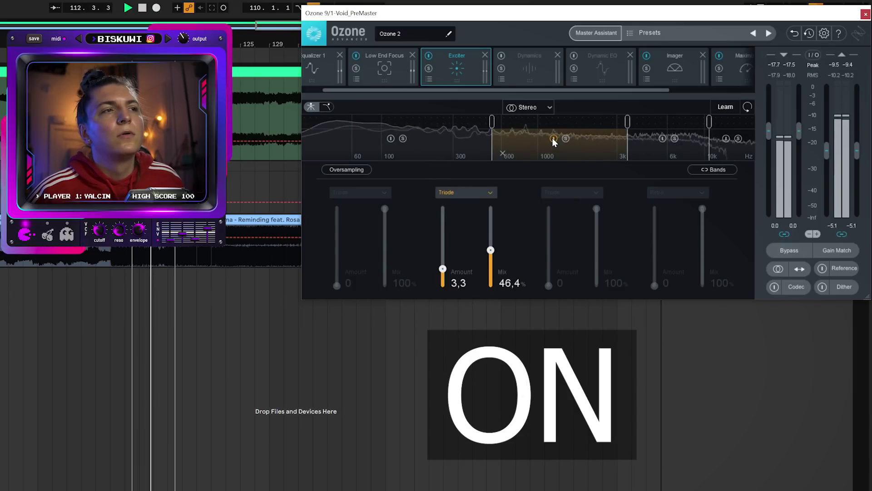
drag(443, 268, 443, 272)
drag(498, 257, 494, 255)
drag(442, 272, 442, 274)
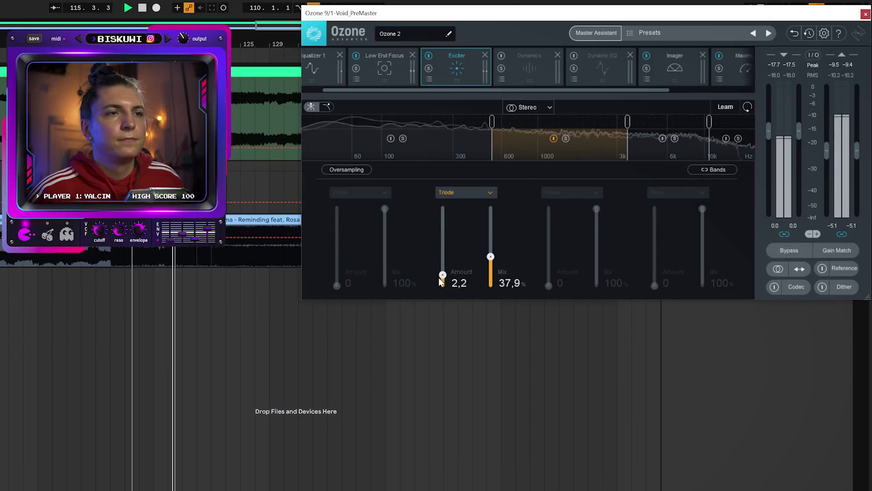
drag(490, 256, 492, 260)
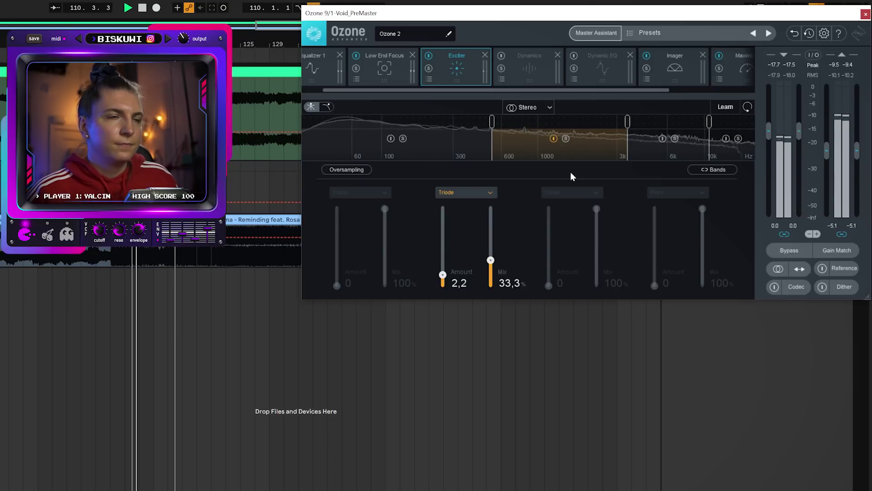
- Stop playback, lower the second Exciter band's amount to 1.8 and shift its range to about 600 Hz–3.9 kHz
key(space)
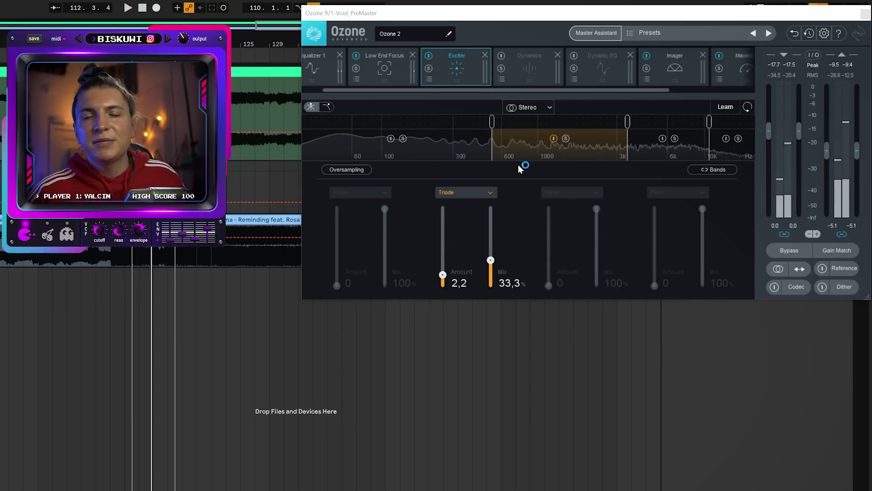
drag(443, 276, 443, 279)
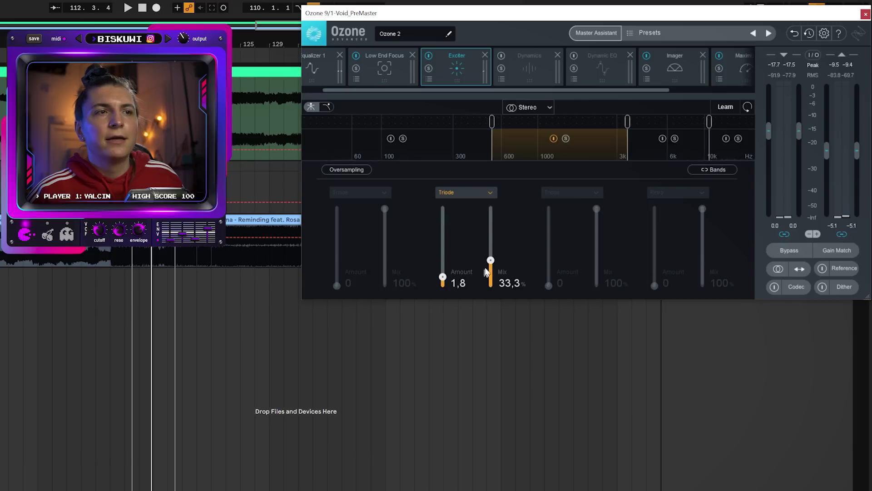
drag(492, 122, 503, 126)
drag(628, 122, 635, 125)
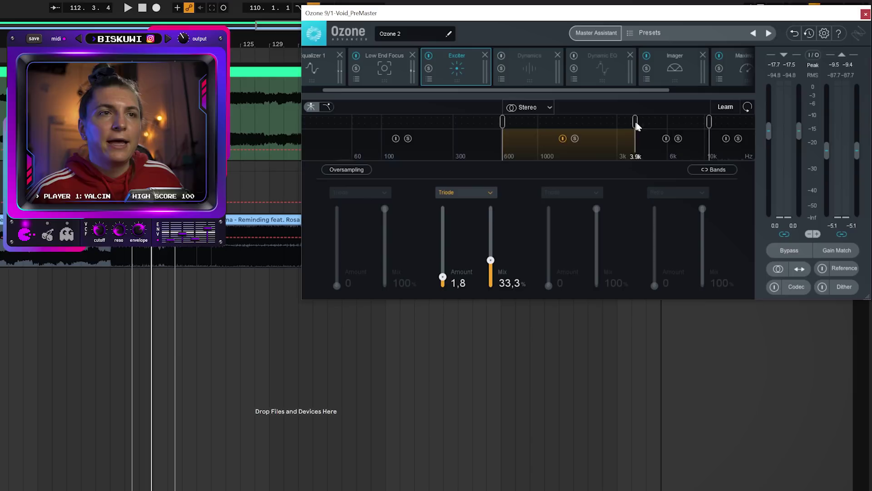
- Enable the third Exciter band and set it to Analog with amount 3.7 and mix 58.8%
click(666, 139)
click(551, 193)
click(559, 201)
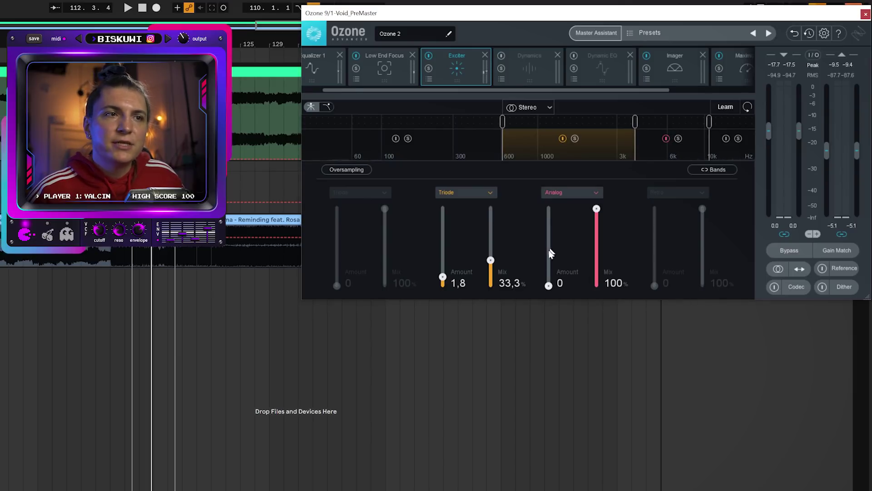
drag(548, 285, 548, 282)
drag(596, 209, 597, 210)
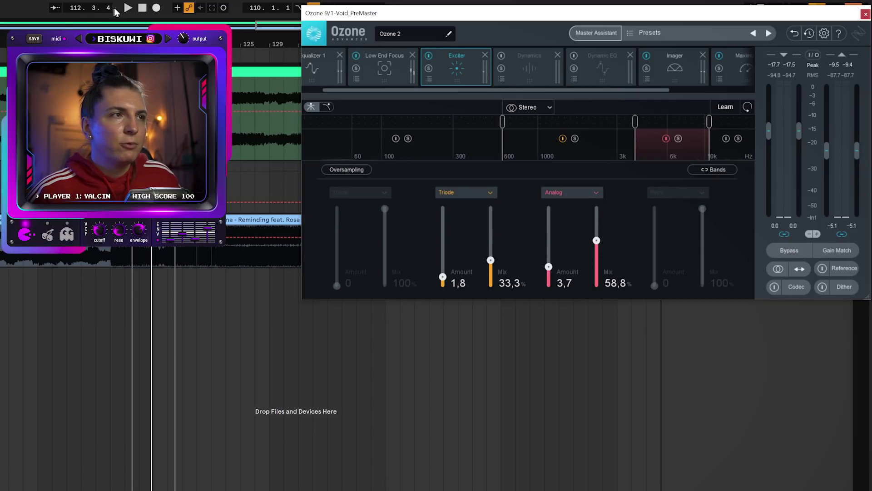
- During playback, adjust the third Exciter band to amount 3.2 and mix 69.3%
key(space)
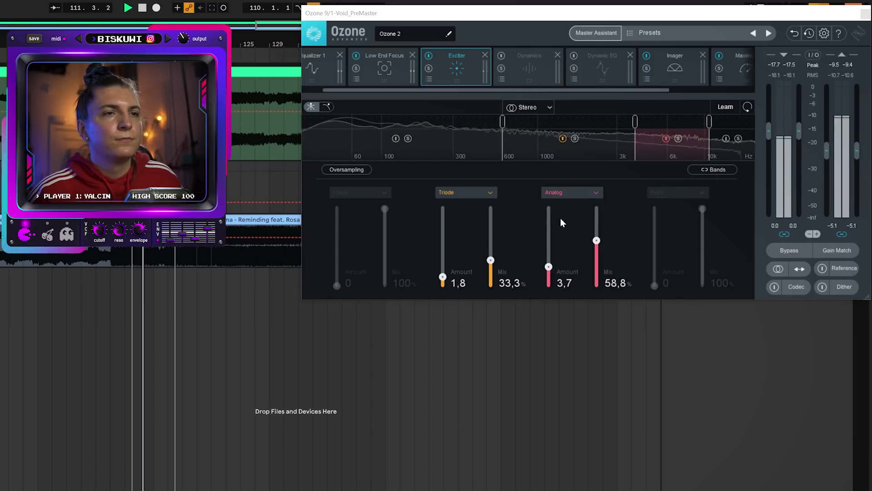
drag(596, 241, 597, 232)
drag(549, 267, 560, 267)
- Enable the fourth Exciter band in Retro mode and set its amount to 3.8 and mix to 46.4%
click(726, 139)
click(666, 194)
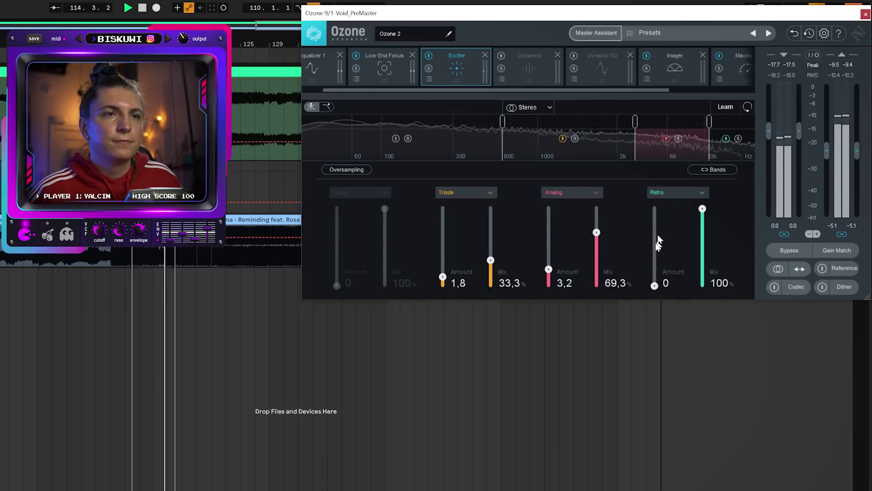
drag(655, 285, 657, 269)
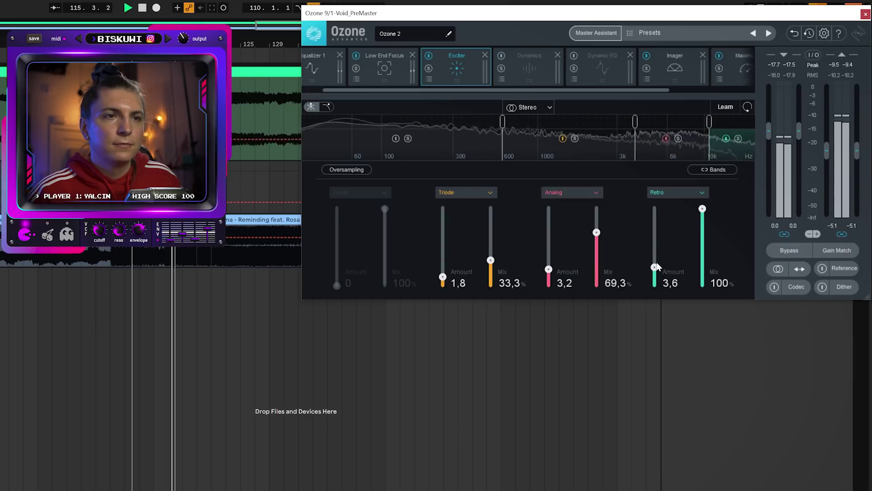
drag(702, 209, 702, 244)
drag(654, 265, 654, 268)
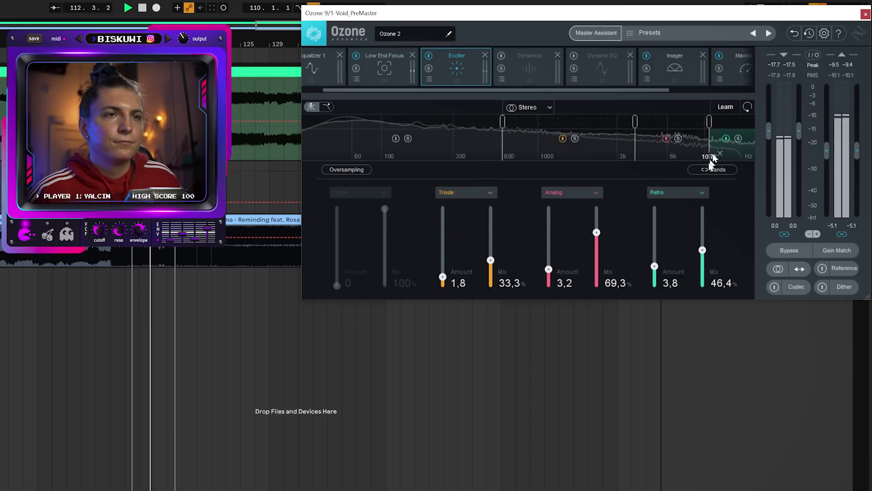
- Toggle the fourth Exciter band to compare the sound, and raise it to amount 4.5 and mix 50.3%
click(726, 139)
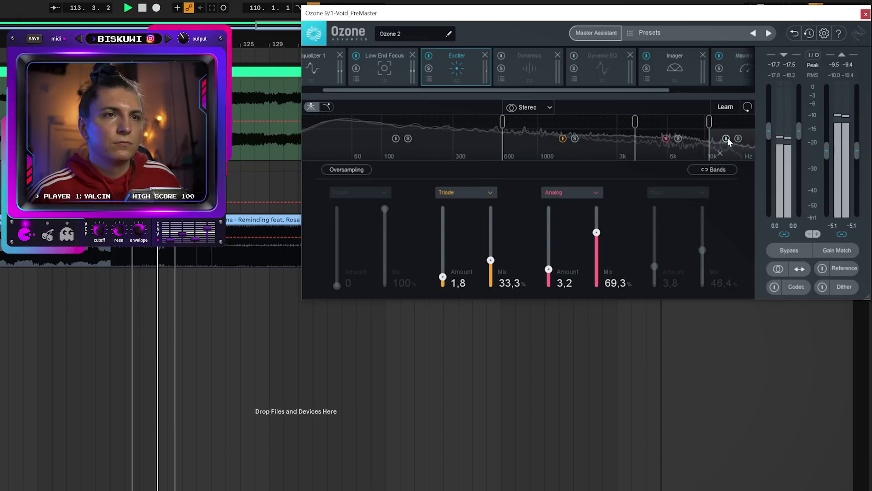
click(726, 139)
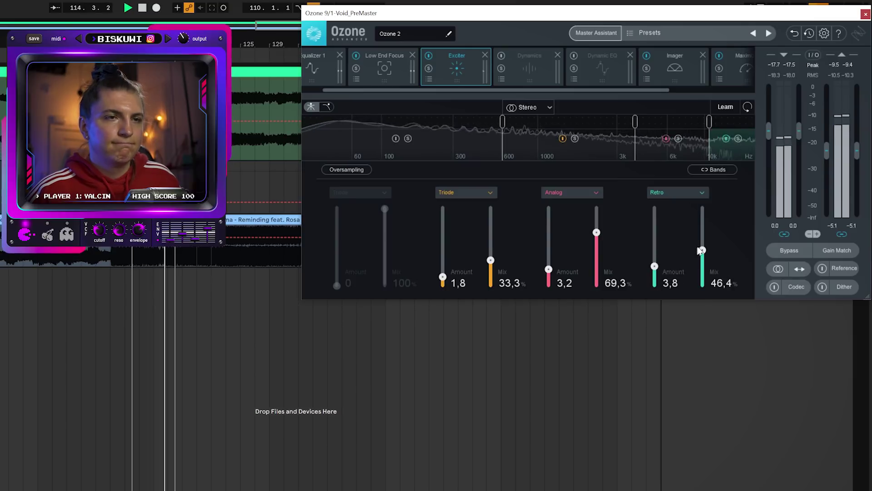
drag(656, 262, 657, 261)
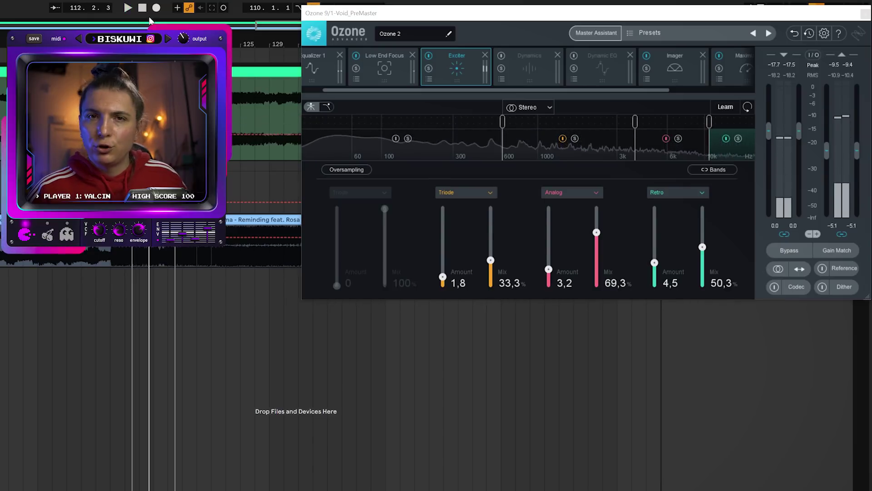
- Play the track and toggle the whole Exciter module to compare the sound with and without it
click(127, 8)
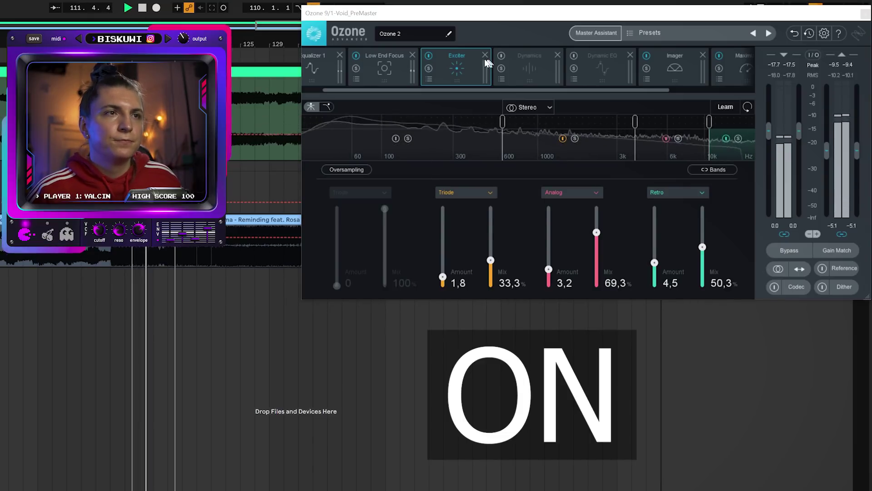
click(427, 54)
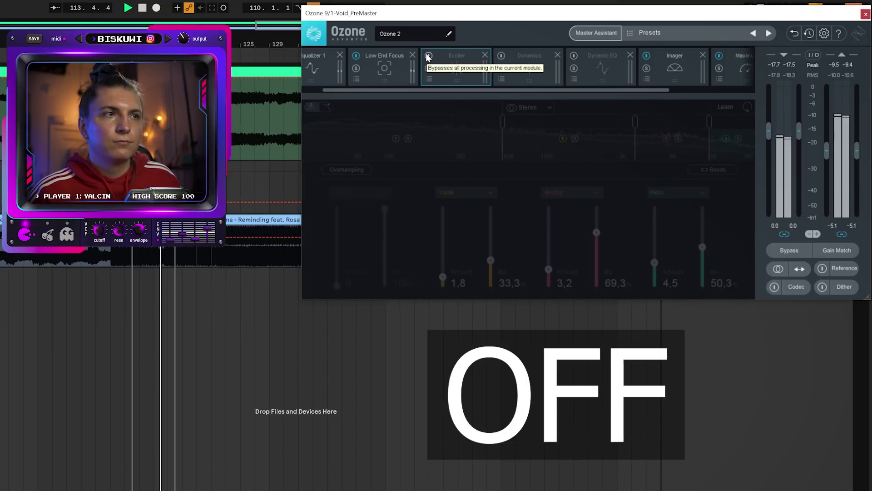
click(427, 55)
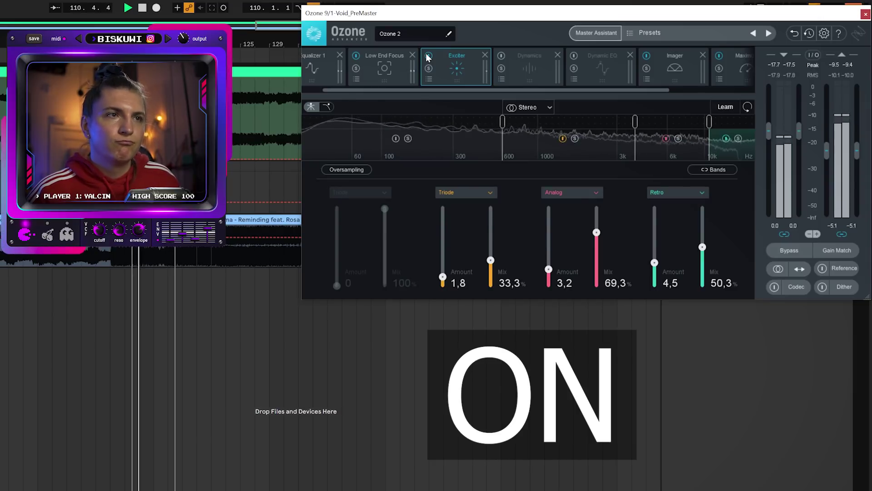
click(427, 55)
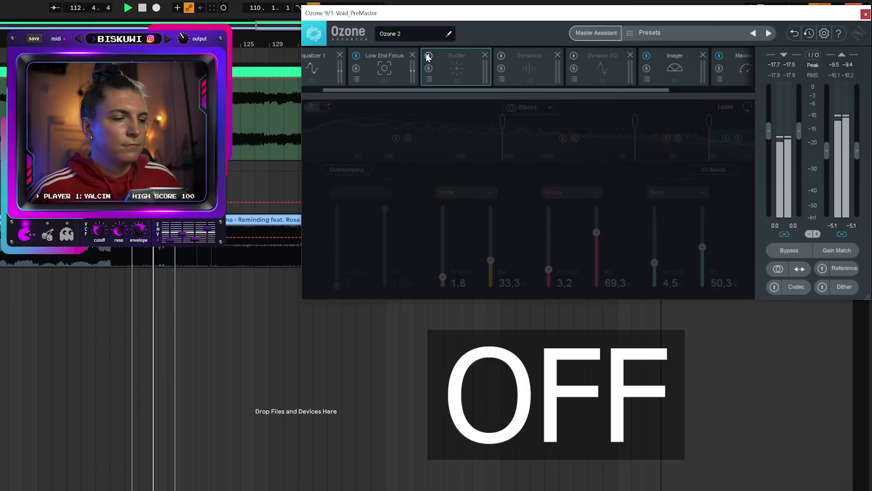
click(427, 55)
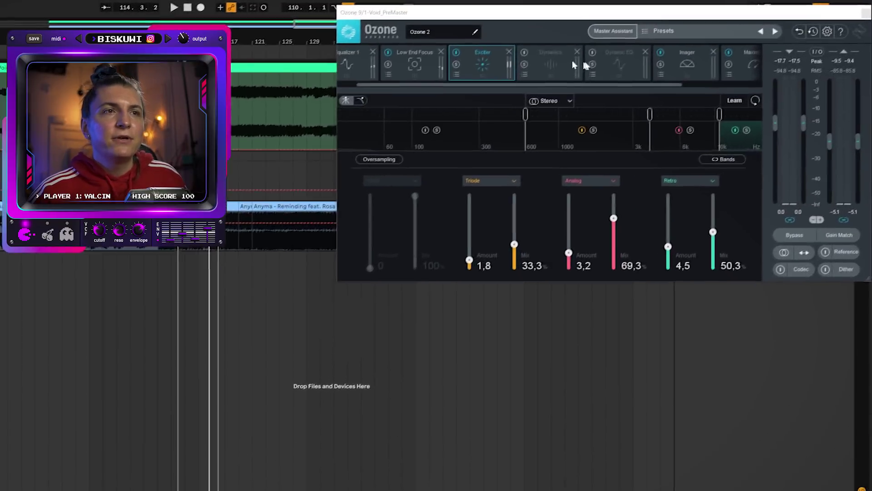
- Open the Imager module and split it into four bands, placing the middle crossover around 1 kHz and fine-tuning the outer two
click(734, 49)
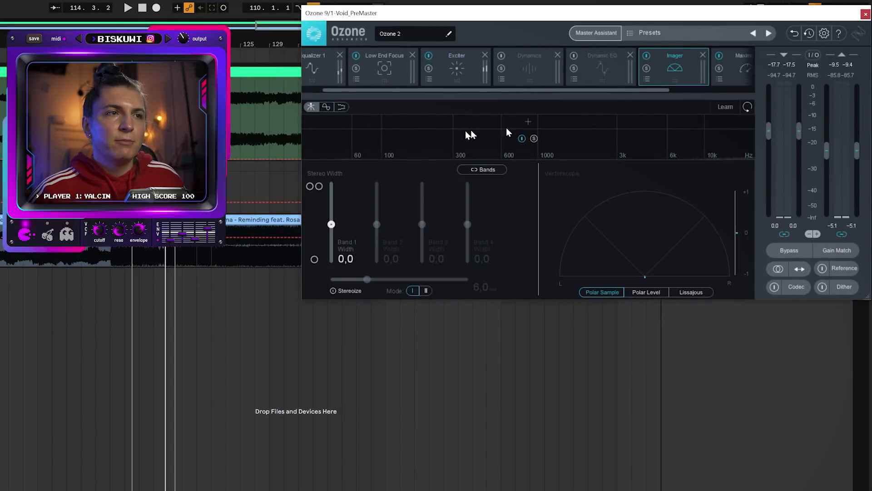
click(436, 122)
click(532, 122)
click(660, 121)
drag(440, 123, 436, 126)
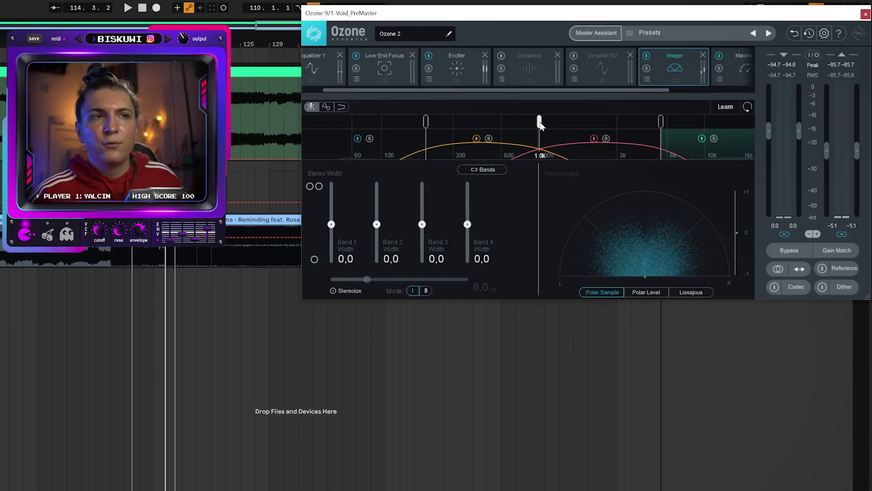
drag(649, 128, 655, 126)
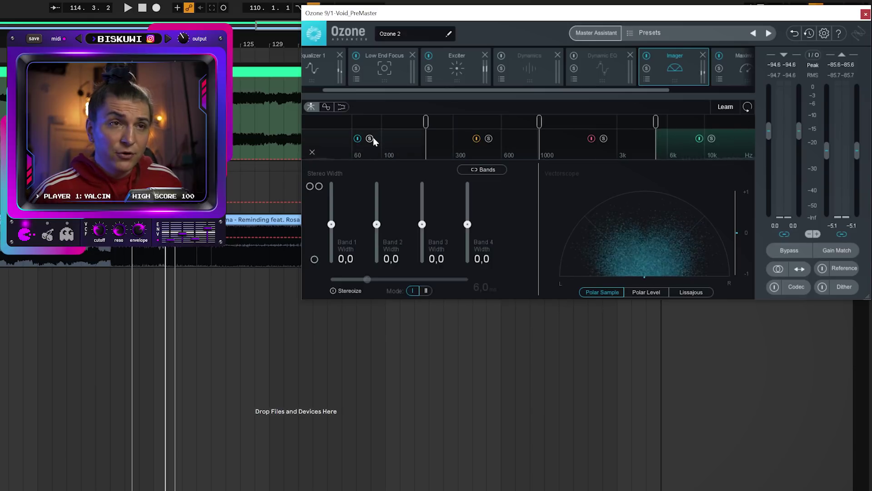
- Solo the first Imager band during playback, fine-tune its crossover, and narrow its stereo width to -41.8
key(space)
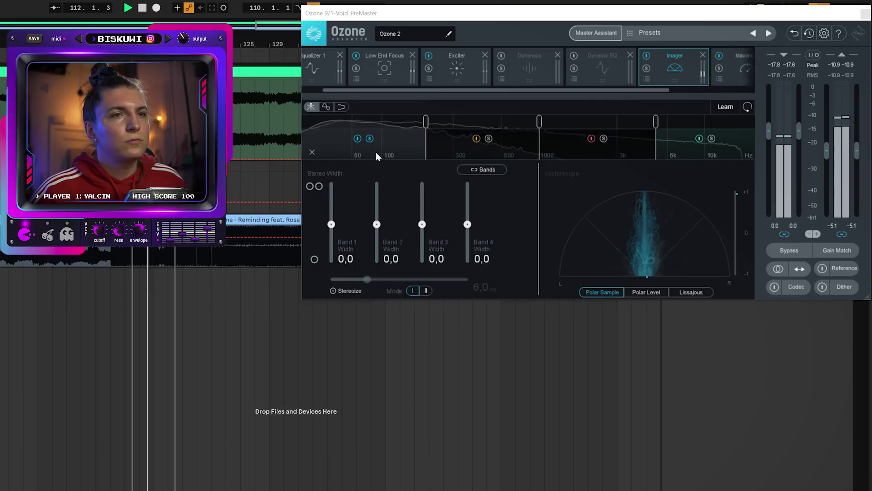
drag(425, 122, 424, 122)
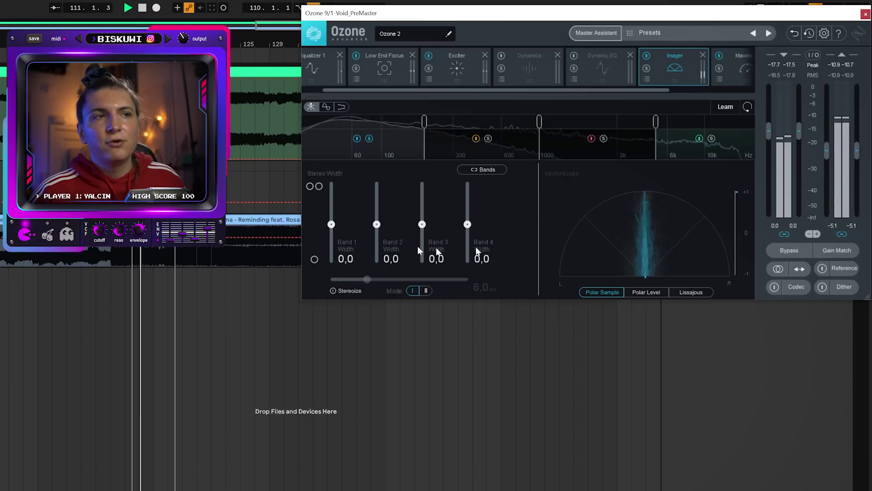
drag(331, 225, 332, 243)
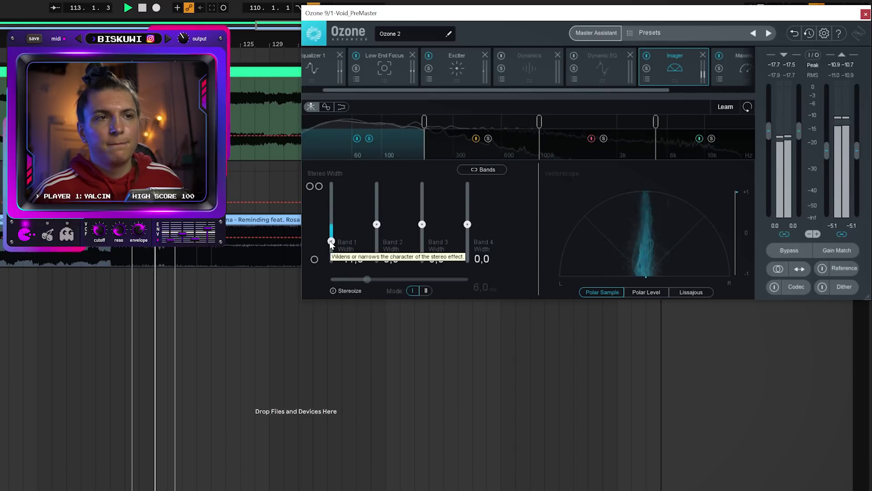
drag(330, 243, 330, 241)
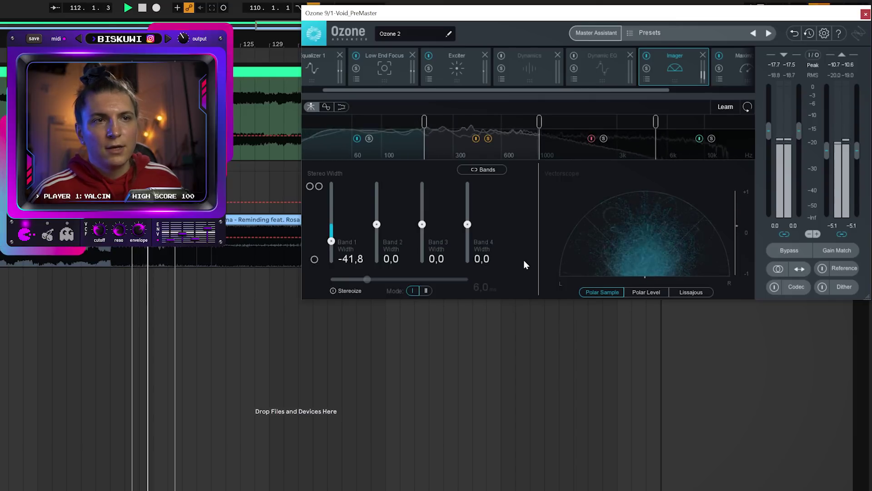
- Lower the crossover between the second and third Imager bands slightly and set Band 2's width to -26.6 during playback
click(142, 9)
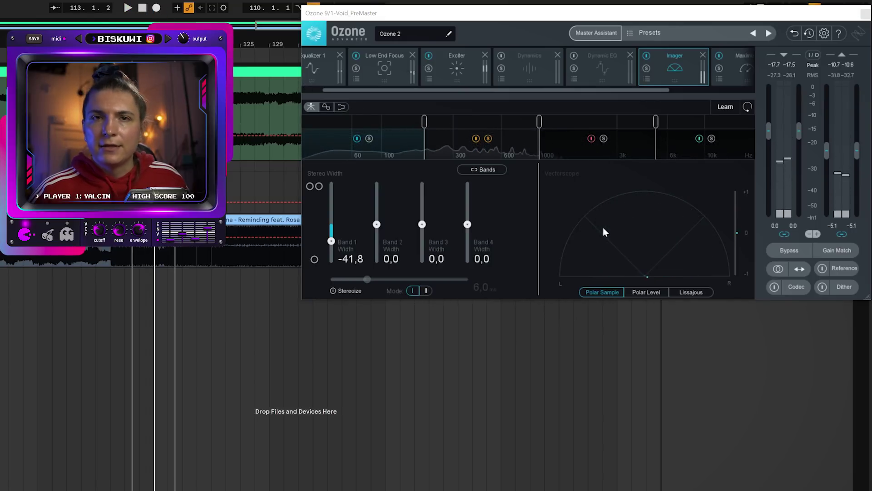
drag(539, 122, 535, 121)
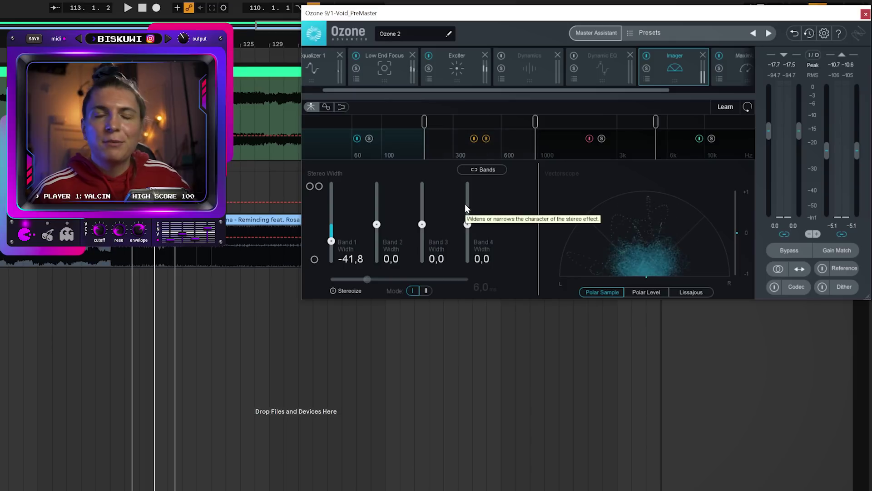
click(129, 8)
drag(376, 225, 378, 237)
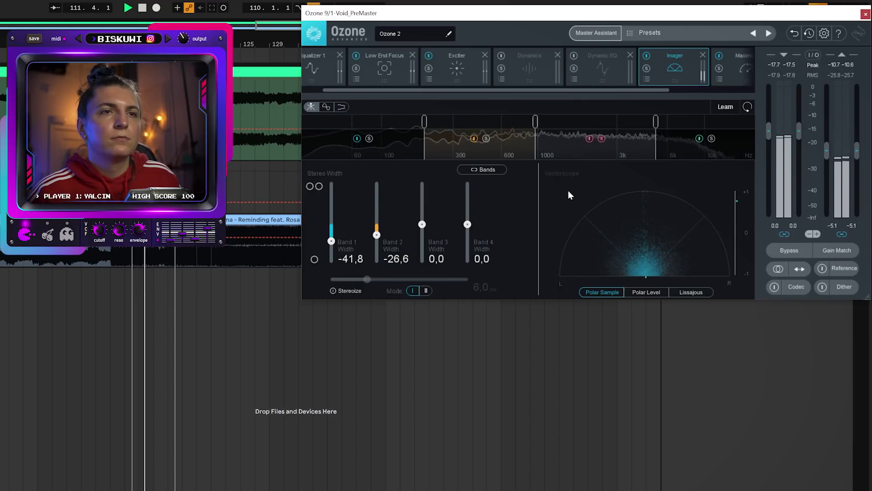
- Widen the soloed third Imager band to 13.9 and raise its lower crossover slightly
drag(422, 224, 422, 222)
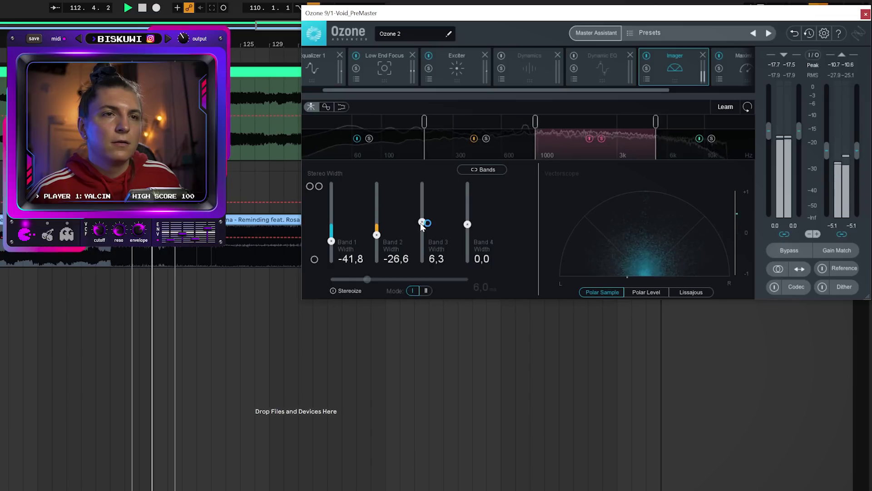
drag(536, 121, 543, 121)
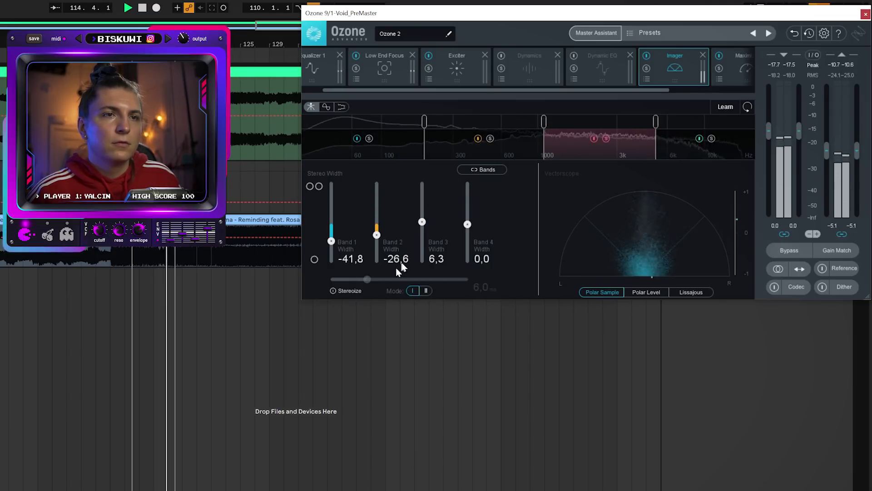
drag(422, 221, 422, 219)
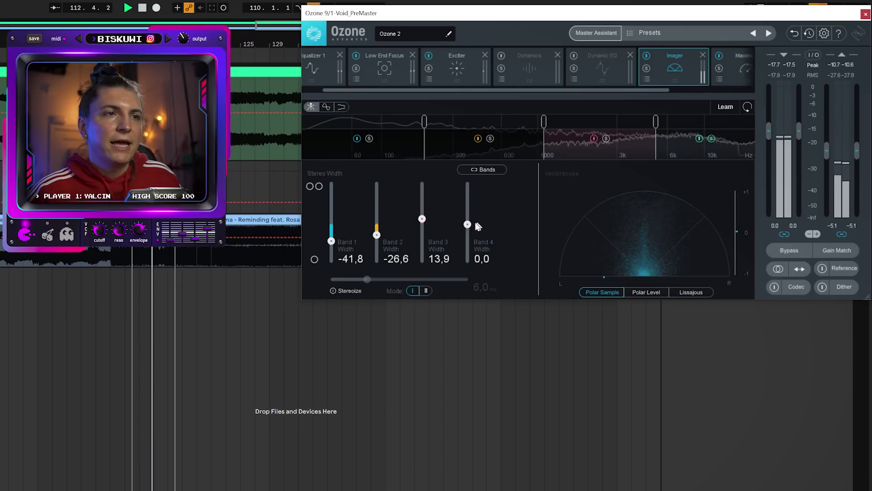
- Widen the fourth Imager band to 29.1 and take it out of solo
drag(476, 223, 467, 213)
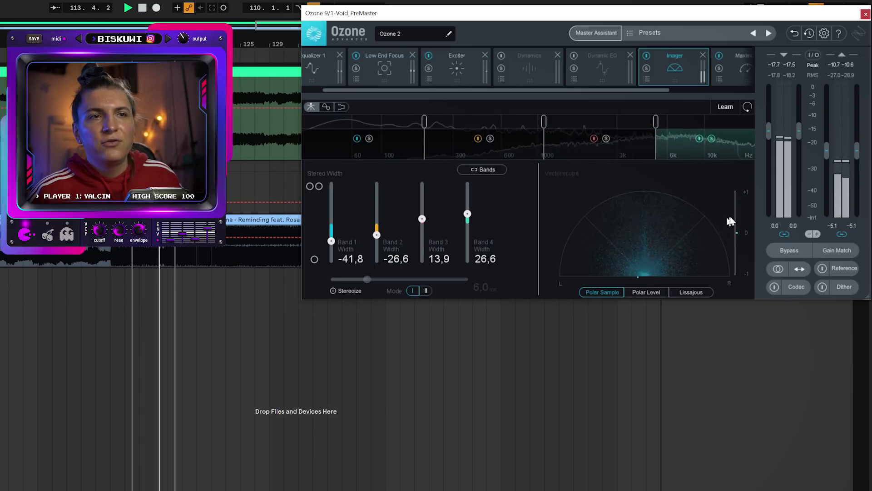
drag(470, 217, 468, 217)
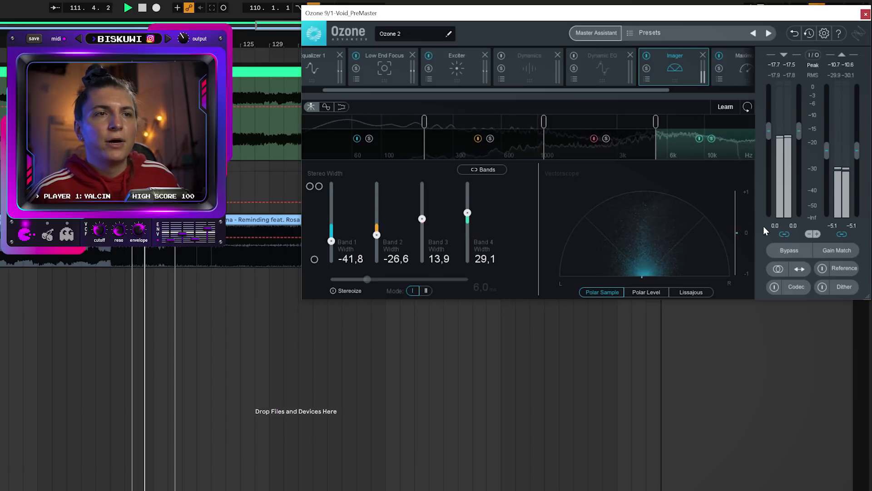
click(711, 139)
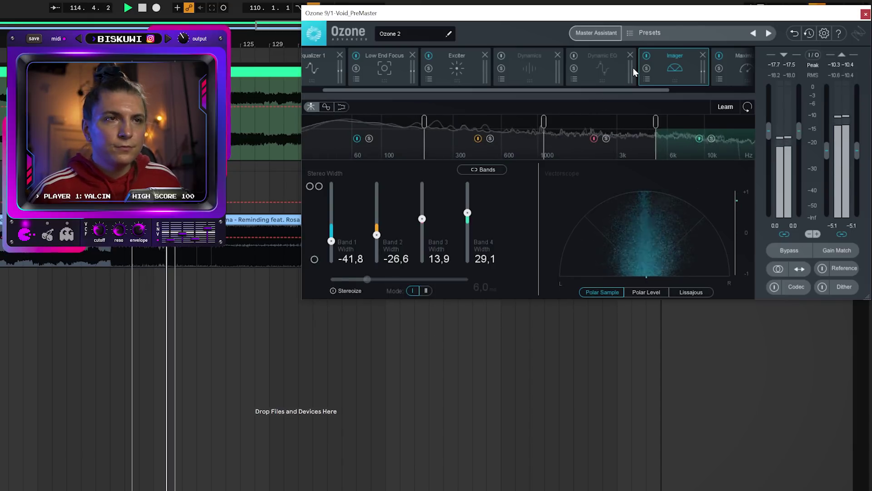
- Play the track and toggle the whole Imager module to compare the sound with and without it
click(269, 114)
key(space)
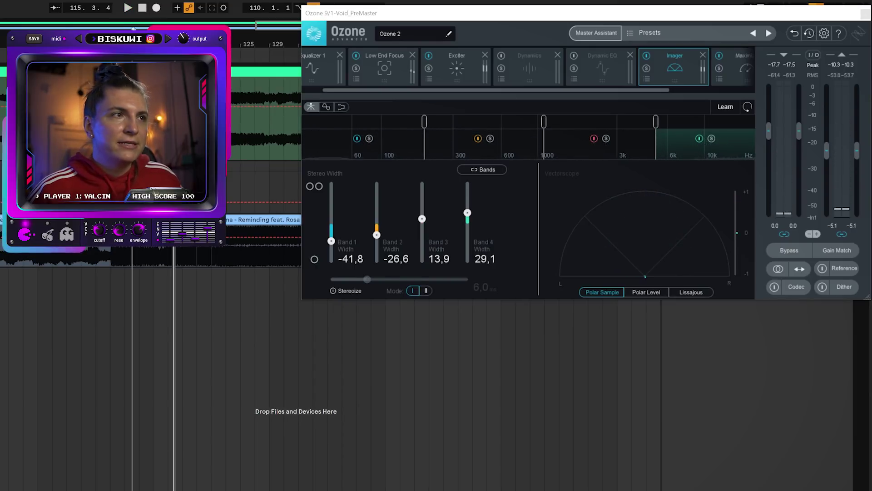
key(space)
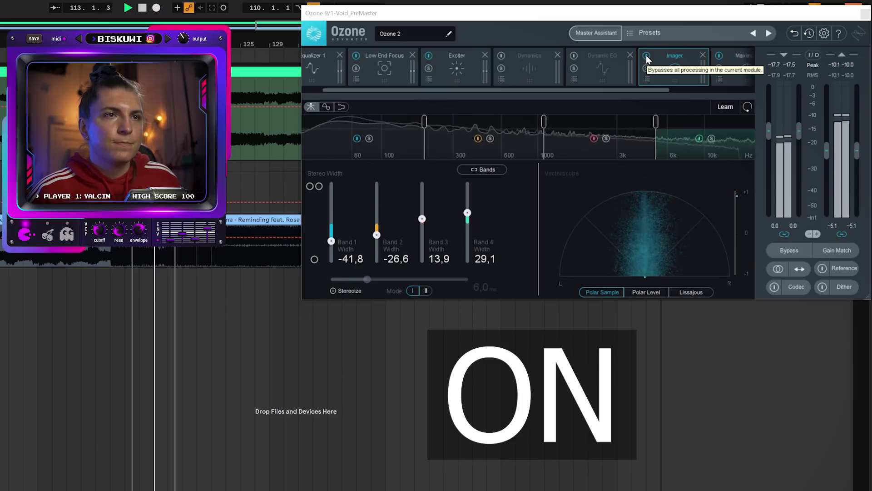
click(646, 55)
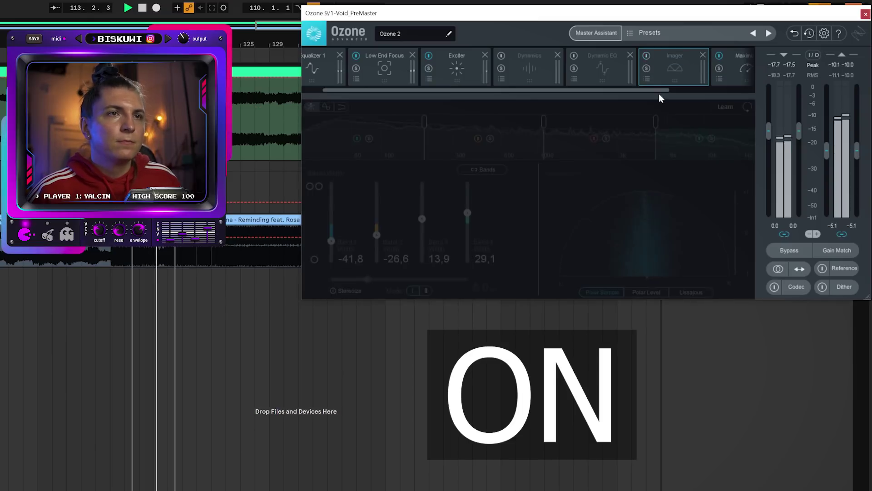
click(645, 56)
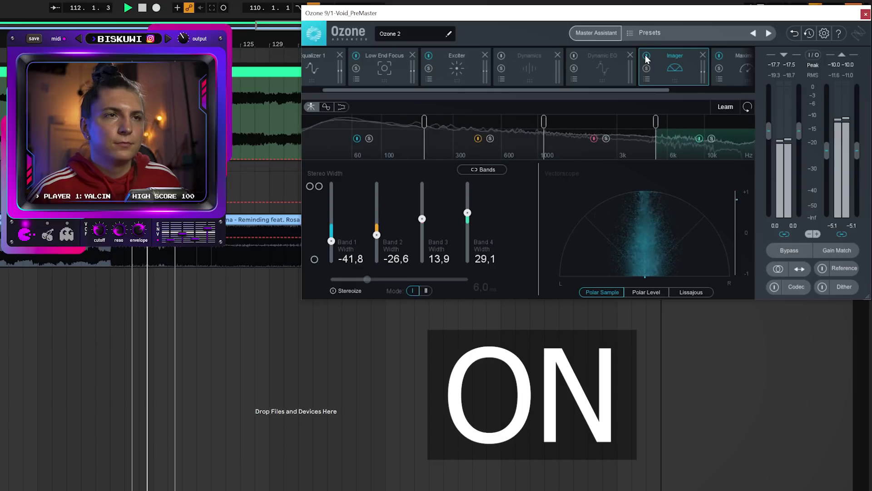
click(645, 56)
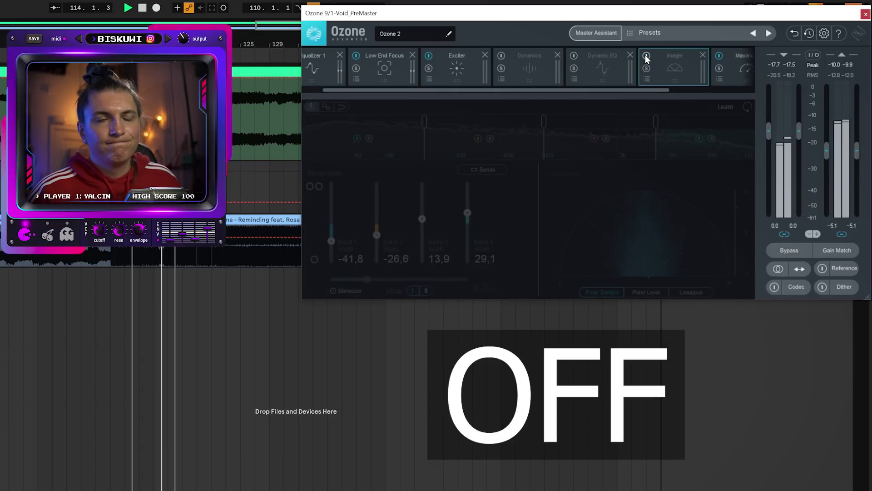
click(645, 56)
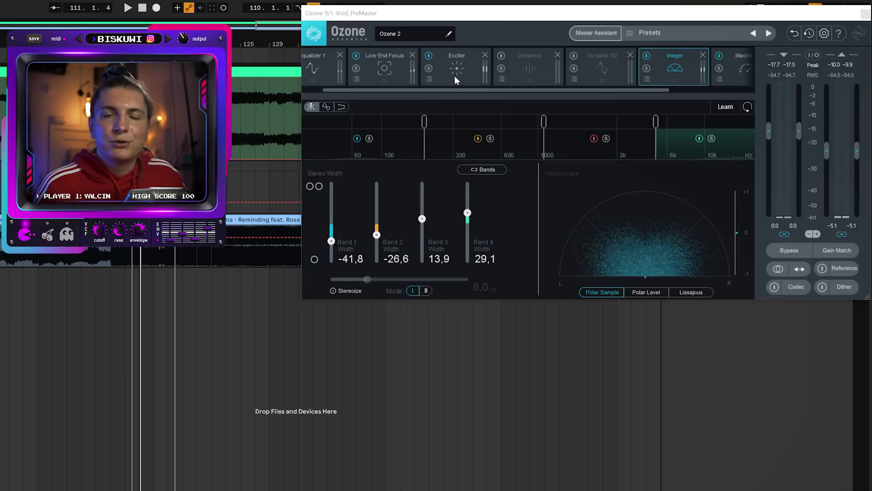
- Open the Maximizer module and raise its threshold to about -12.1 dB during playback
drag(668, 91, 738, 91)
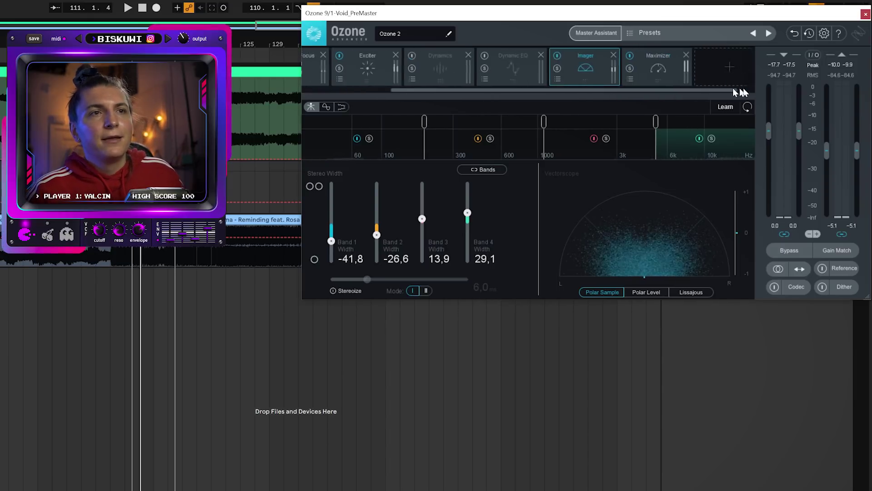
click(635, 73)
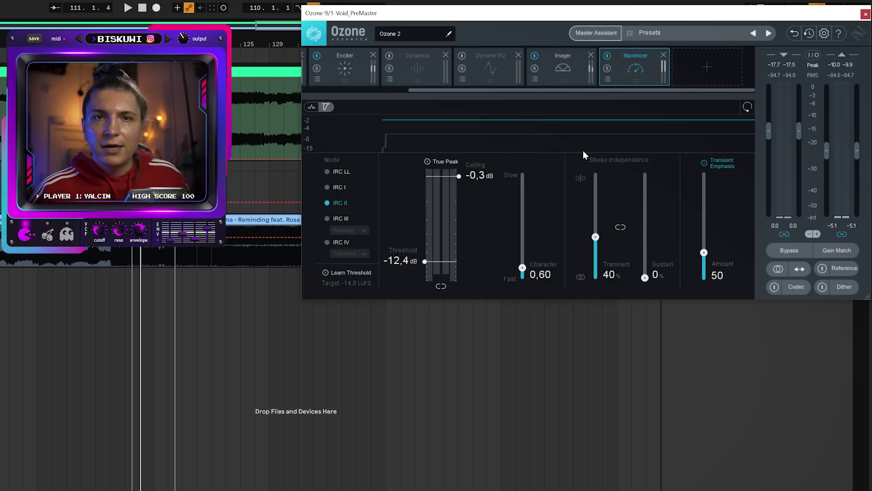
key(space)
drag(425, 261, 426, 260)
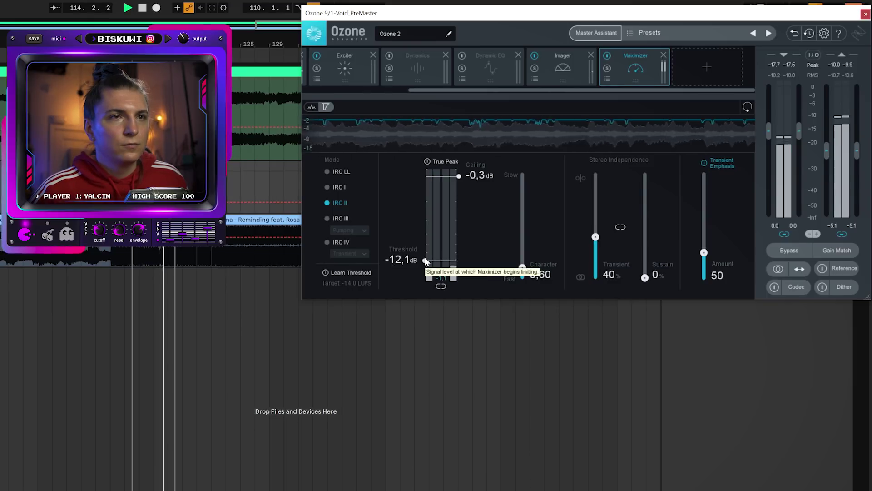
drag(426, 261, 426, 260)
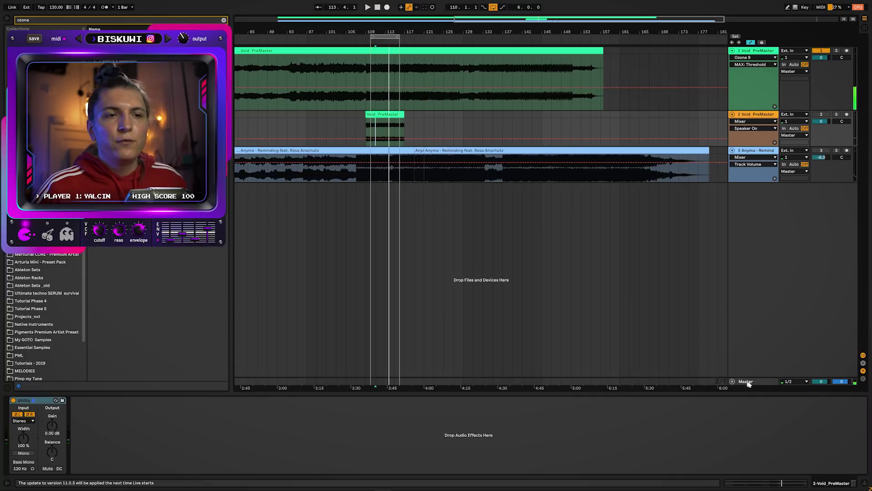
- Open Tonal Balance Control from the master track's devices and move its window to check the track's balance
click(746, 382)
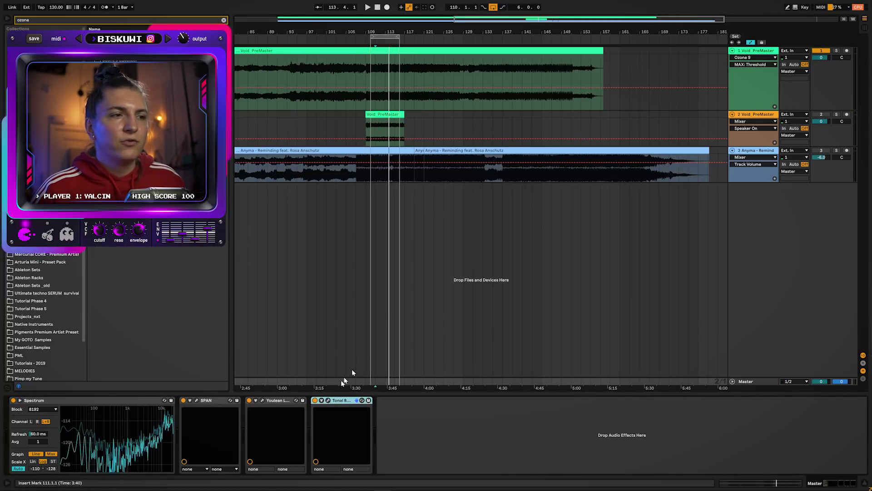
click(328, 400)
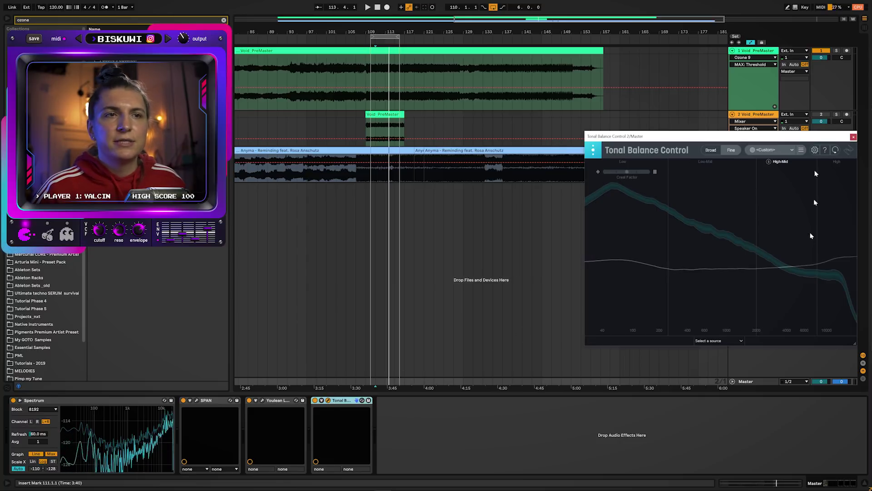
drag(807, 136, 815, 10)
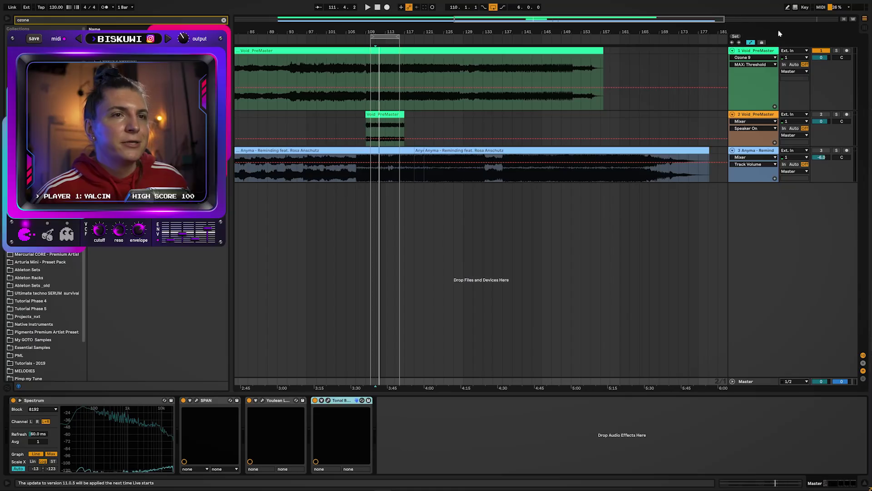
- Search the browser for "pulte" and add the UAD Pultec-Pro Legacy equalizer after Tonal Balance Control on the master
click(427, 411)
key(super+f)
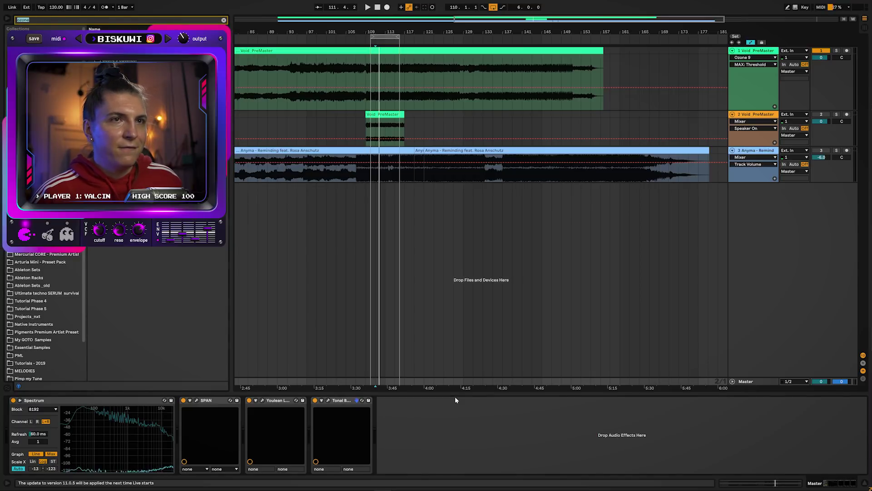
text(pulte)
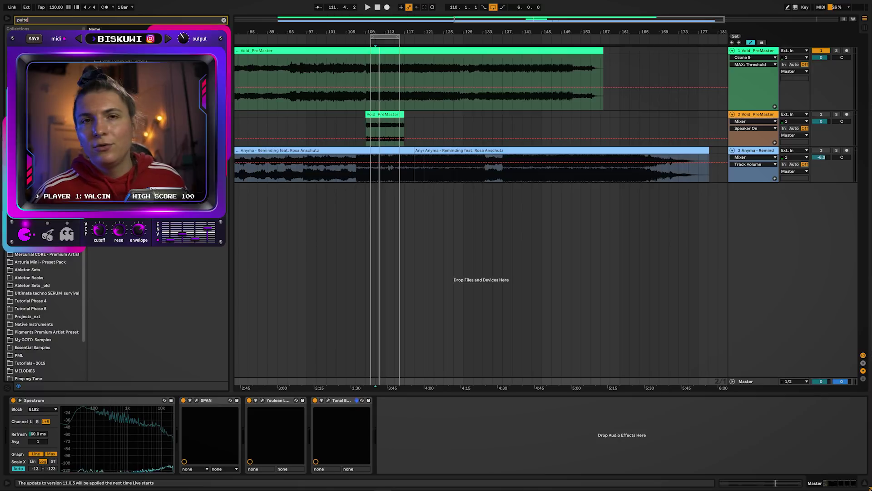
drag(410, 409, 420, 423)
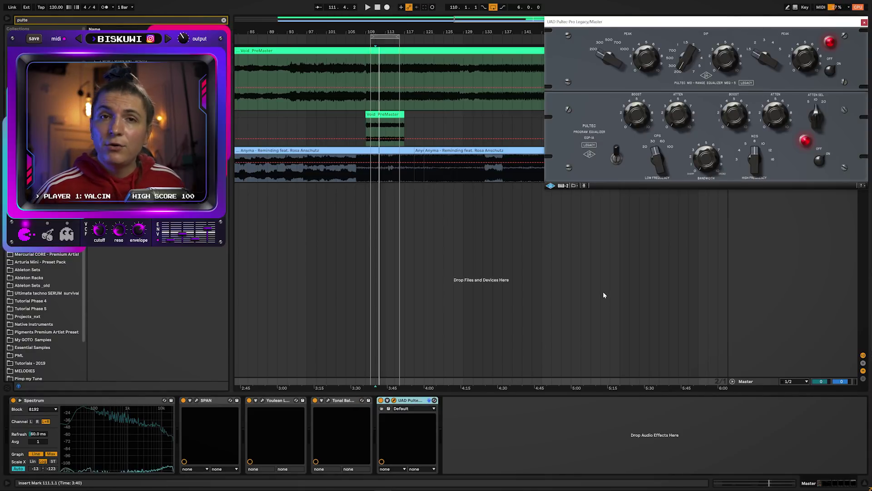
drag(687, 23, 690, 14)
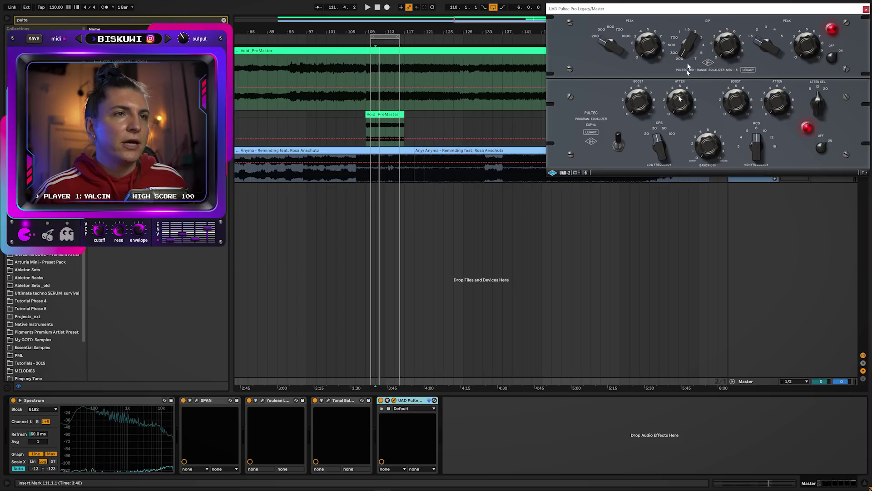
- Host the Pultec-Pro Legacy on the Void PreMaster track instead and play the loop with Tonal Balance Control open
click(470, 55)
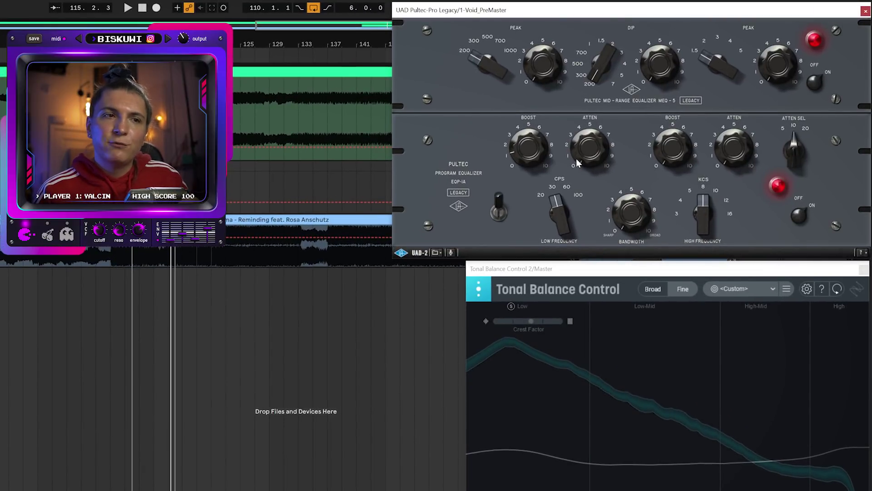
key(space)
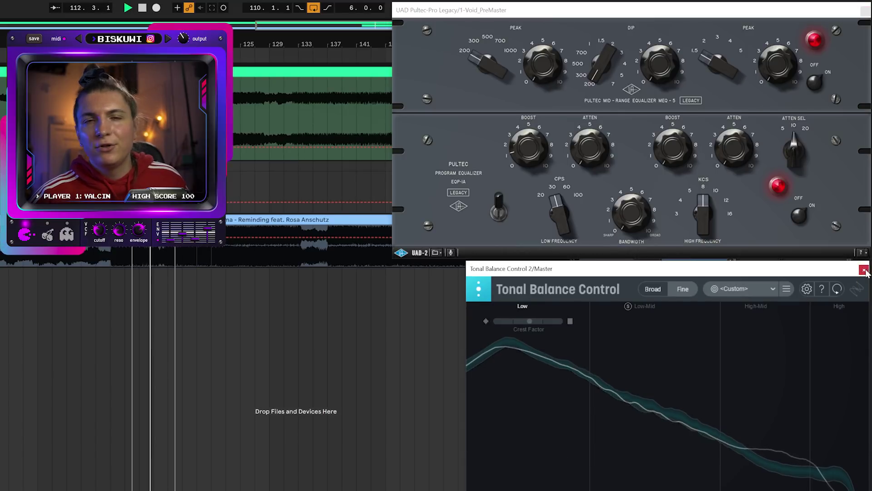
- Close Tonal Balance Control and, during playback, slightly raise the Pultec's low-frequency boost and attenuation while trying the 20 and 30 CPS settings
click(864, 270)
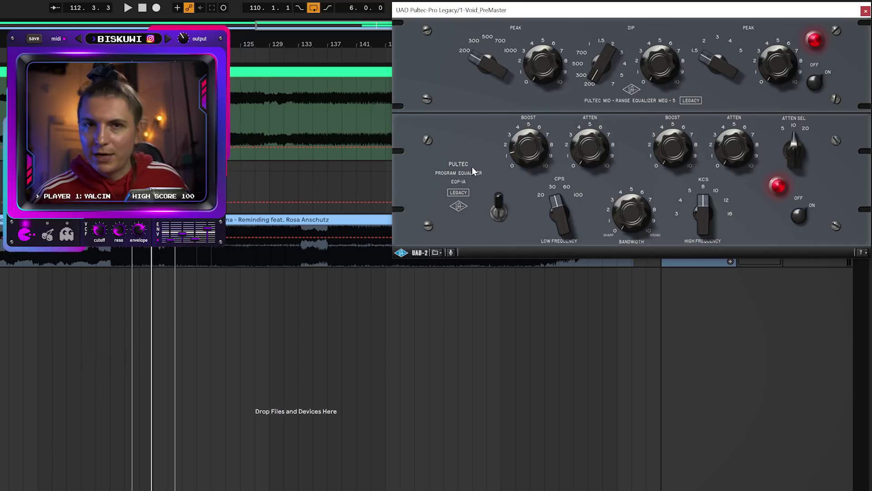
key(space)
drag(533, 157, 533, 142)
drag(586, 151, 585, 140)
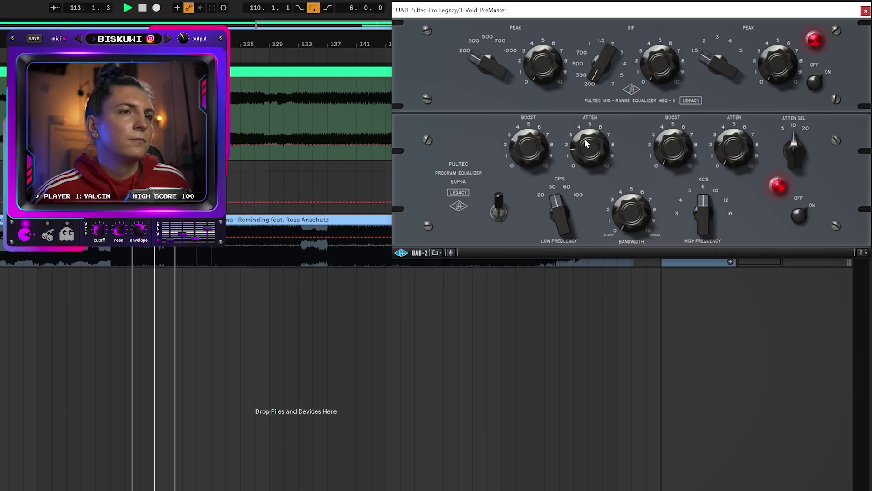
mouse_move(534, 148)
mouse_down()
mouse_move(534, 159)
mouse_move(535, 136)
mouse_up()
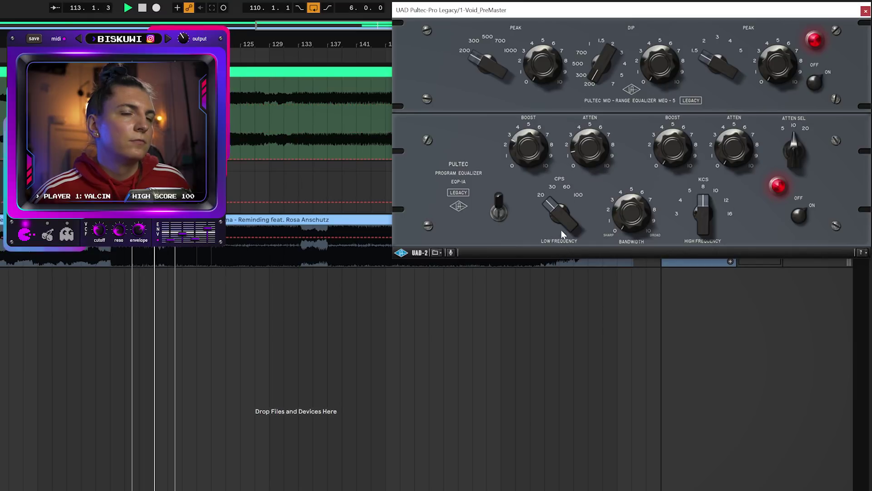
mouse_move(562, 231)
mouse_down()
mouse_move(564, 203)
mouse_move(562, 244)
mouse_up()
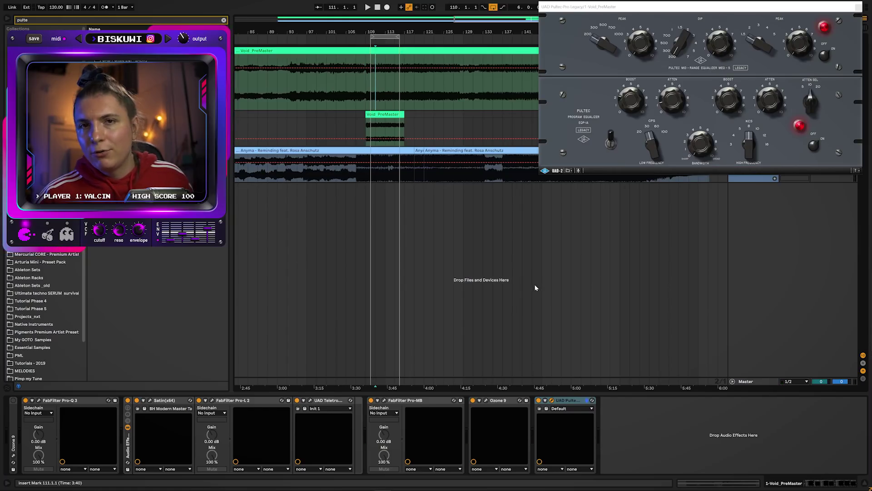
- Set the Pultec's high frequency to 10 KCS after comparing it with 8, and slightly raise the high-frequency boost and attenuation during playback
click(763, 382)
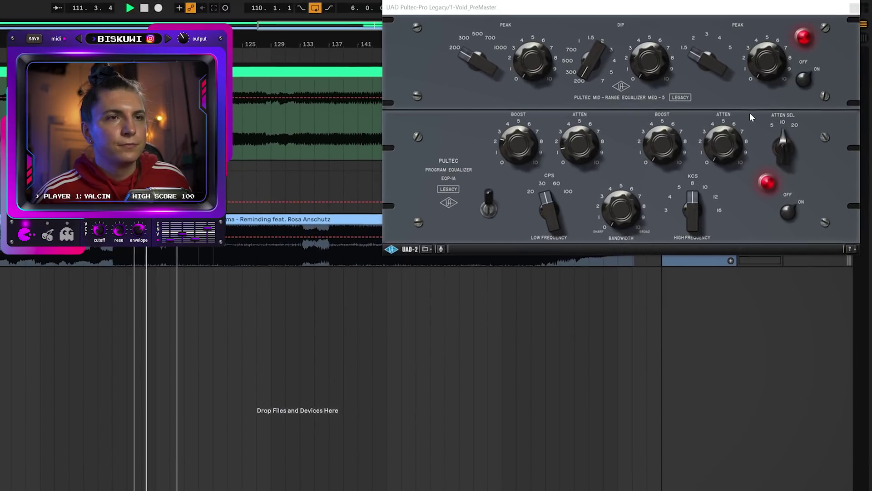
drag(693, 221, 695, 211)
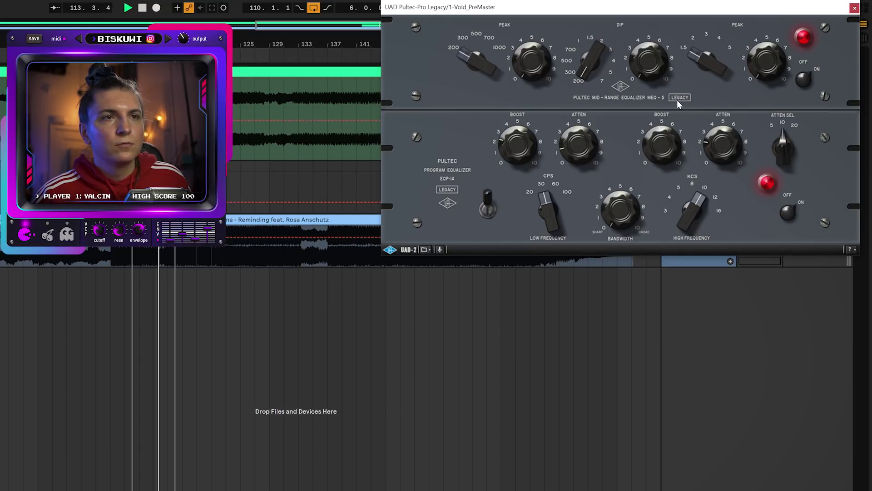
drag(726, 105, 725, 145)
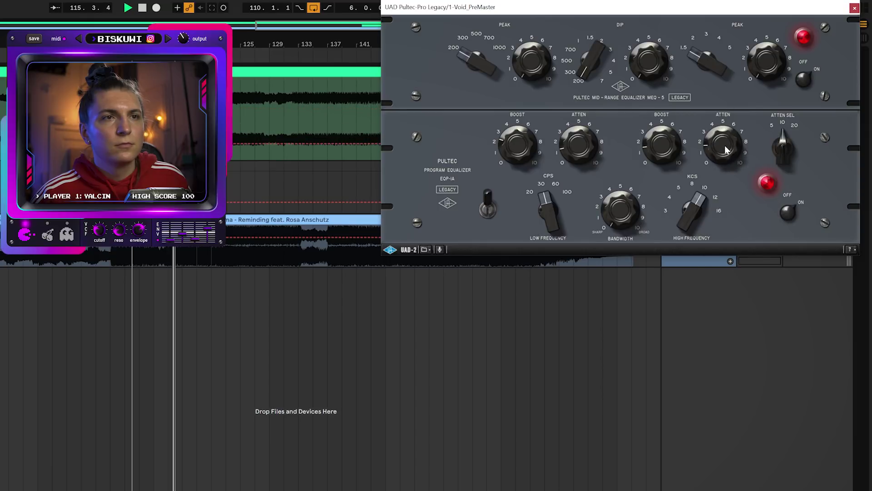
drag(692, 205, 694, 229)
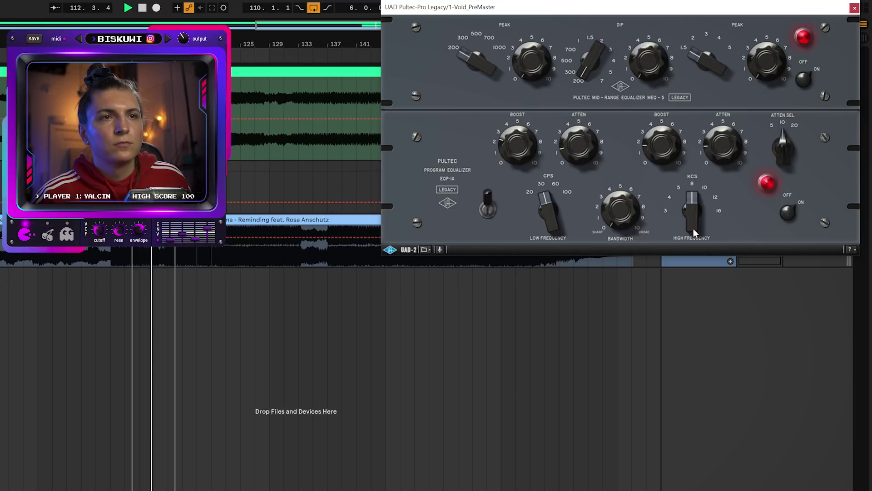
drag(693, 228, 691, 217)
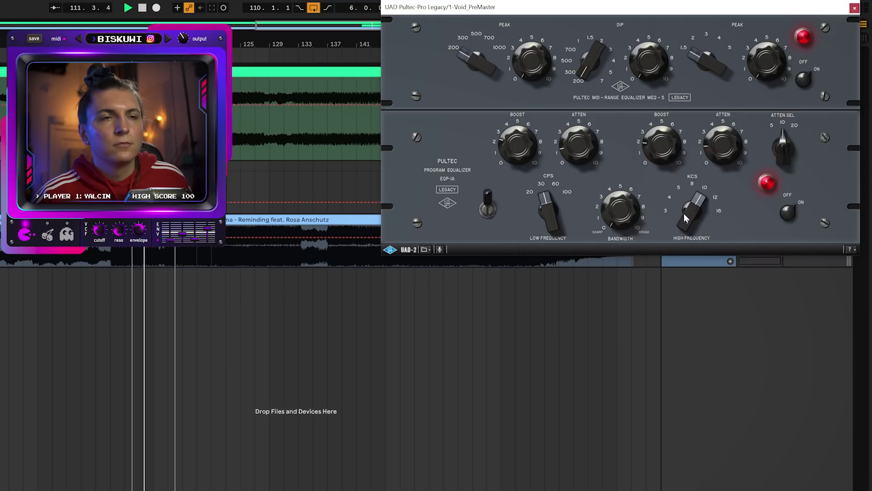
drag(717, 131, 672, 153)
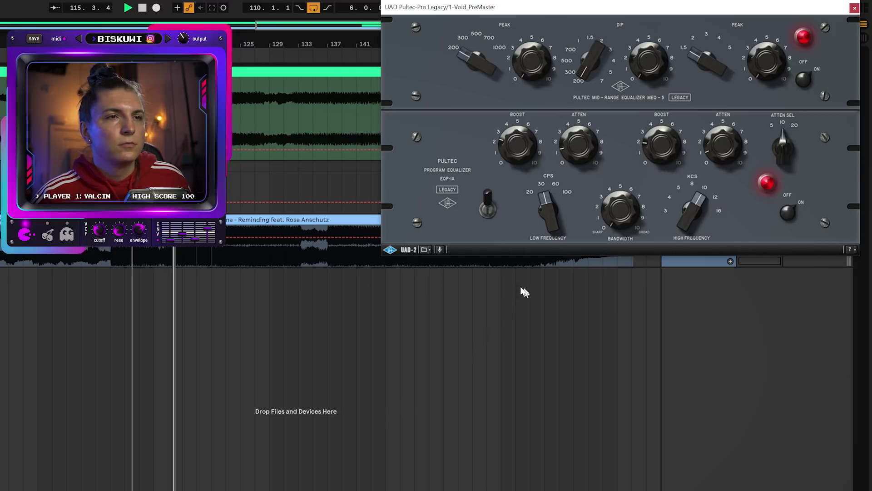
- Search the browser for "sooth", add soothe2 after the Pultec on Void PreMaster, lower its upper peak band and bring its high cut down
click(265, 87)
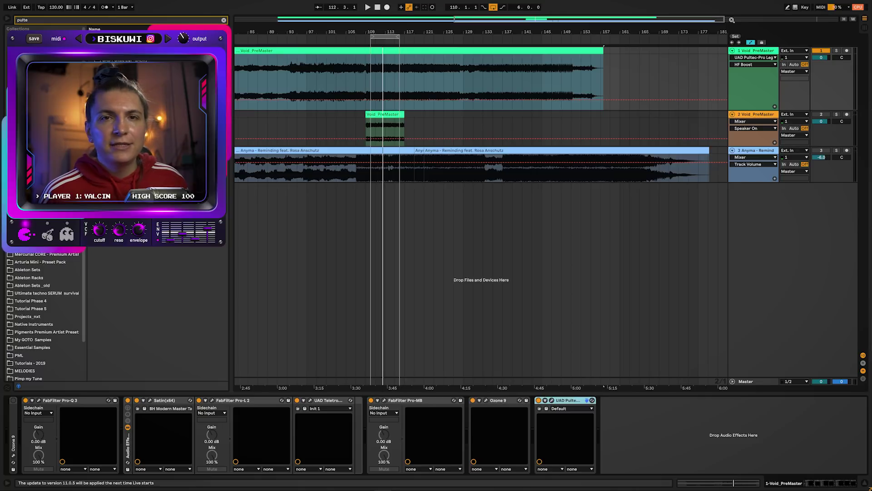
text(ooth)
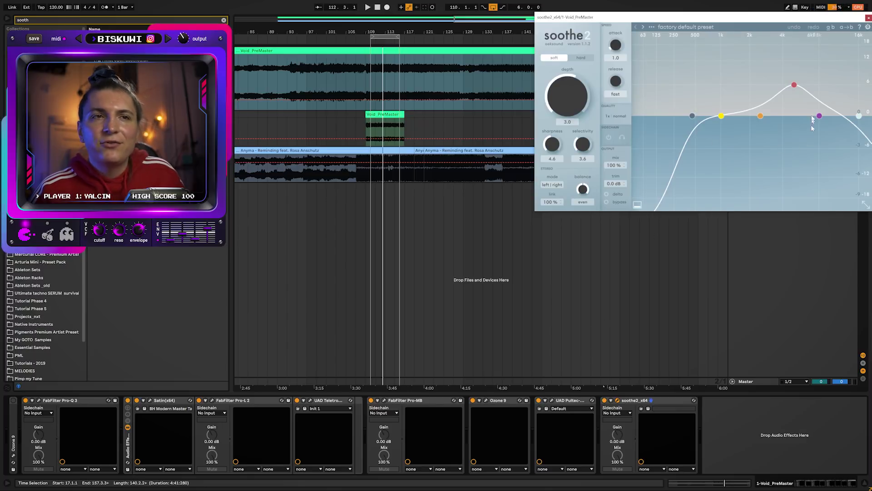
drag(798, 89, 799, 107)
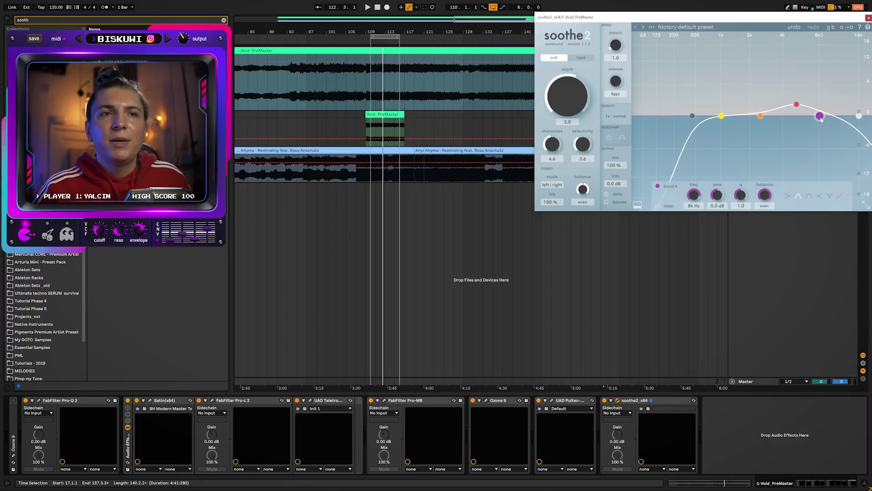
drag(856, 117, 808, 117)
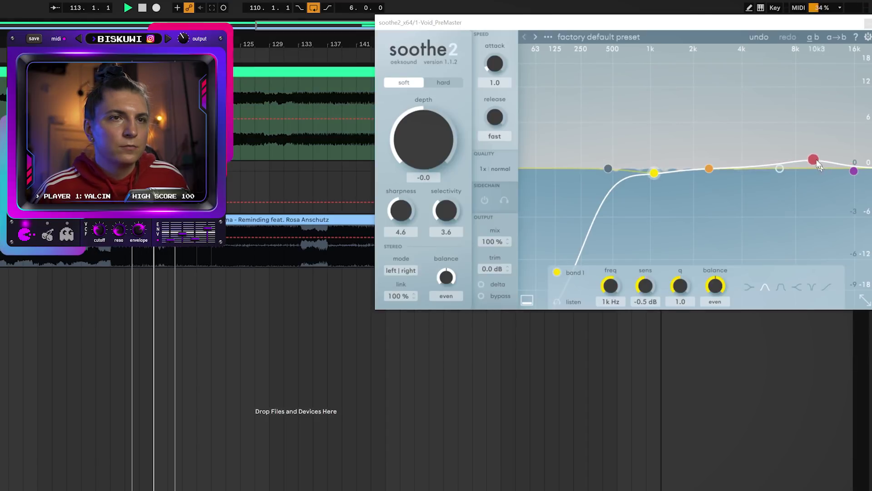
- During playback, shape soothe2's upper range with band 2 at about 5.7 kHz and -1.0 dB, and set the depth to -1.8
drag(818, 164, 851, 159)
click(780, 174)
drag(779, 173, 786, 196)
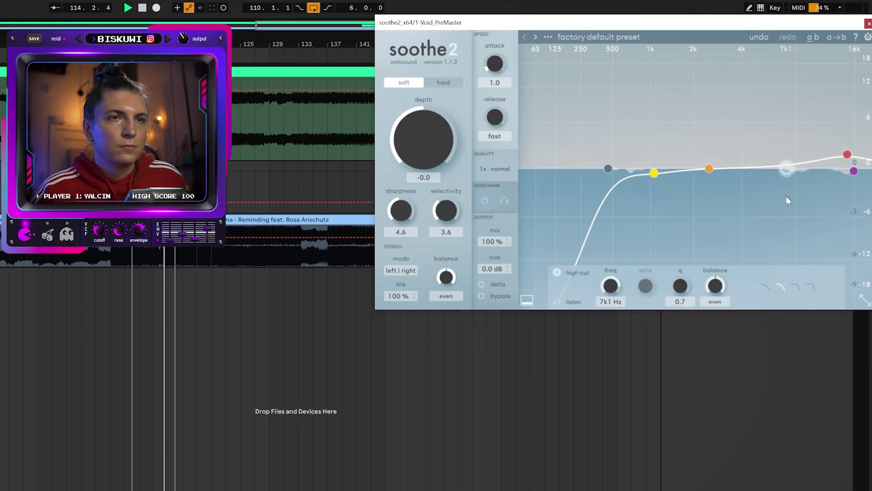
drag(709, 169, 783, 174)
drag(432, 145, 430, 152)
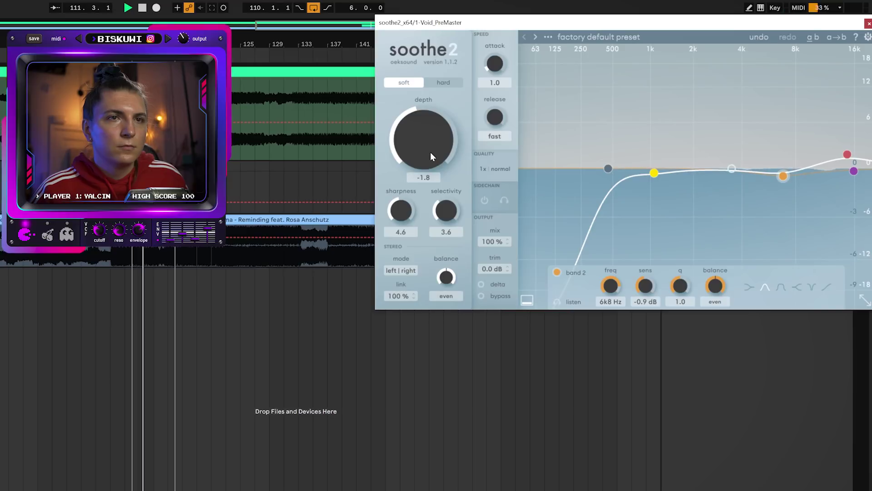
drag(788, 174, 774, 178)
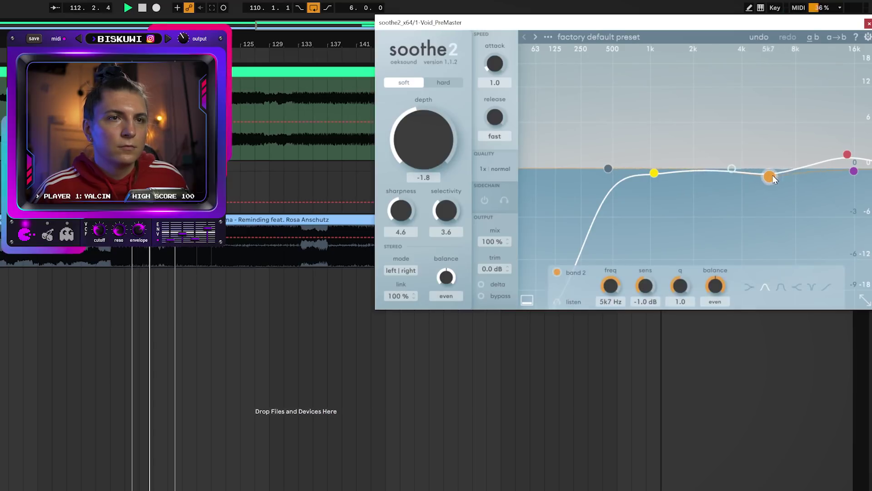
- Refine soothe2's bands with band 4 at 16.5 kHz and 1.1 dB and a lower band 1, and switch the device off and on to compare
drag(844, 154, 812, 154)
drag(765, 177, 754, 172)
drag(813, 153, 858, 159)
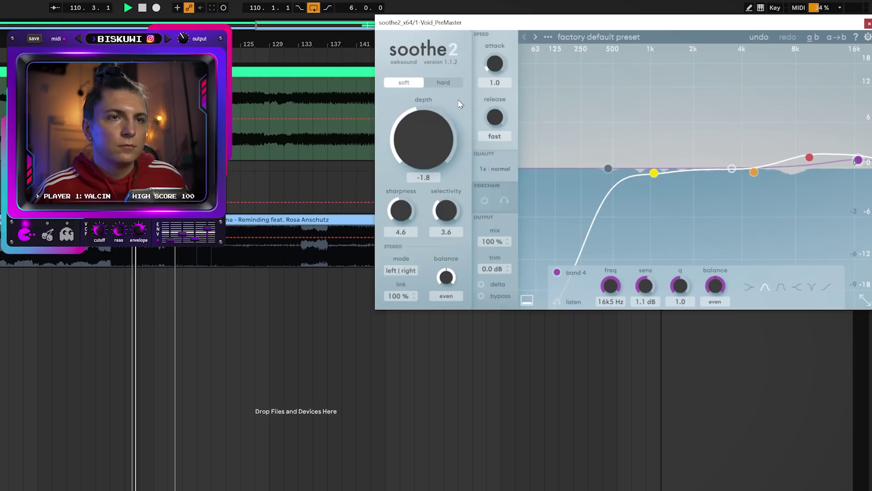
drag(654, 173, 617, 189)
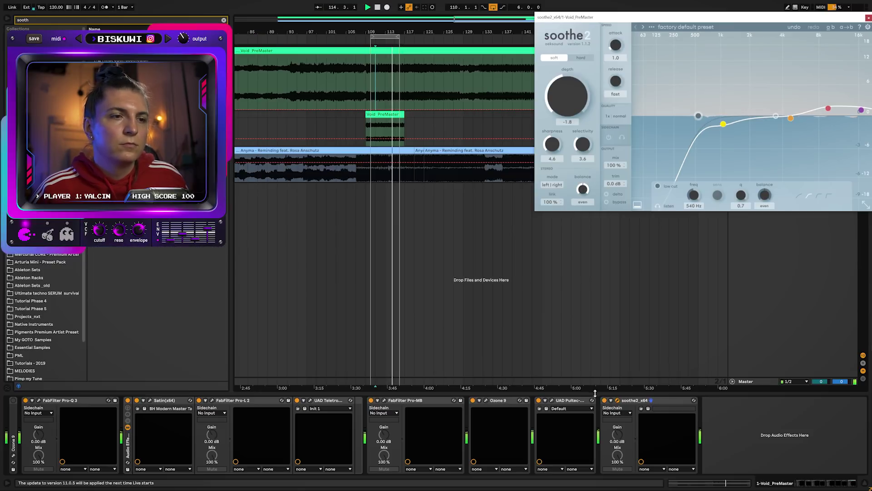
click(605, 400)
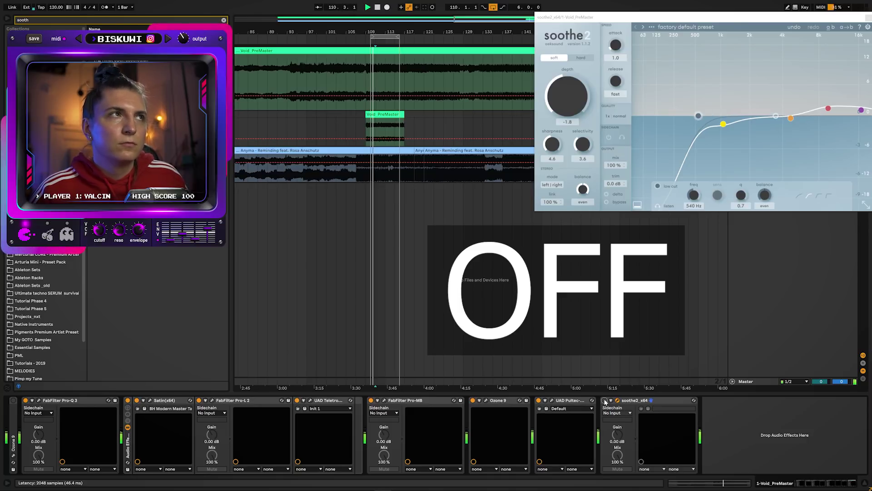
click(604, 401)
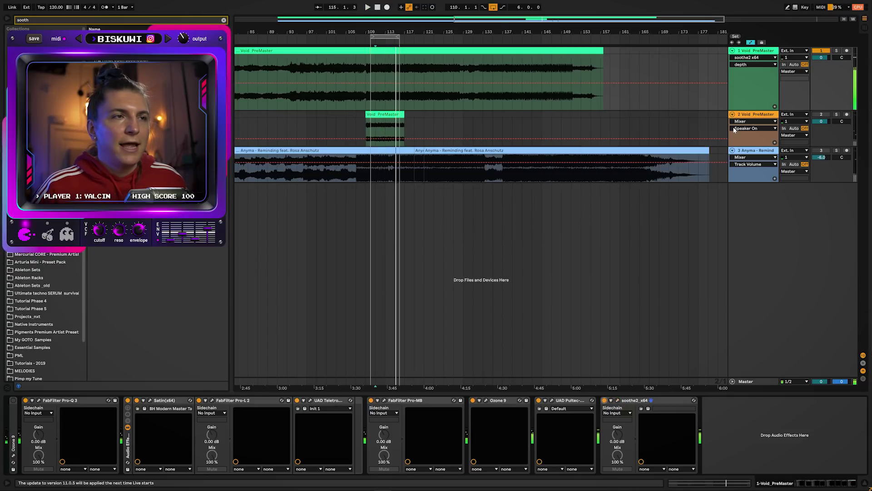
- Add Gullfoss after soothe2 on Void PreMaster and set Recover to 10 %, Tame to 17 % and Boost to 0.3 dB during playback
text(gulfo)
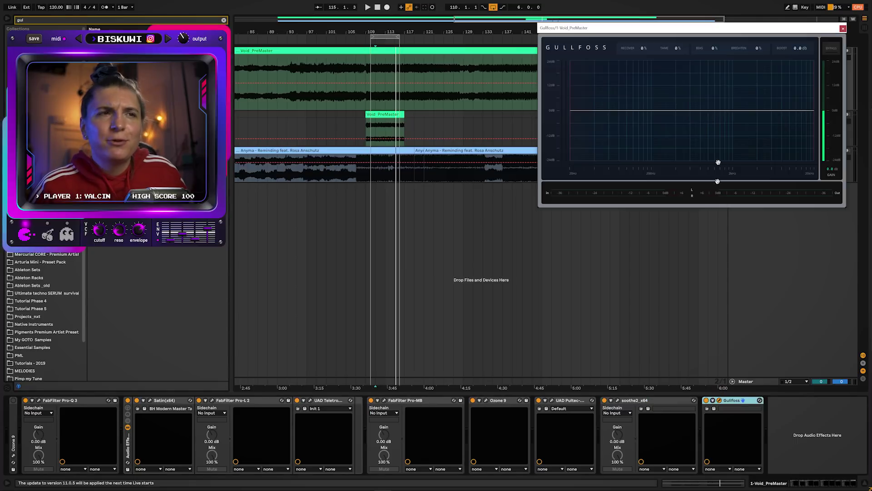
drag(772, 31, 797, 8)
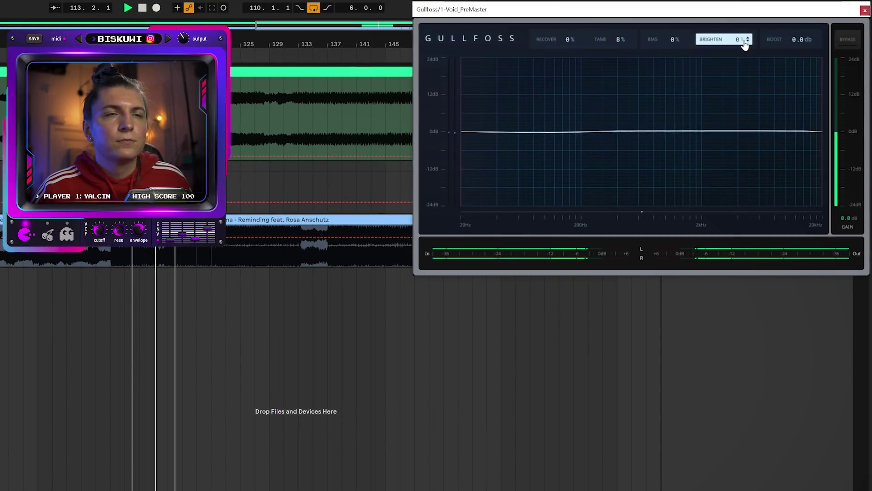
drag(571, 46, 611, 47)
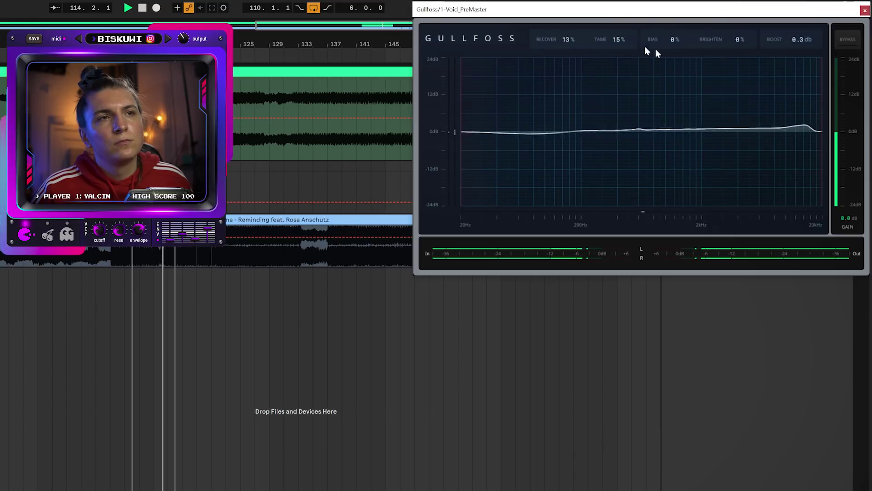
scroll(622, 43, up, 3)
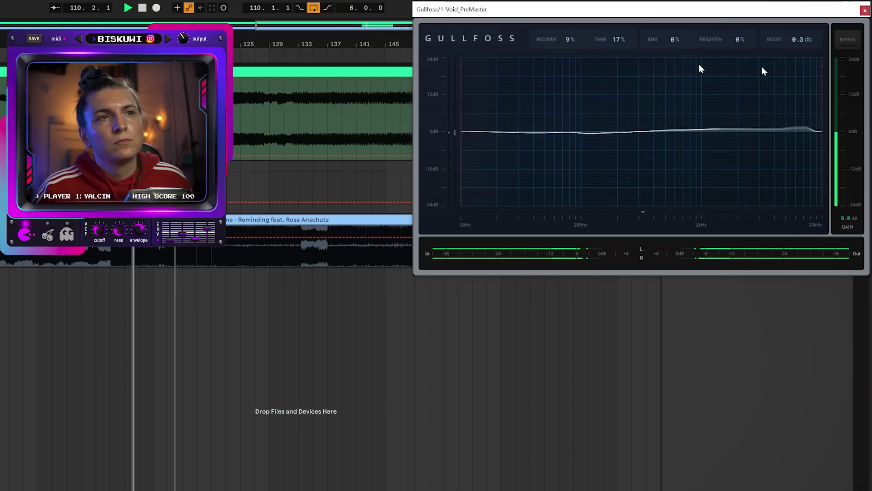
scroll(568, 41, up, 1)
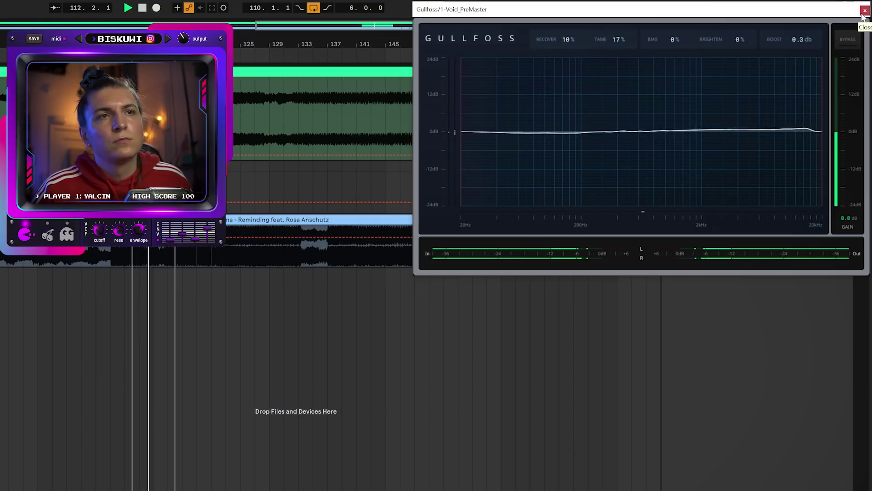
- Try Gullfoss's Brighten between 5 % and about -10 % during playback and bring it back up near zero
scroll(748, 41, up, 5)
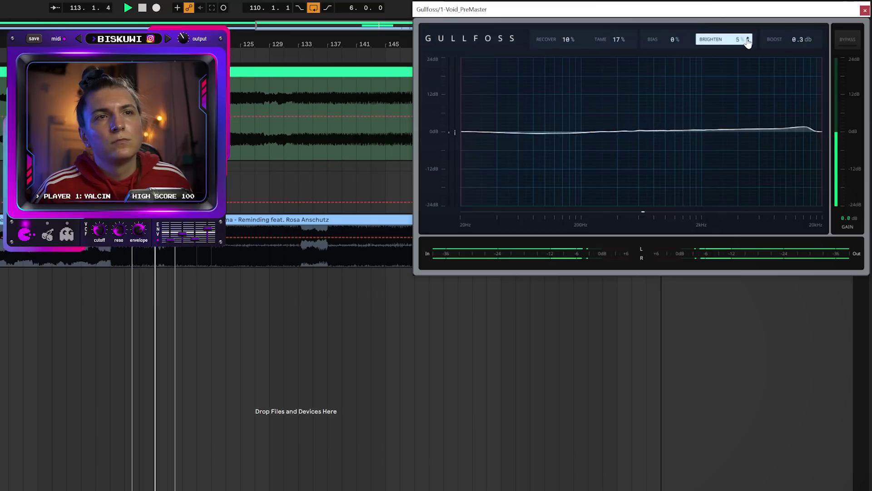
scroll(748, 41, down, 17)
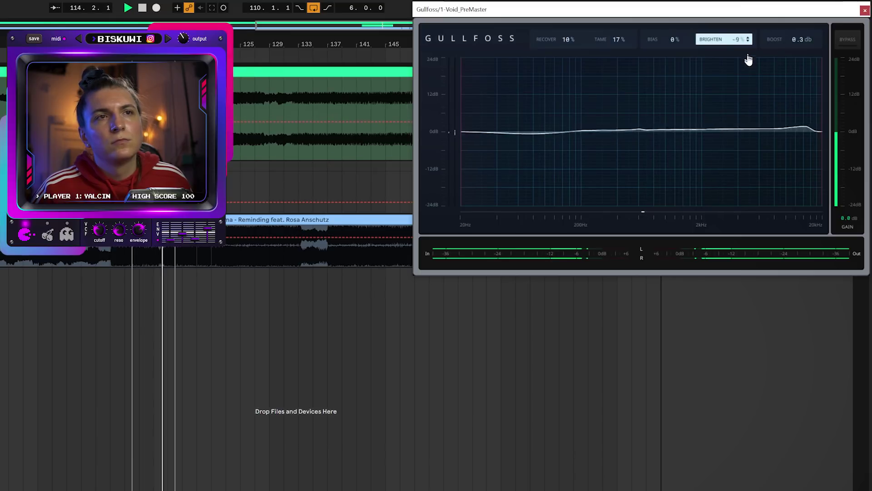
scroll(748, 58, up, 6)
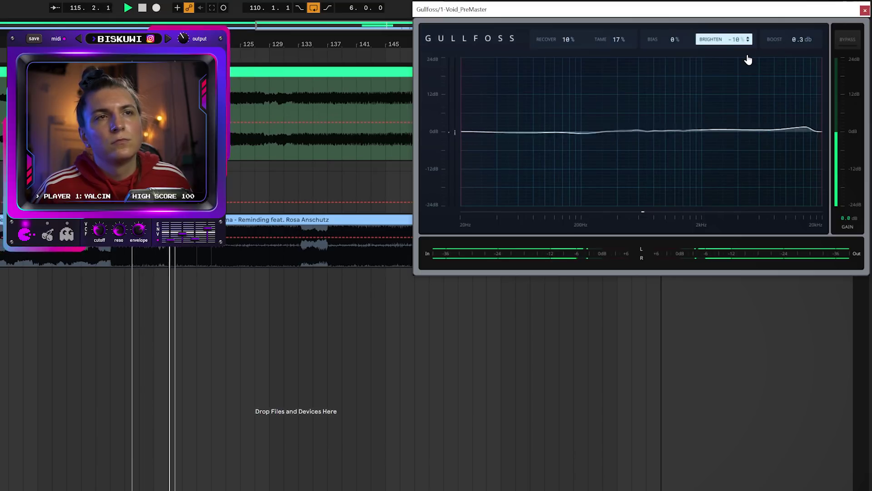
scroll(747, 52, up, 4)
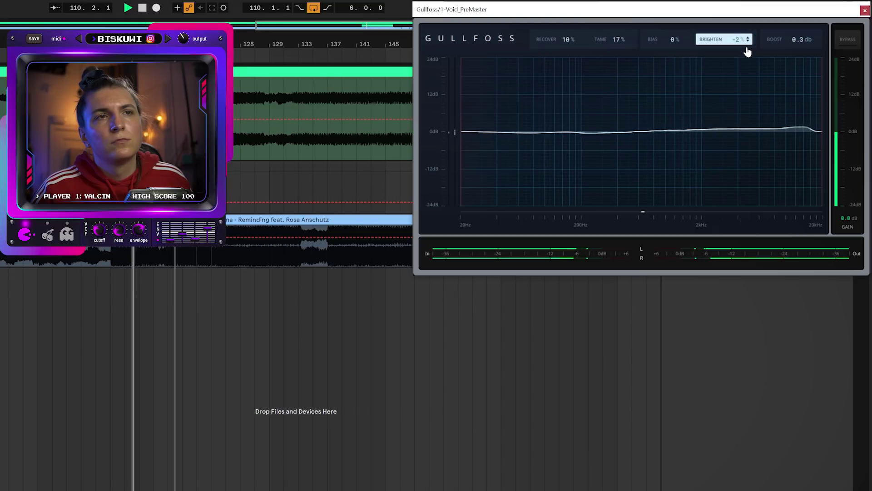
drag(747, 48, 747, 46)
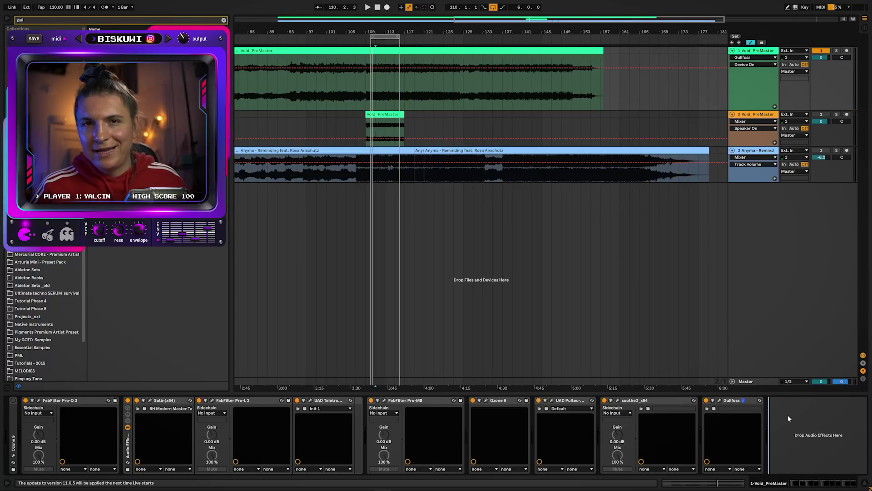
- Search the browser for "pro l" and add the FabFilter Pro-L 2 limiter after Gullfoss on Void PreMaster
key(ctrl+f)
text(limi)
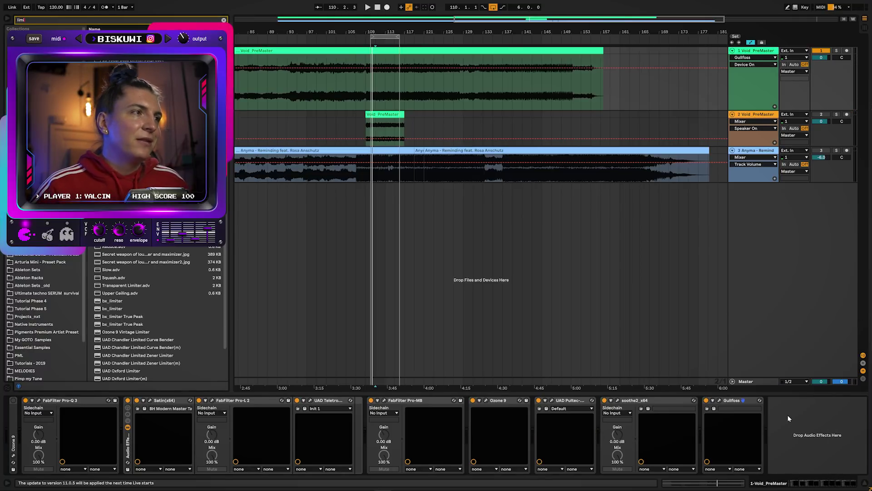
key(BackSpace)
key(BackSpace)
key(BackSpace)
key(BackSpace)
text(pro l)
key(Return)
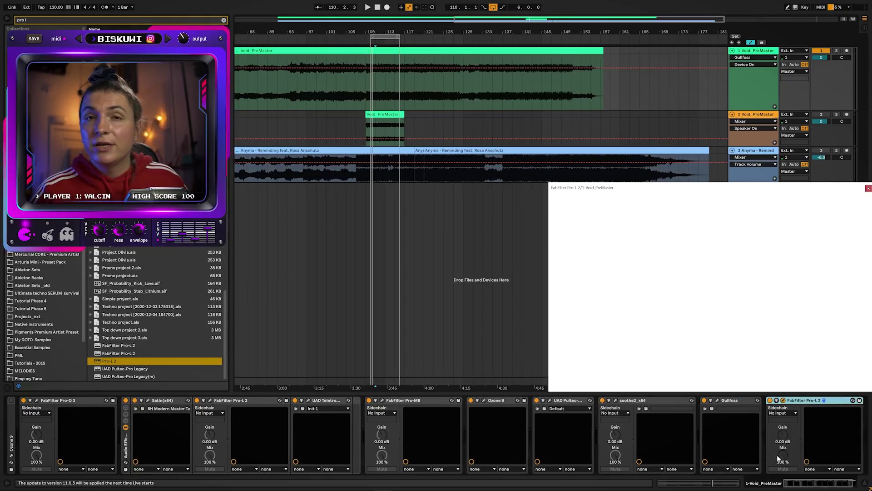
- Set the new Pro-L 2 limiter's style to Transparent and raise its gain to 4.5 dB during playback
drag(748, 185, 746, 9)
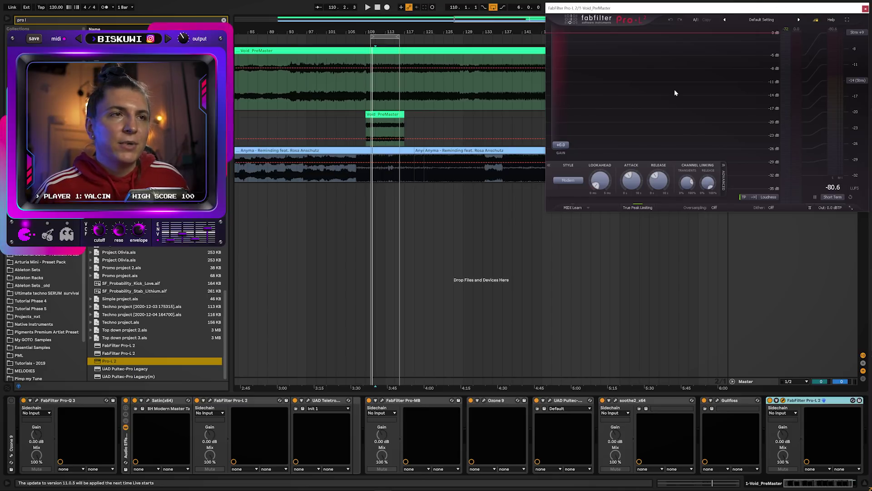
click(575, 182)
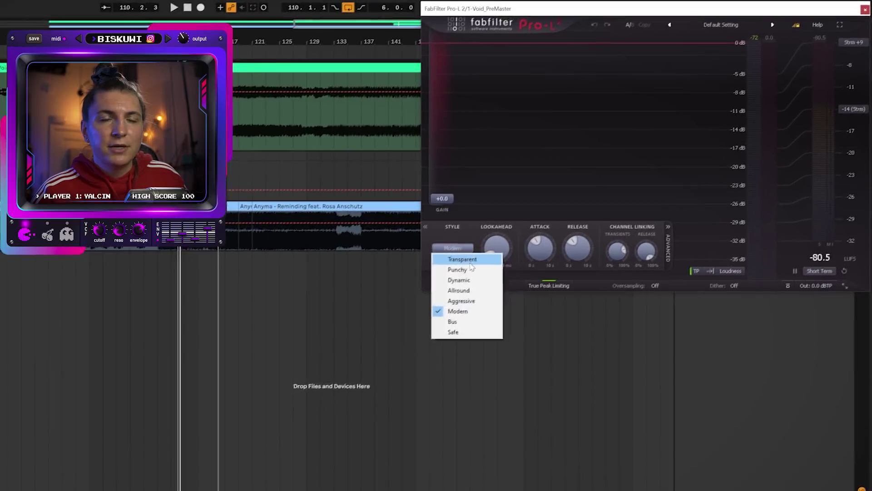
click(575, 188)
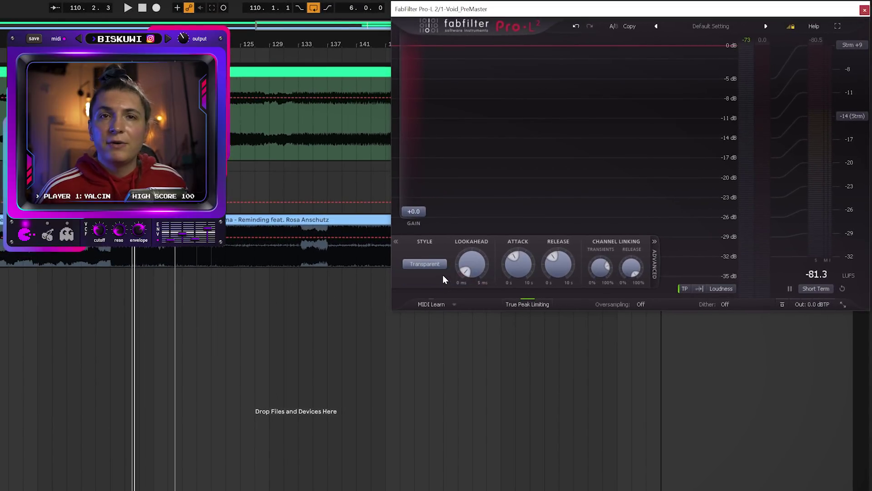
key(space)
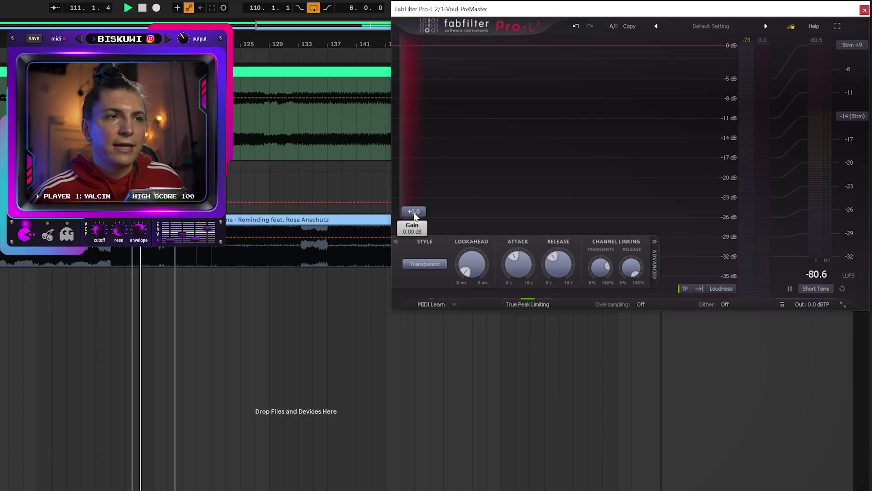
drag(418, 214, 422, 187)
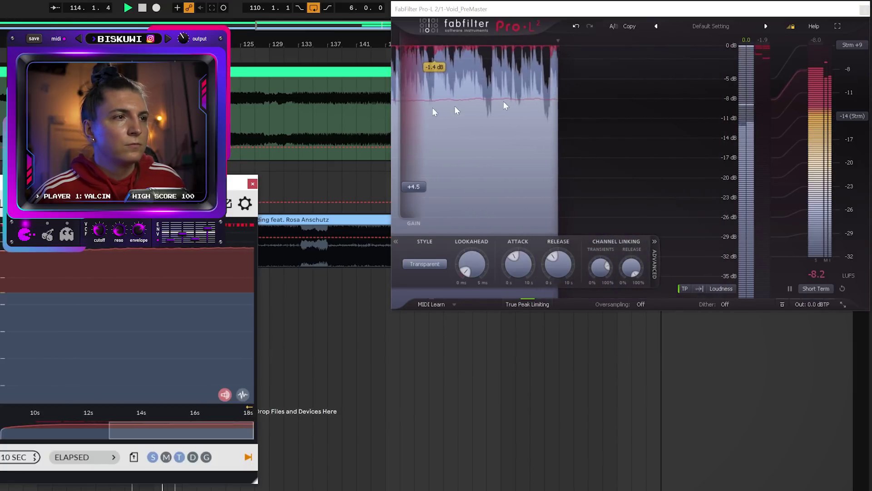
- Check the limited master's loudness in Youlean and Pro-L 2, close both plug-ins and solo the Anyma reference track for comparison
drag(211, 186, 341, 8)
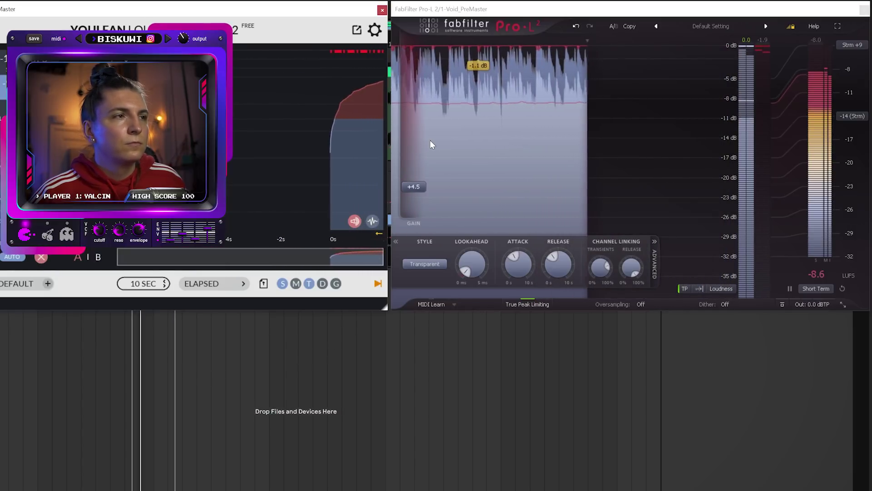
click(382, 10)
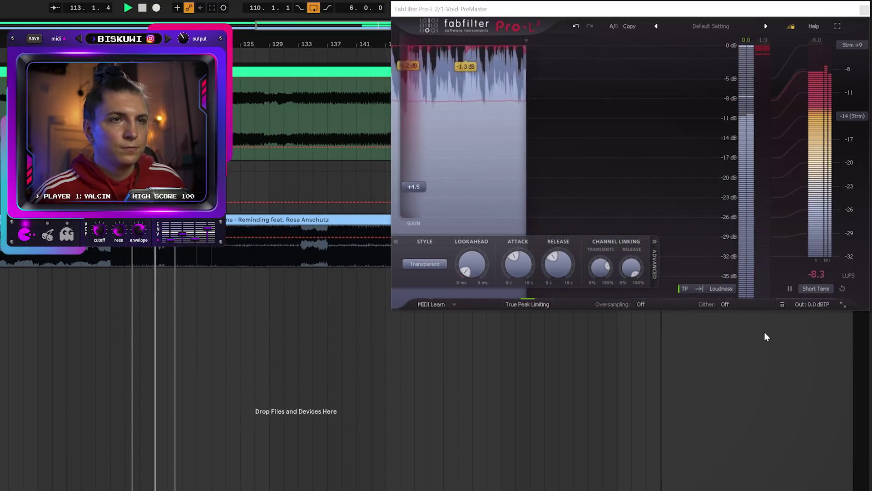
key(space)
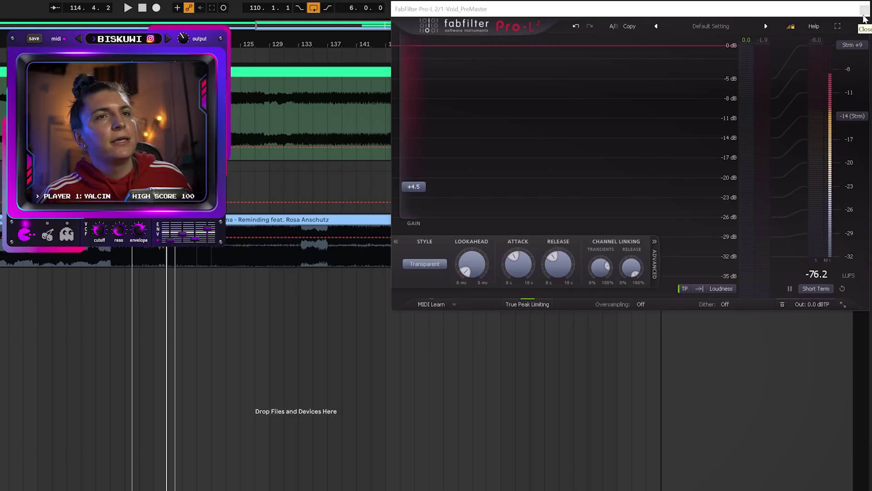
click(864, 17)
click(693, 168)
click(818, 166)
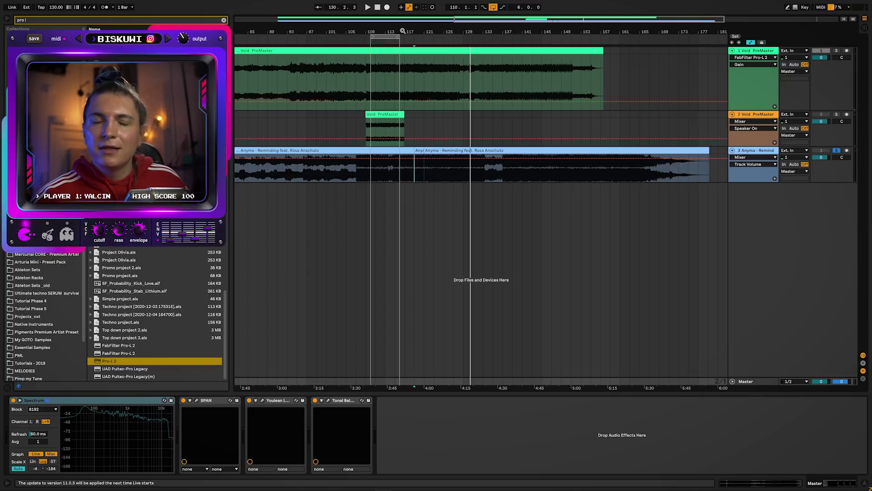
- Duplicate the Pro-L 2 after Gullfoss on Void PreMaster and open the first of the two limiters
click(760, 52)
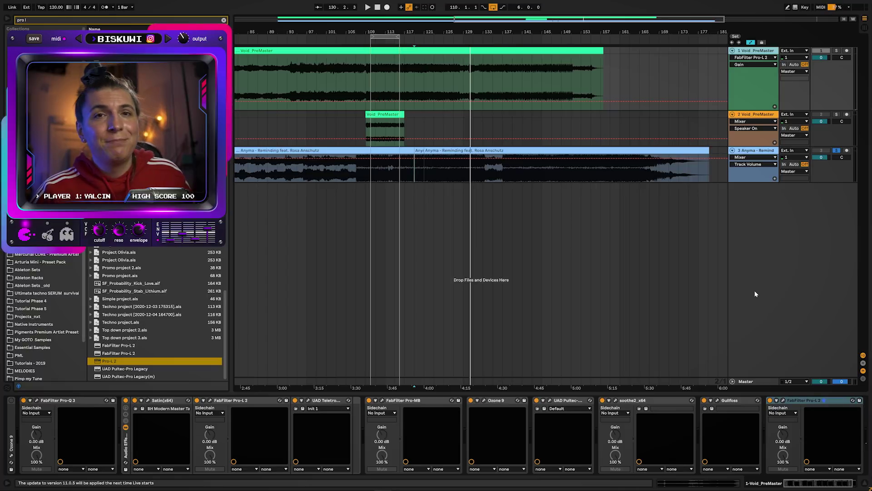
click(783, 402)
drag(809, 483, 858, 487)
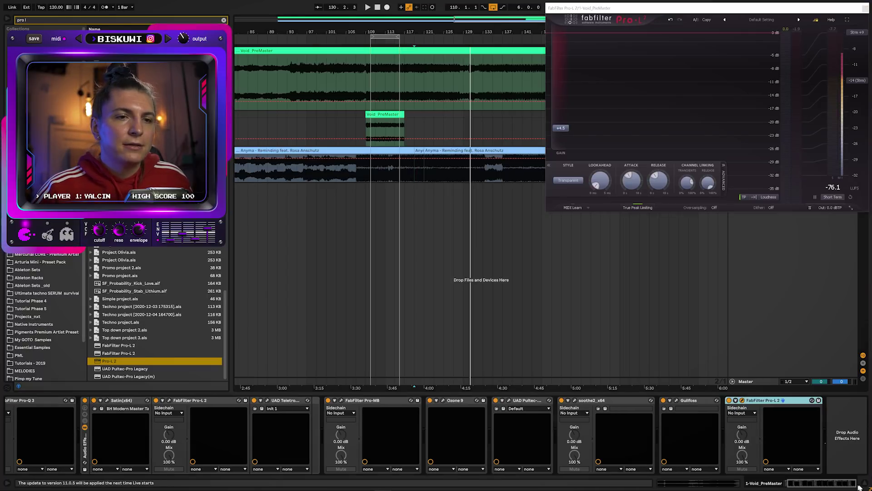
drag(827, 406, 830, 407)
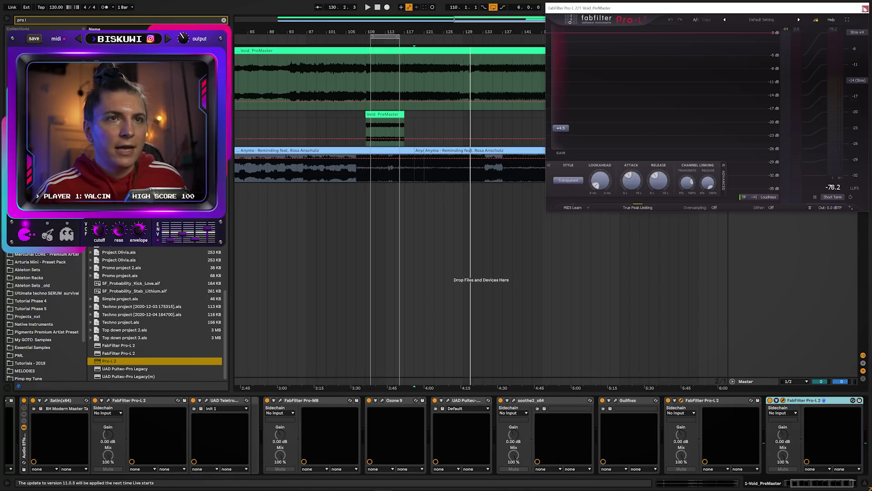
click(579, 181)
double_click(717, 400)
double_click(669, 412)
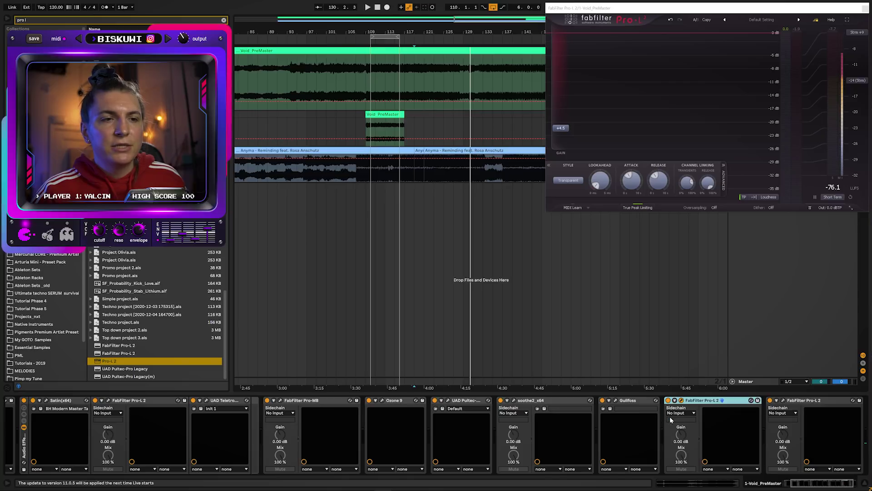
- Try the Aggressive style on the Pro-L 2 with 4.5 dB gain during playback and return it to Transparent
click(574, 181)
click(581, 218)
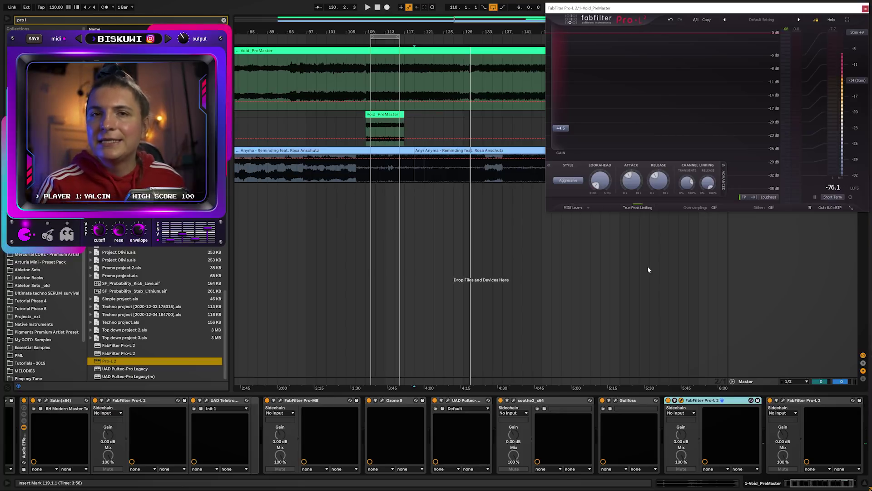
click(415, 131)
key(space)
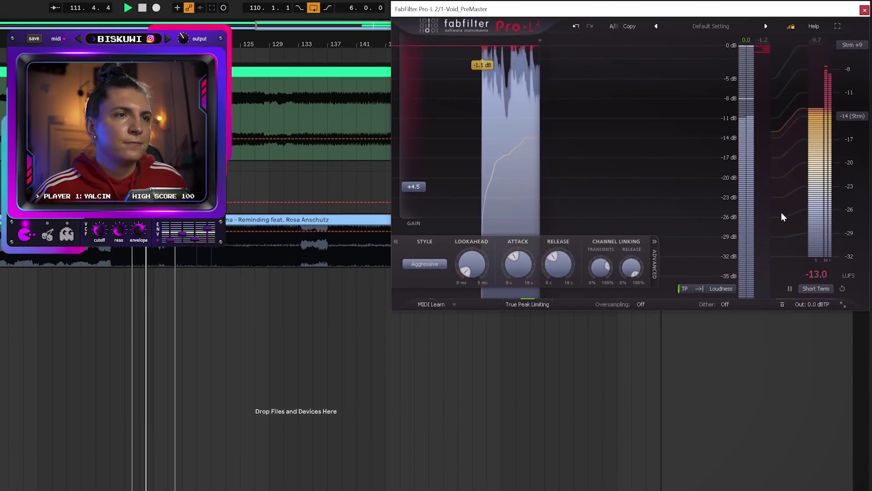
click(445, 257)
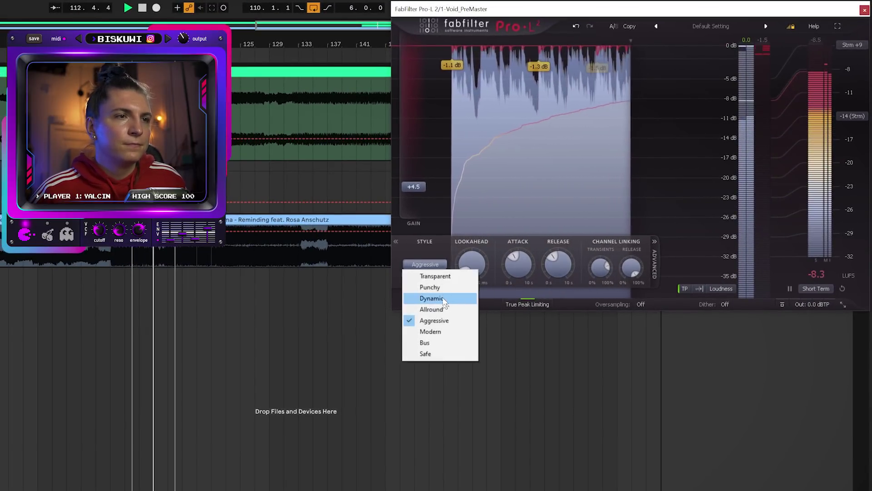
click(435, 275)
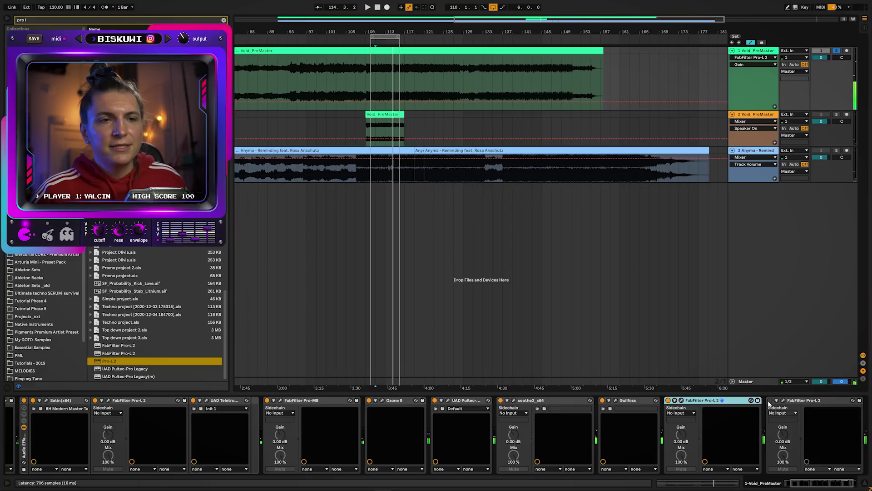
- Set the Pro-L 2 with 0 dB gain to the Aggressive style and raise its gain to about 0.8 dB during playback
click(782, 399)
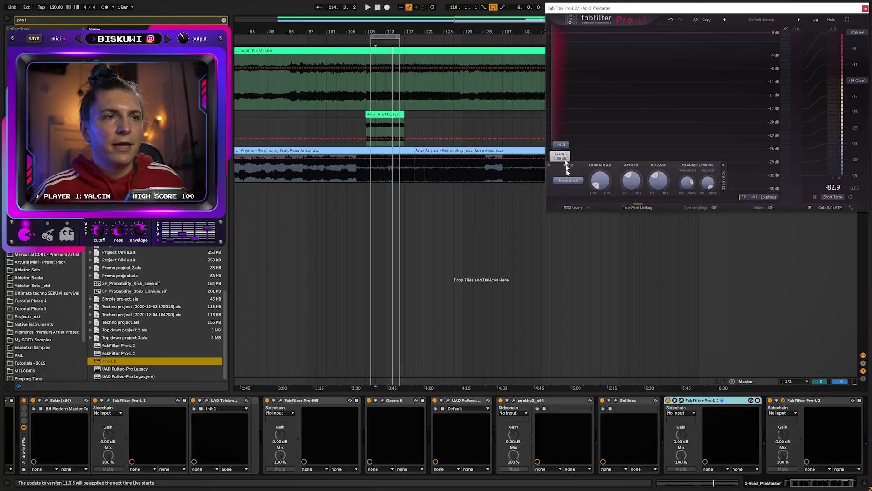
click(568, 179)
click(579, 218)
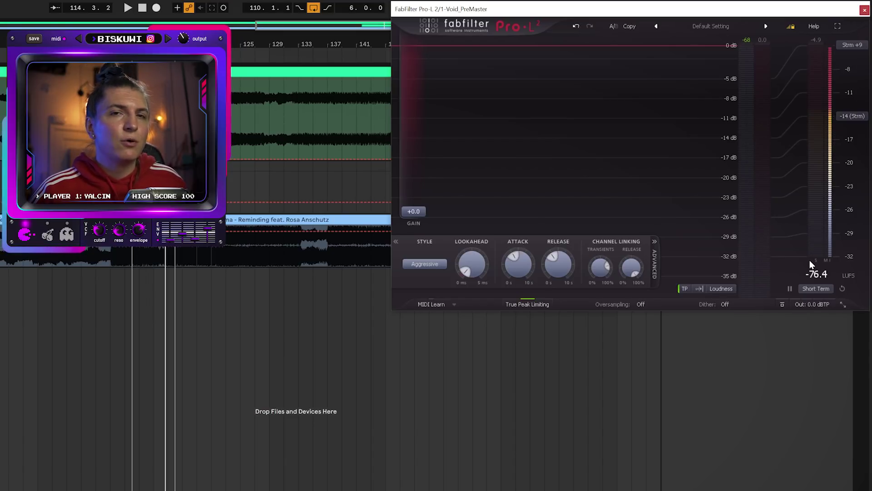
key(space)
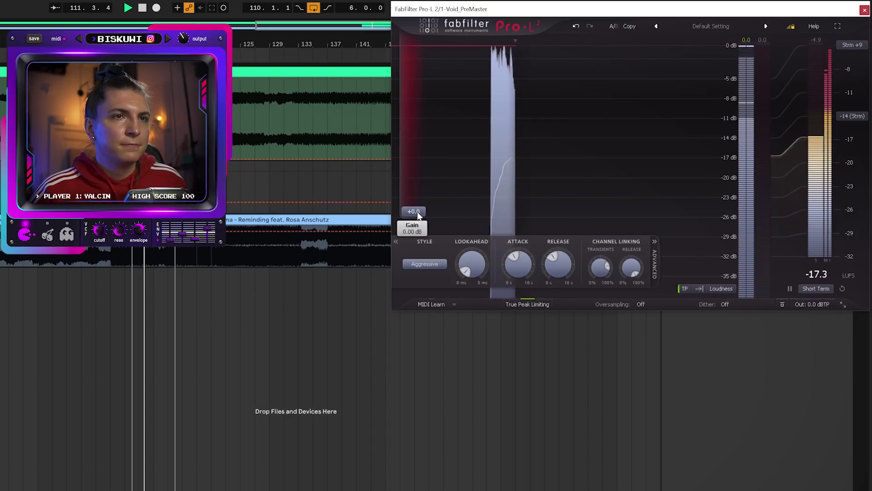
drag(417, 212, 416, 205)
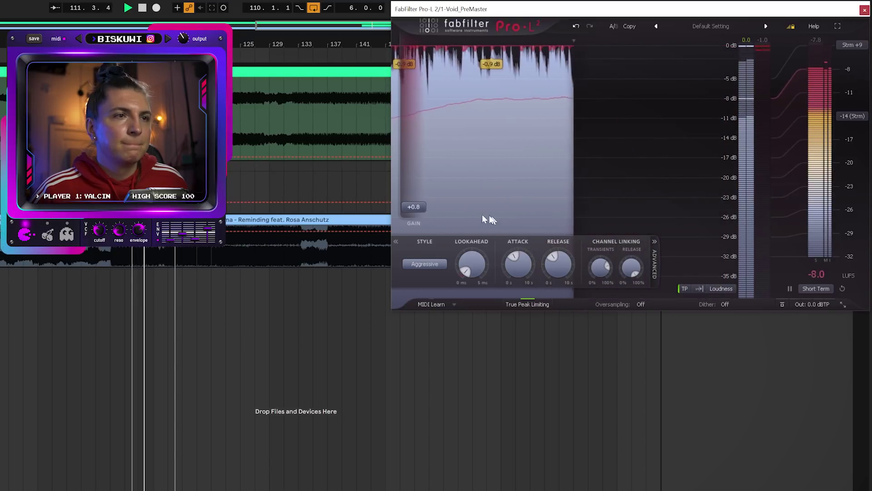
- Fine-tune the Aggressive Pro-L 2's gain between 1.0 and 0.7 dB, resetting its loudness meter, and settle on 0.8 dB
mouse_move(422, 207)
drag(422, 205, 422, 204)
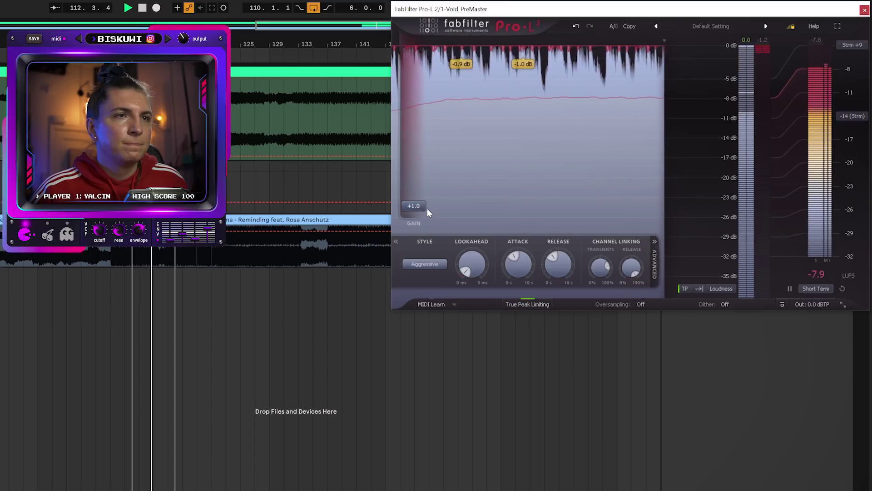
drag(417, 203, 417, 208)
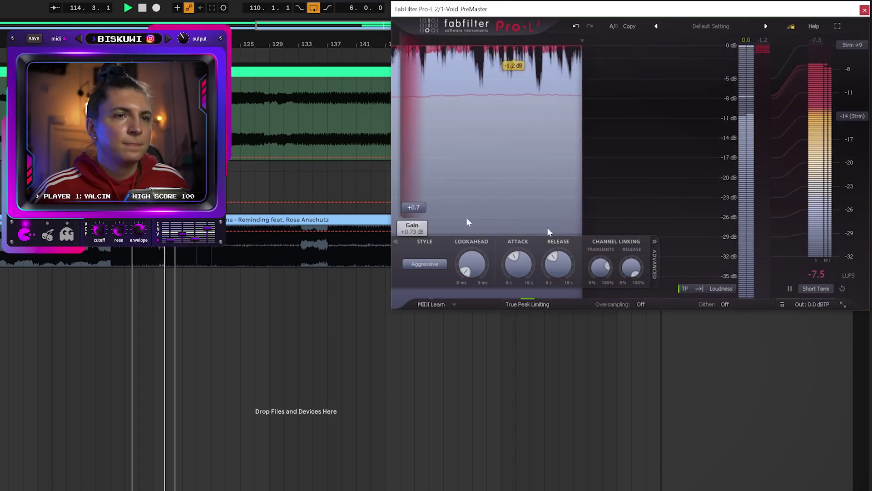
click(842, 289)
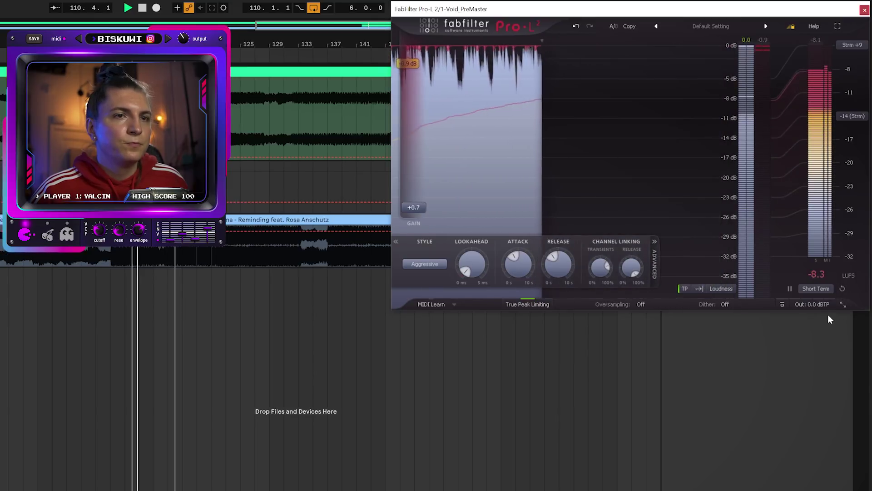
click(842, 289)
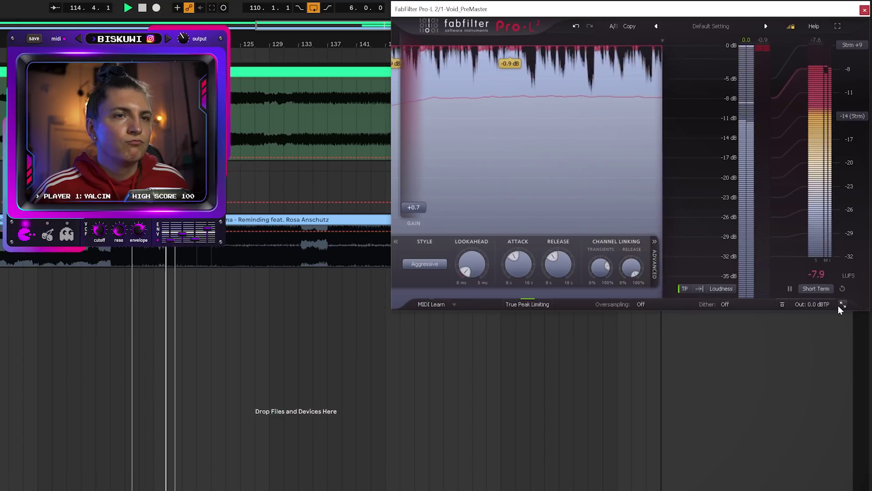
drag(418, 206, 421, 208)
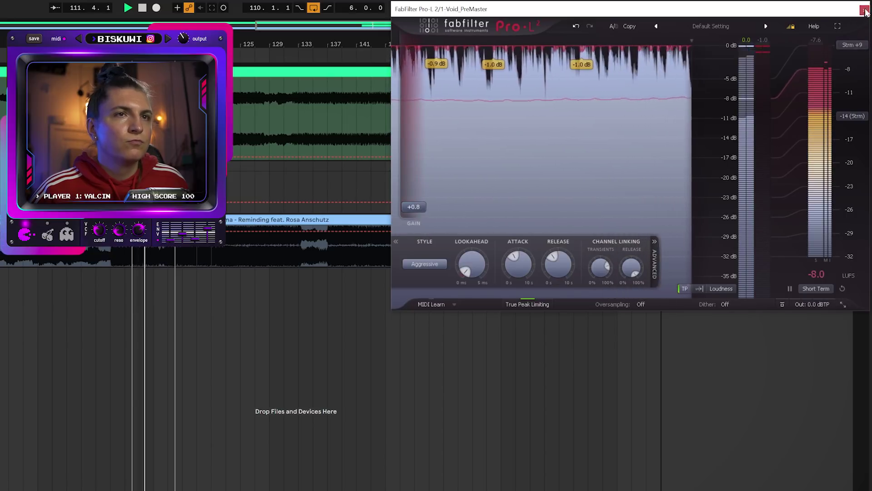
key(space)
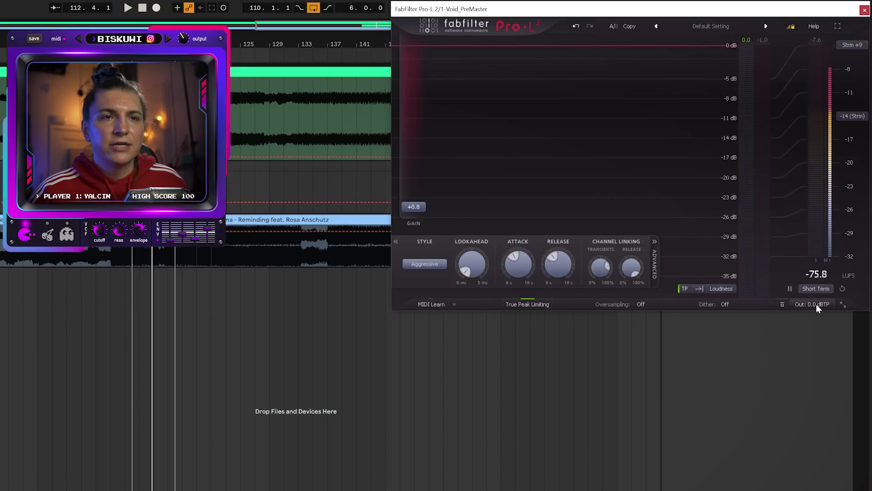
- Review Pro-L 2's output level and oversampling options and close the limiter window
mouse_move(816, 305)
drag(805, 278, 805, 287)
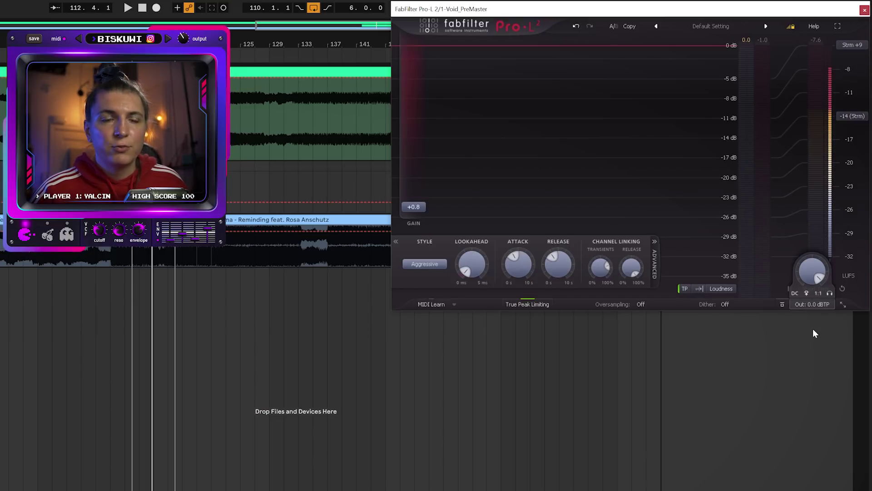
click(651, 307)
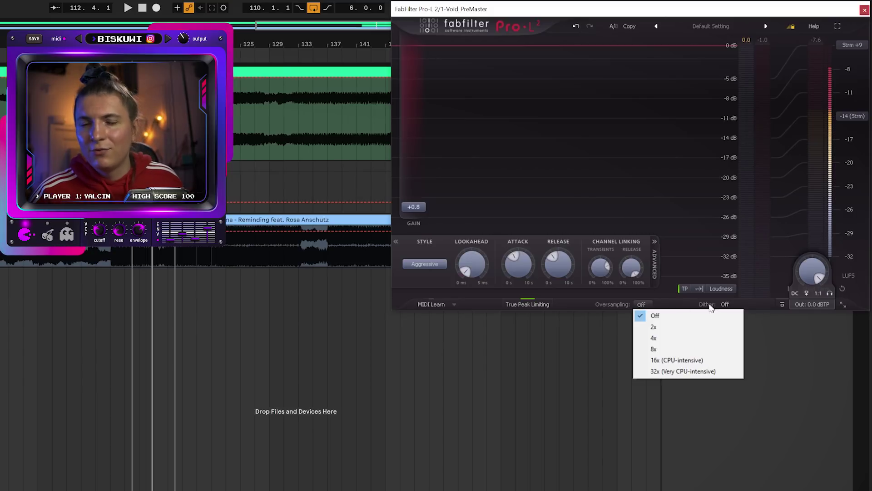
click(744, 7)
click(864, 10)
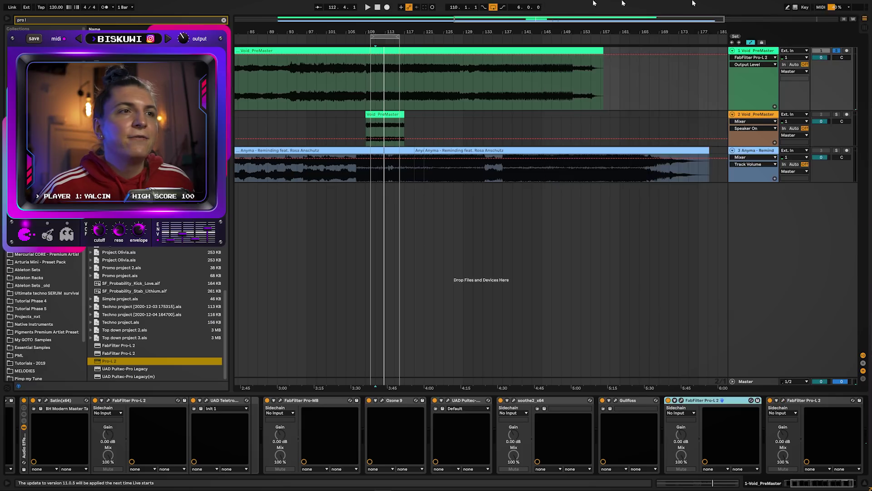
- Show the whole arrangement, search the browser for "uti" and add Utility at the end of the Void PreMaster chain
double_click(549, 20)
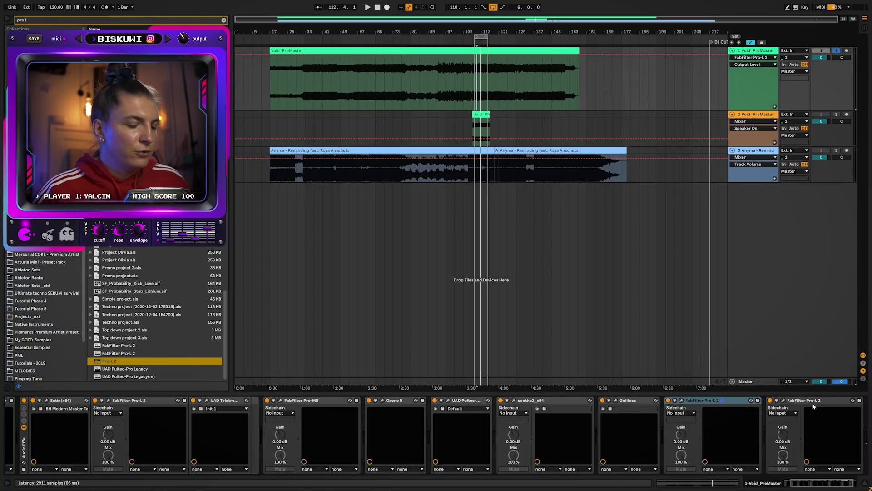
text(uti)
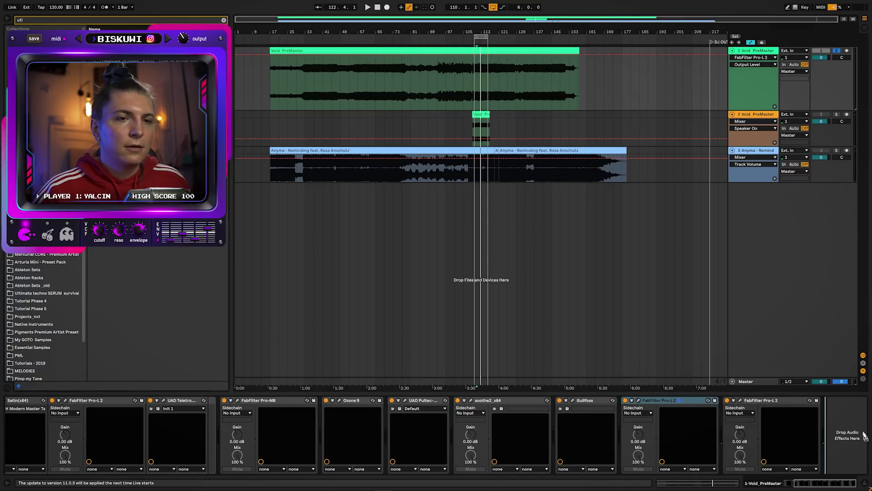
drag(862, 432, 818, 434)
click(821, 440)
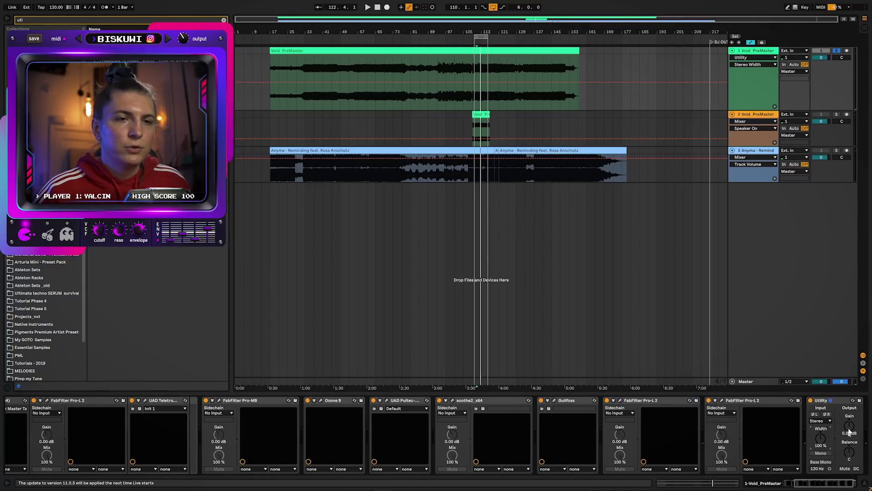
- Automate the Utility gain to fade from 0 dB down to -inf dB at the end of the Void PreMaster clip and hide the automation
drag(263, 28, 543, 71)
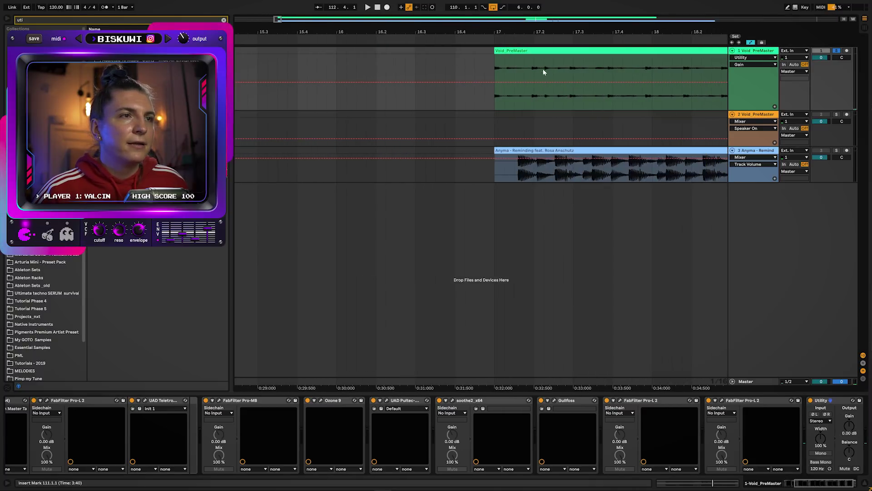
drag(508, 33, 513, 16)
drag(576, 29, 576, 80)
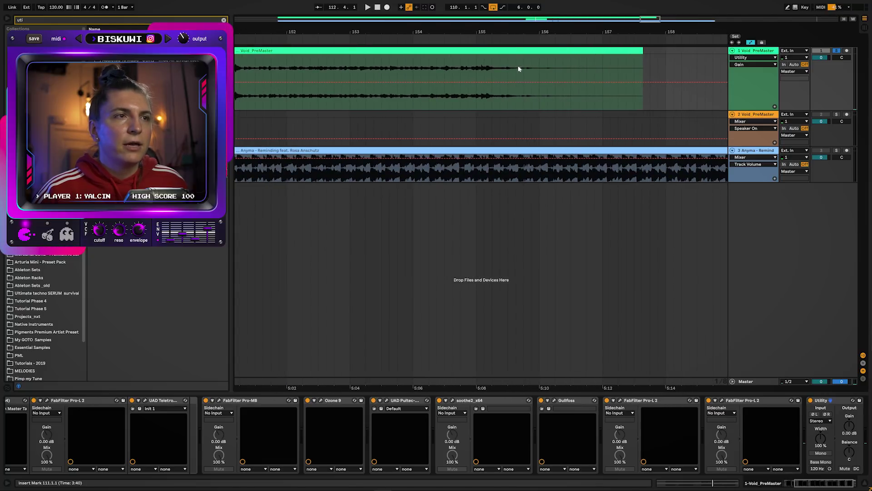
click(519, 69)
key(space)
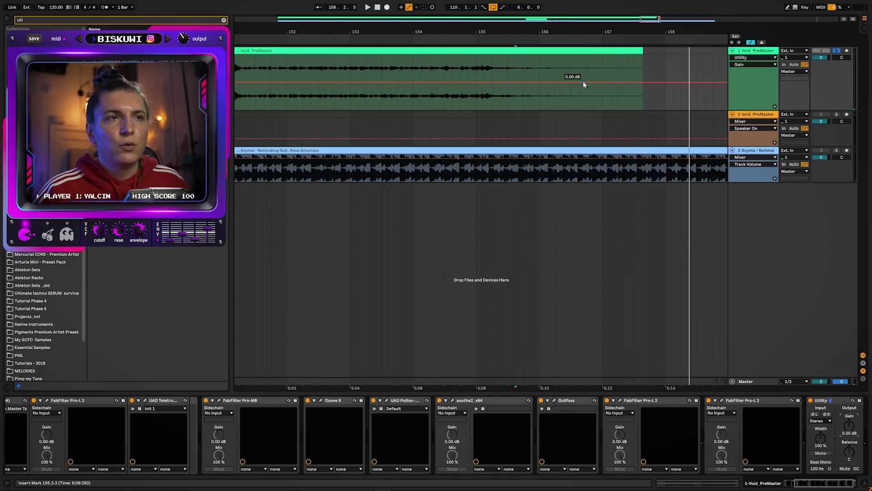
click(594, 82)
drag(642, 83, 641, 108)
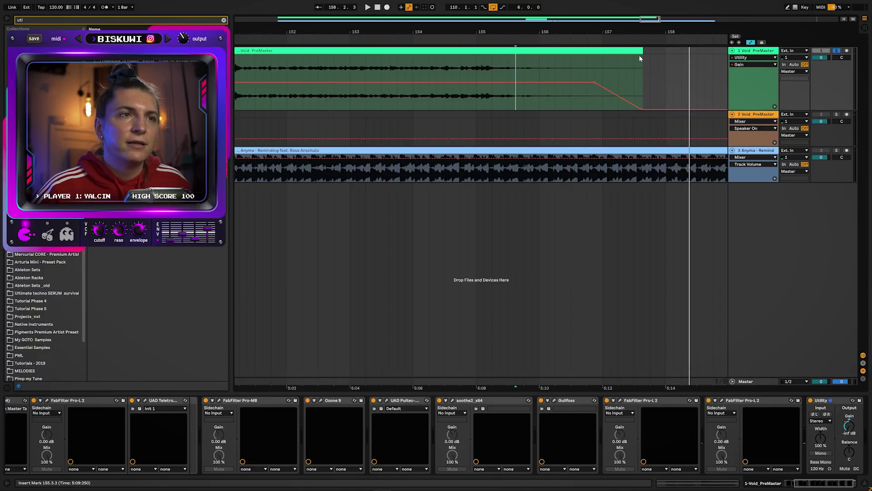
key(a)
- Show the whole arrangement and stretch the loop range from bar 17 across the full Void PreMaster clip
drag(588, 72, 688, 54)
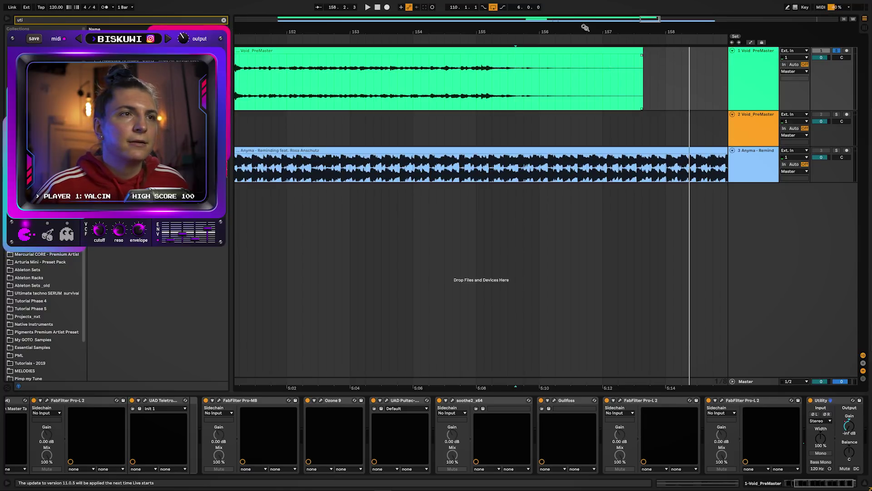
key(w)
click(271, 80)
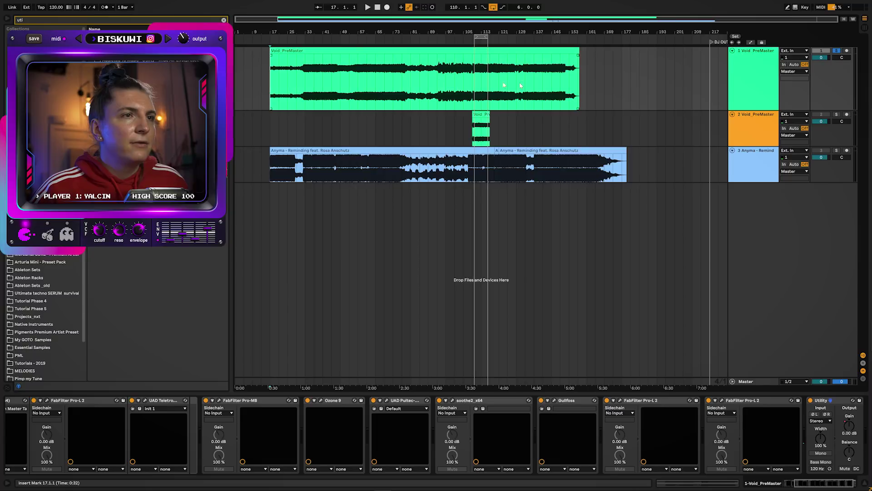
shift+click(581, 78)
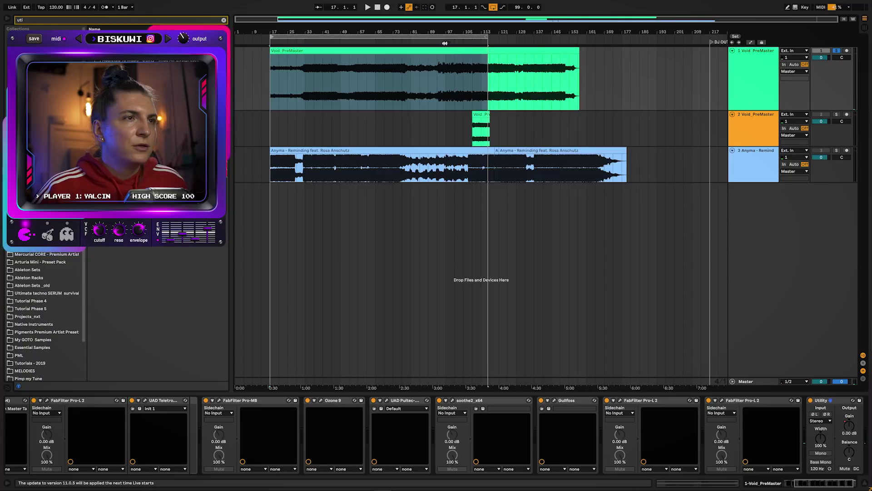
drag(488, 38, 529, 82)
drag(528, 41, 569, 79)
drag(597, 37, 607, 39)
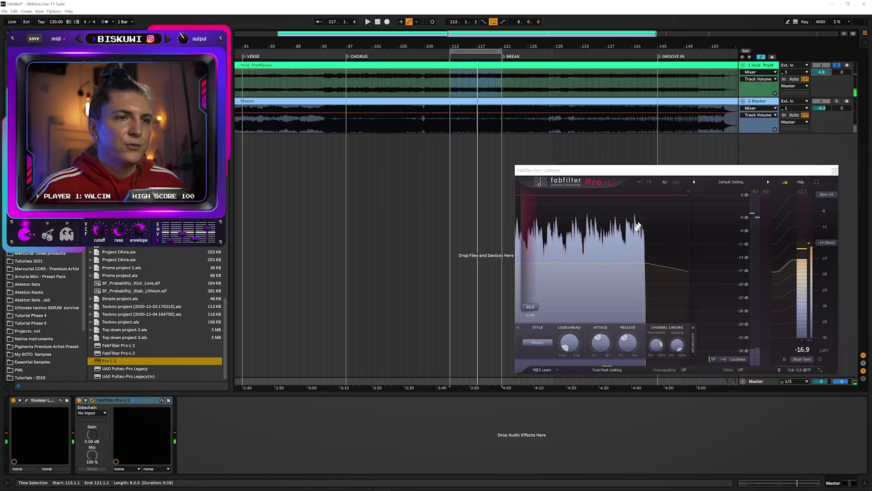
- Close the Pro-L 2 window in the comparison set and inspect the Void_PreMaster and Master tracks, finishing on Void_PreMaster
click(834, 170)
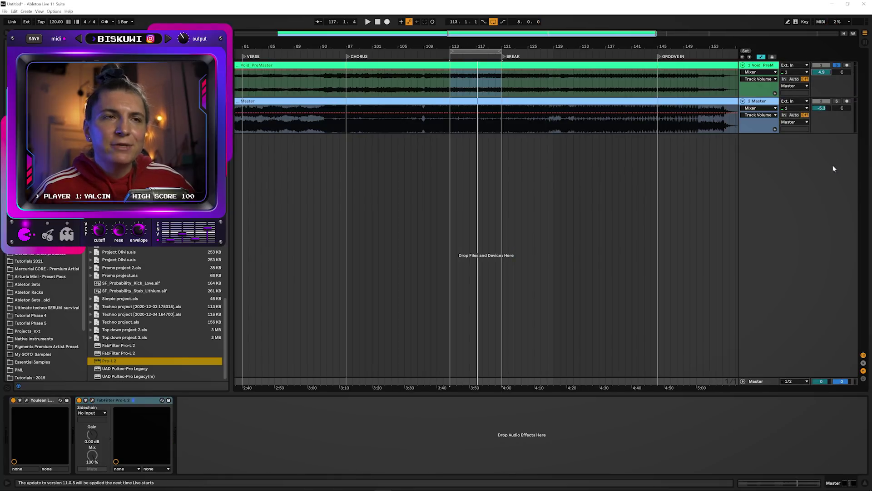
click(760, 69)
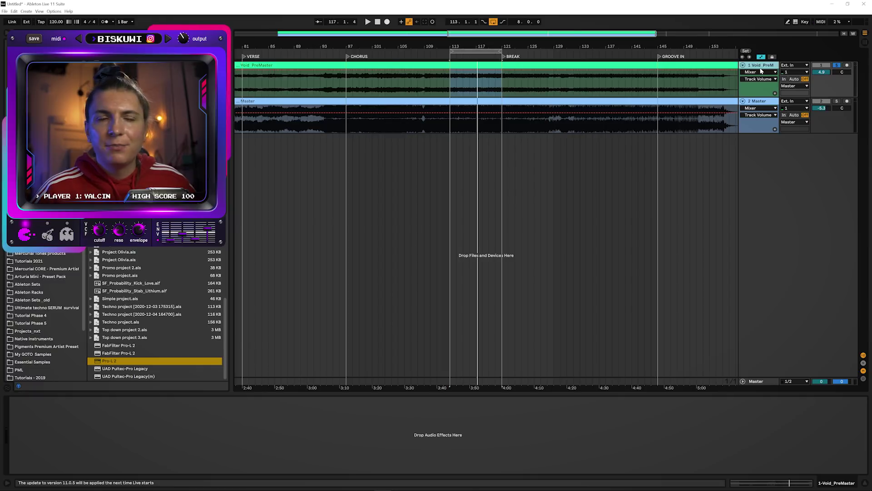
click(765, 107)
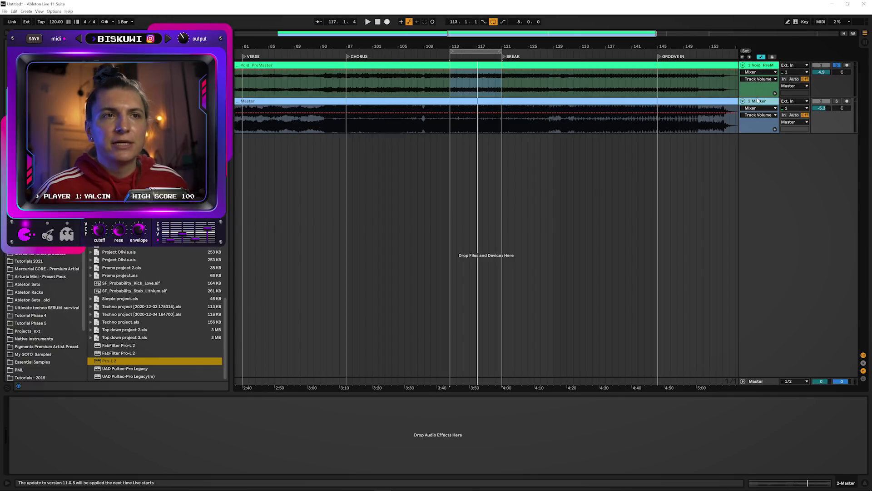
click(765, 69)
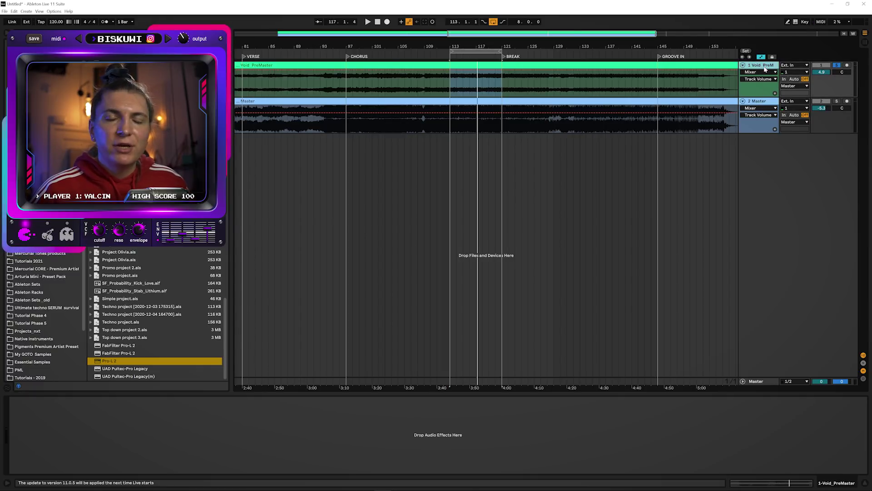